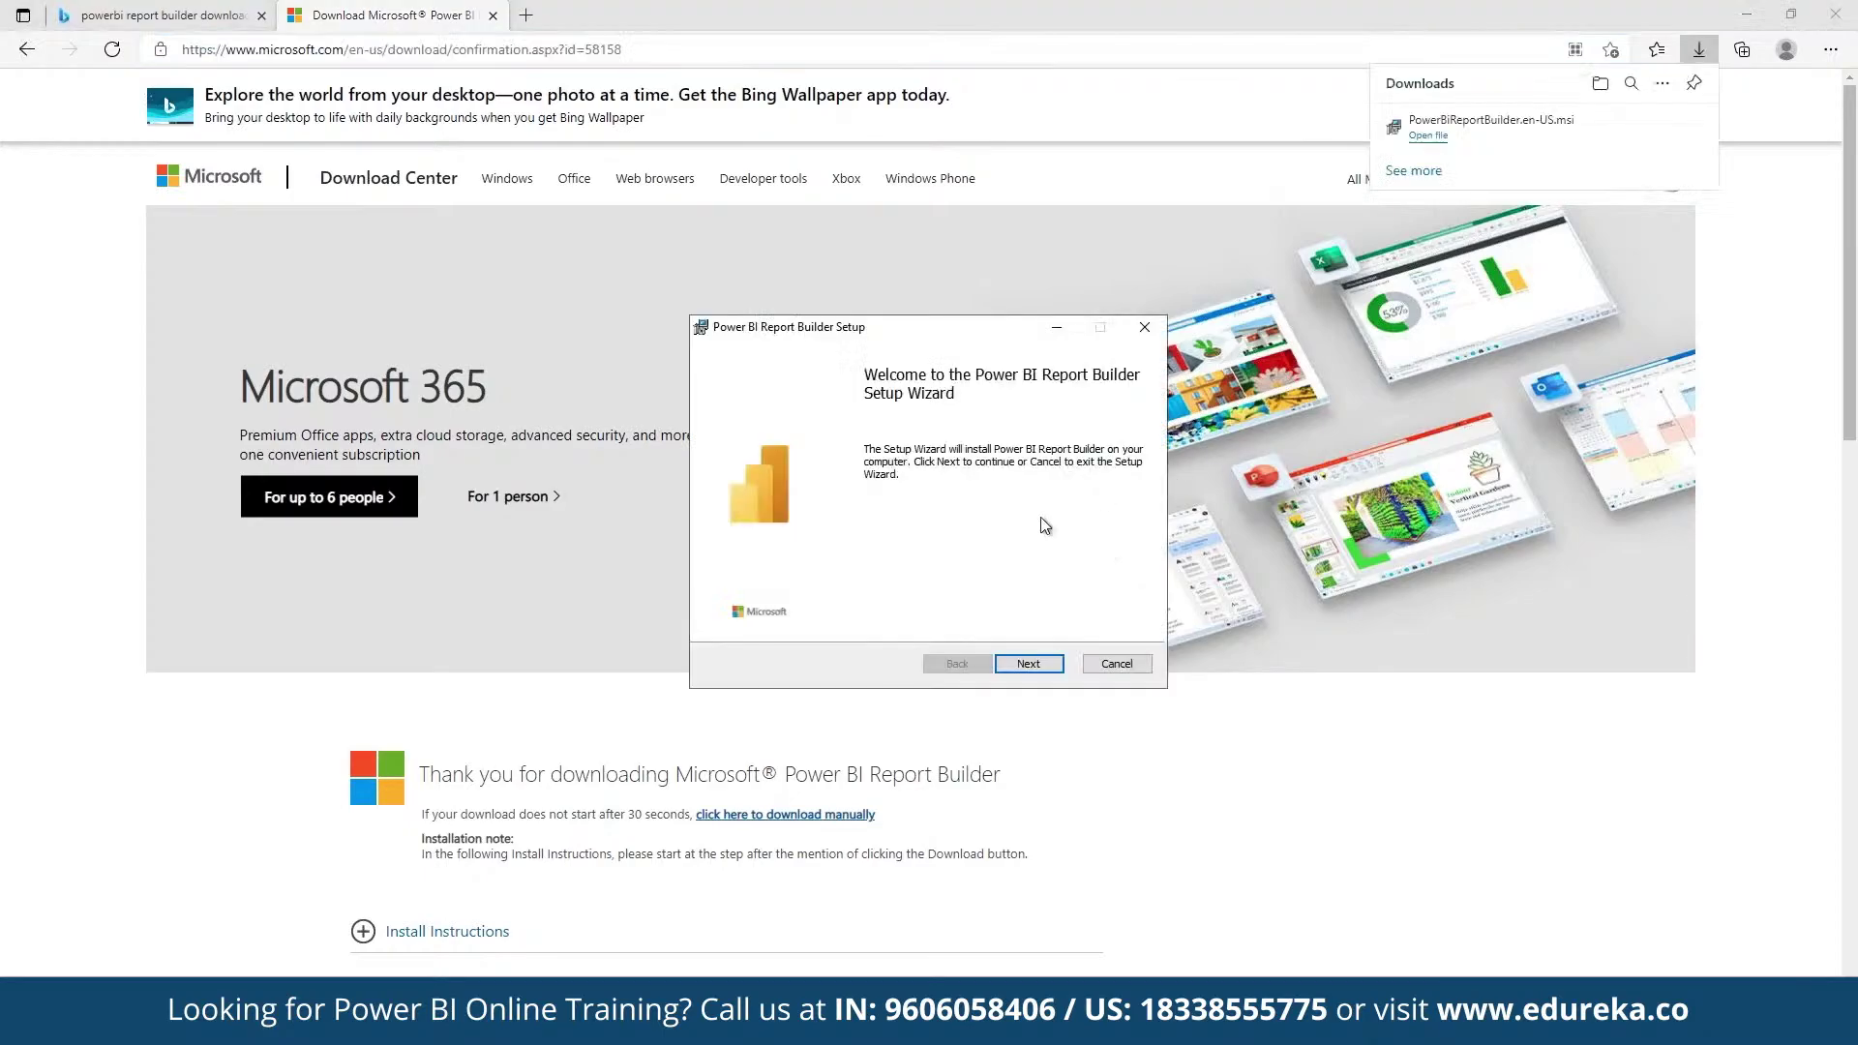
Step: Accept the licence agreement and finish installing Power BI Report Builder
click(1013, 660)
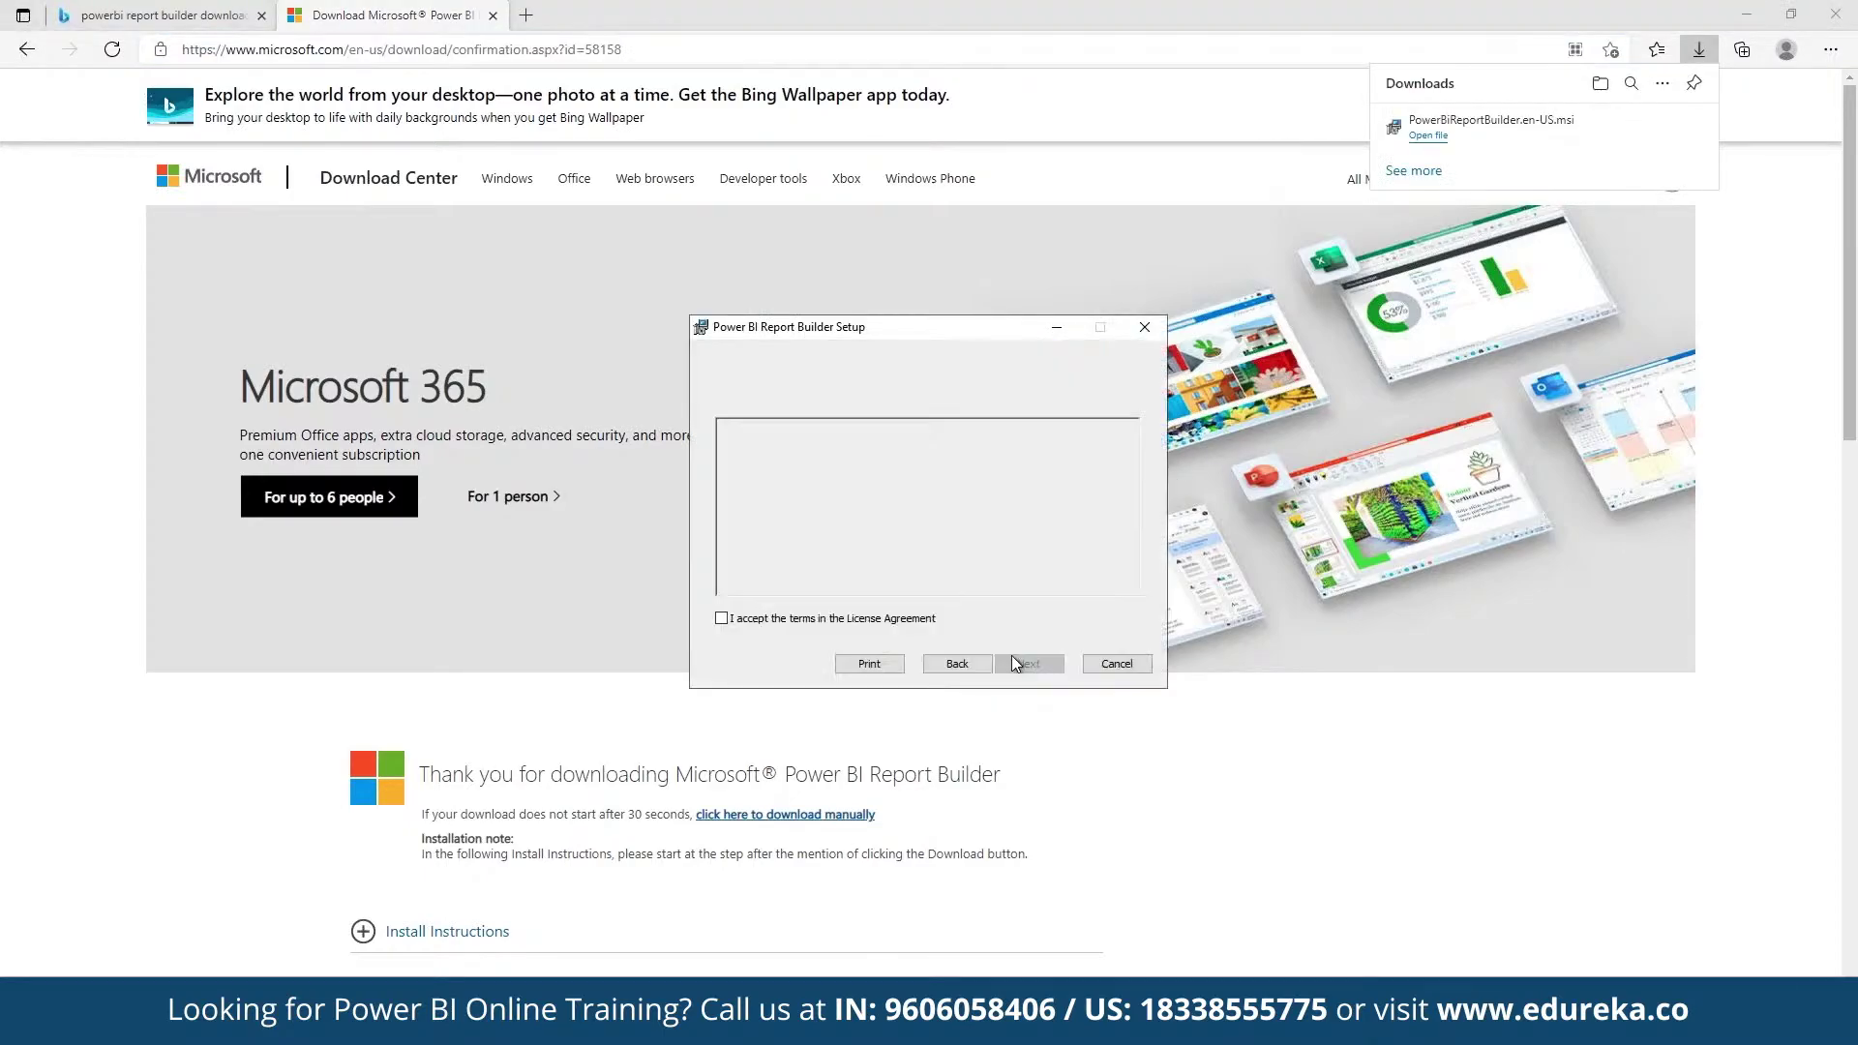
click(888, 616)
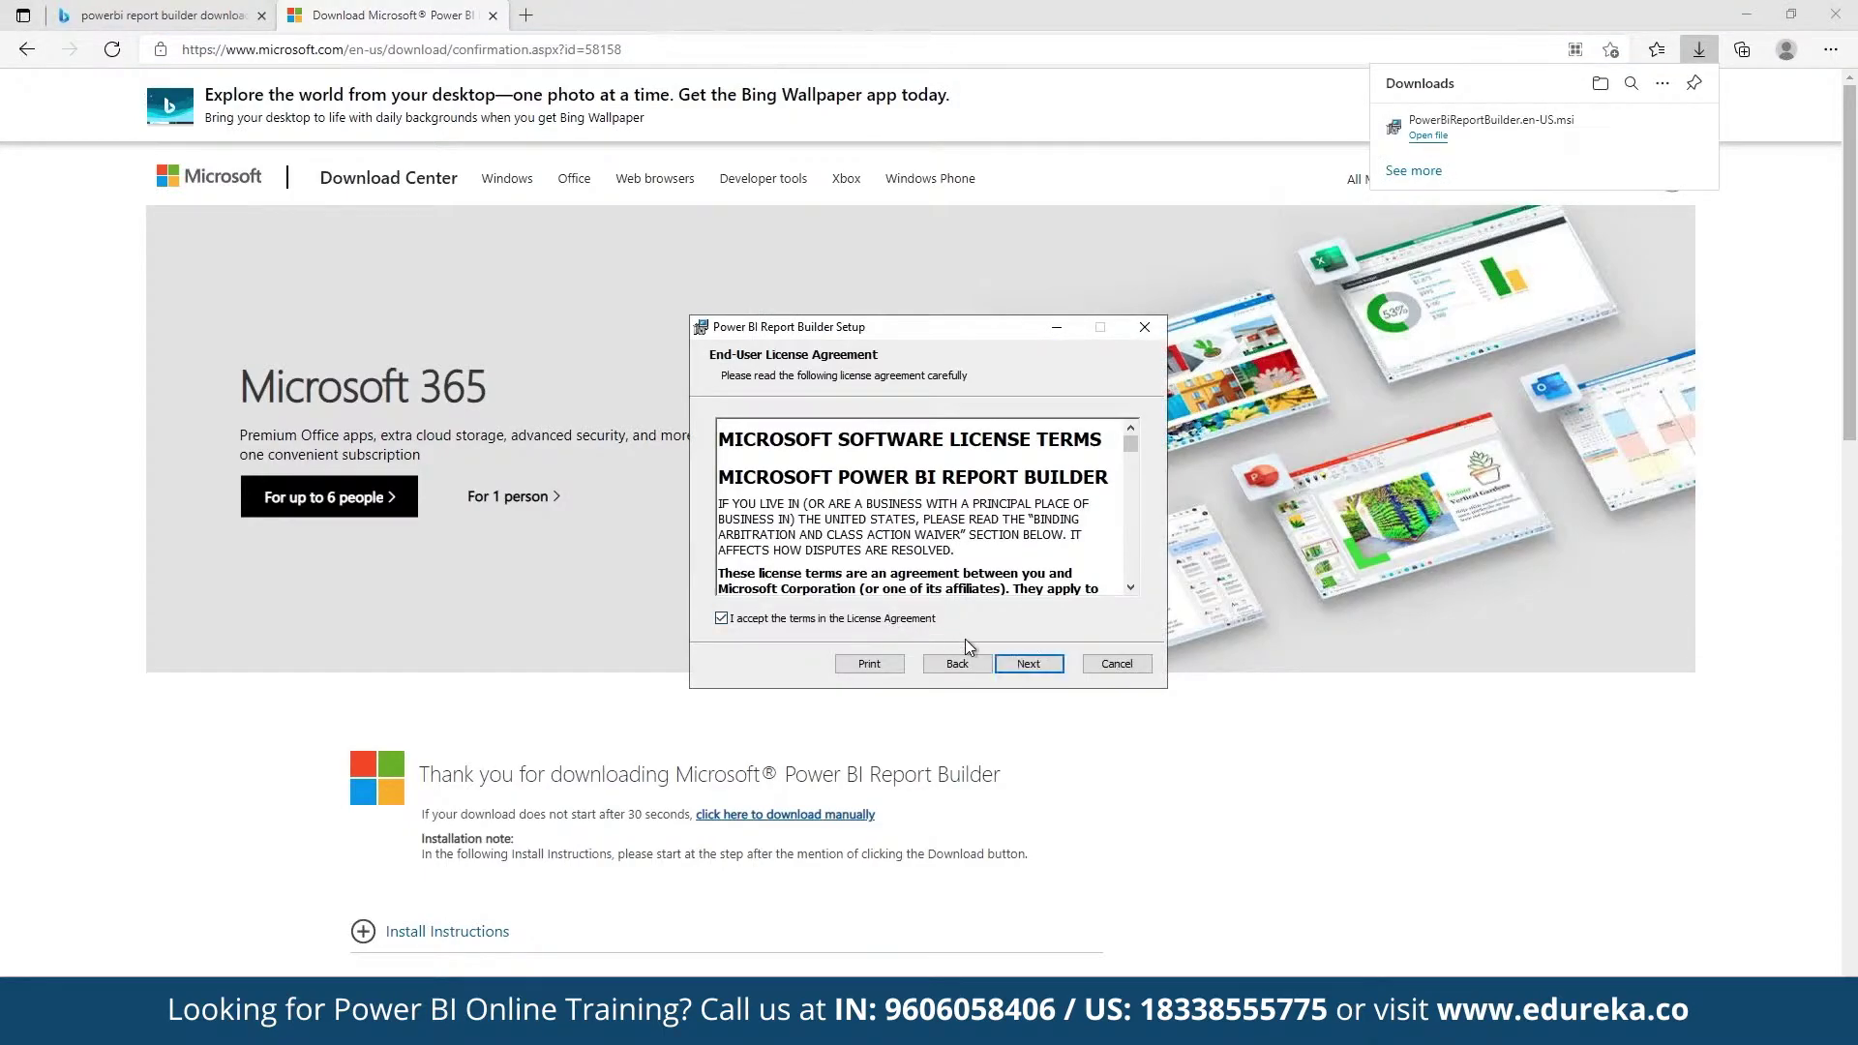
click(1002, 660)
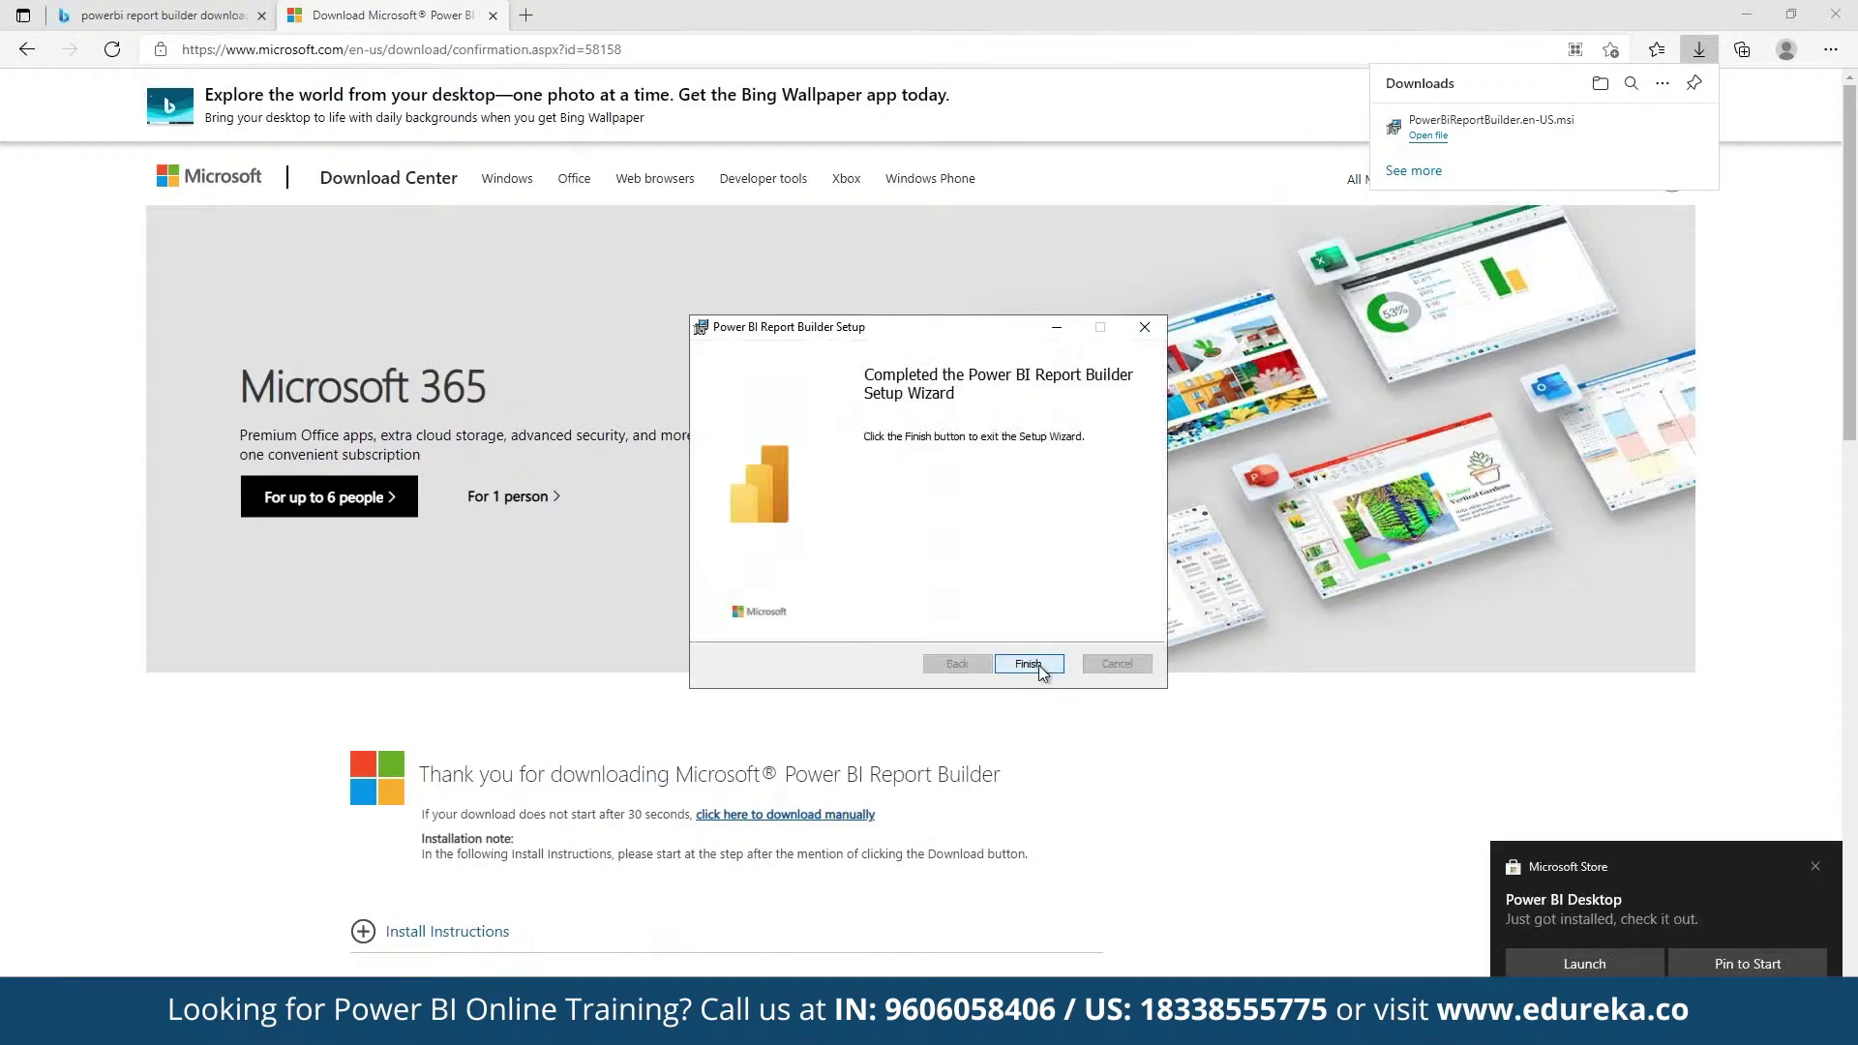
click(1029, 662)
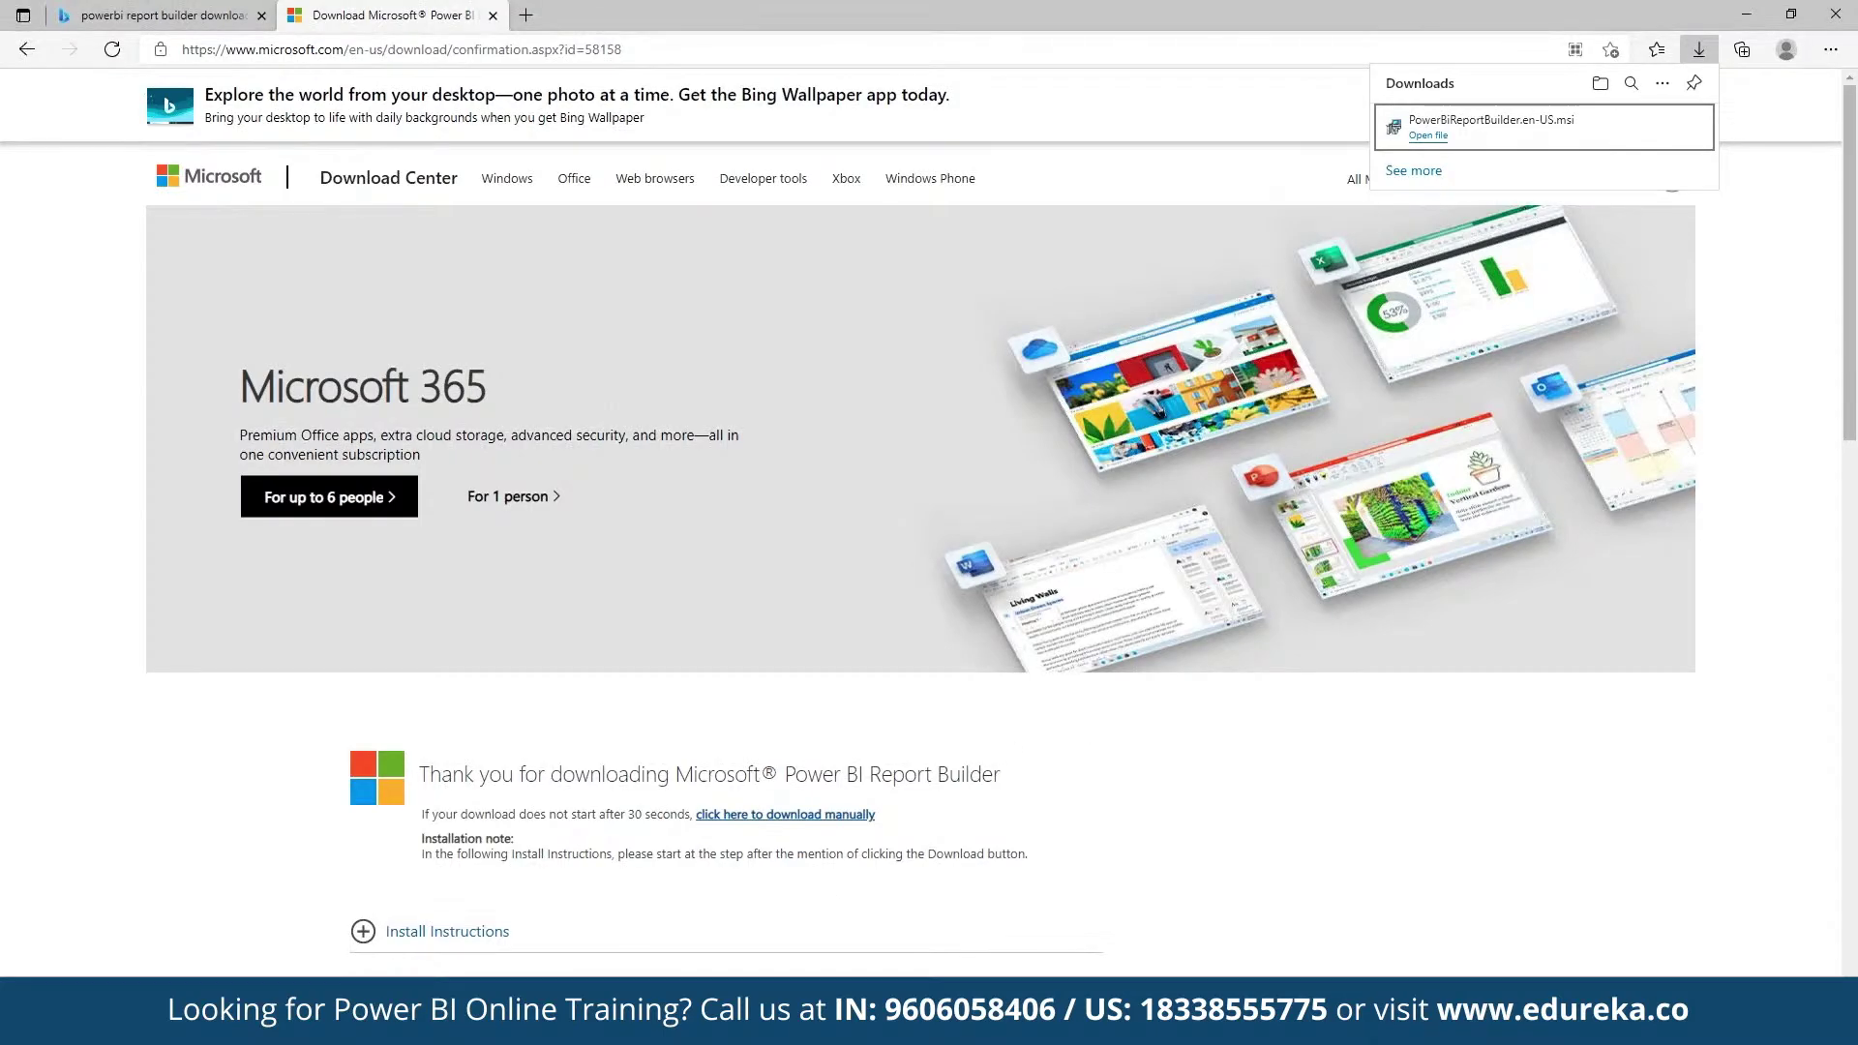
Step: Search the Start menu for 'power b' and launch Power BI Report Builder
key(super)
text(power bi)
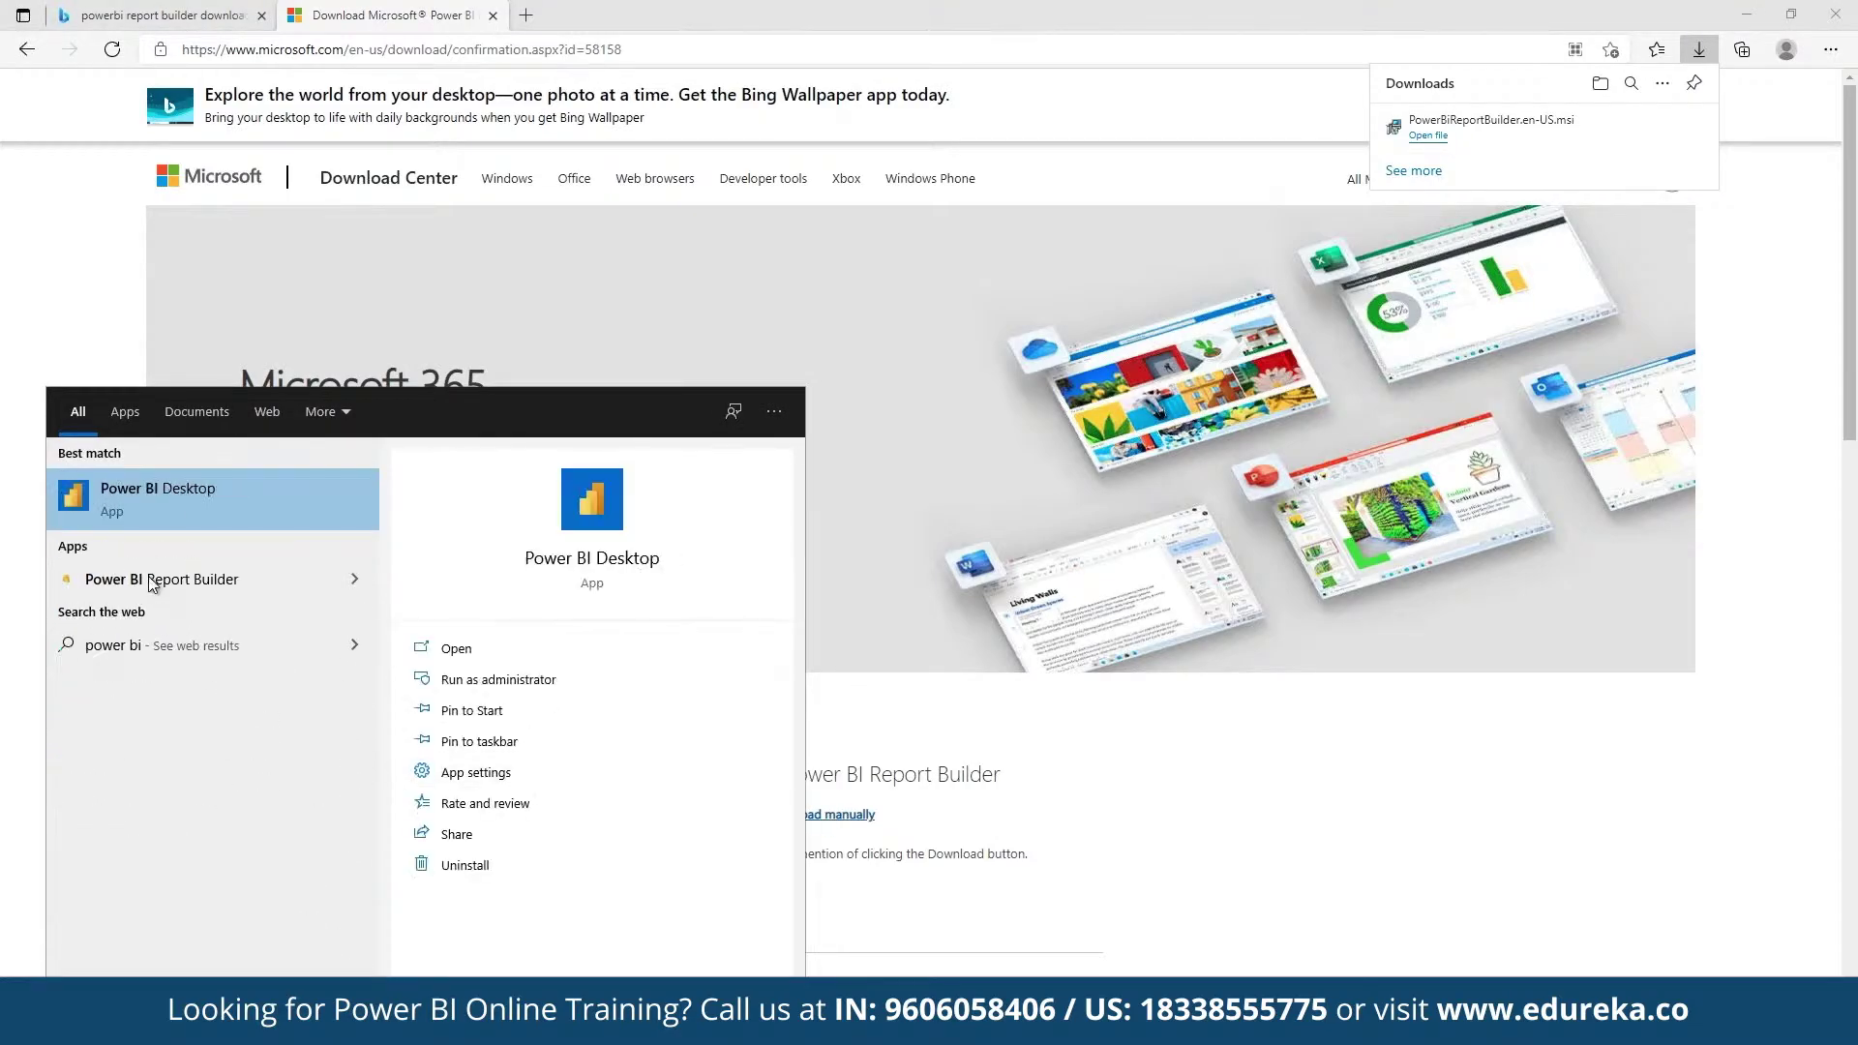
click(149, 571)
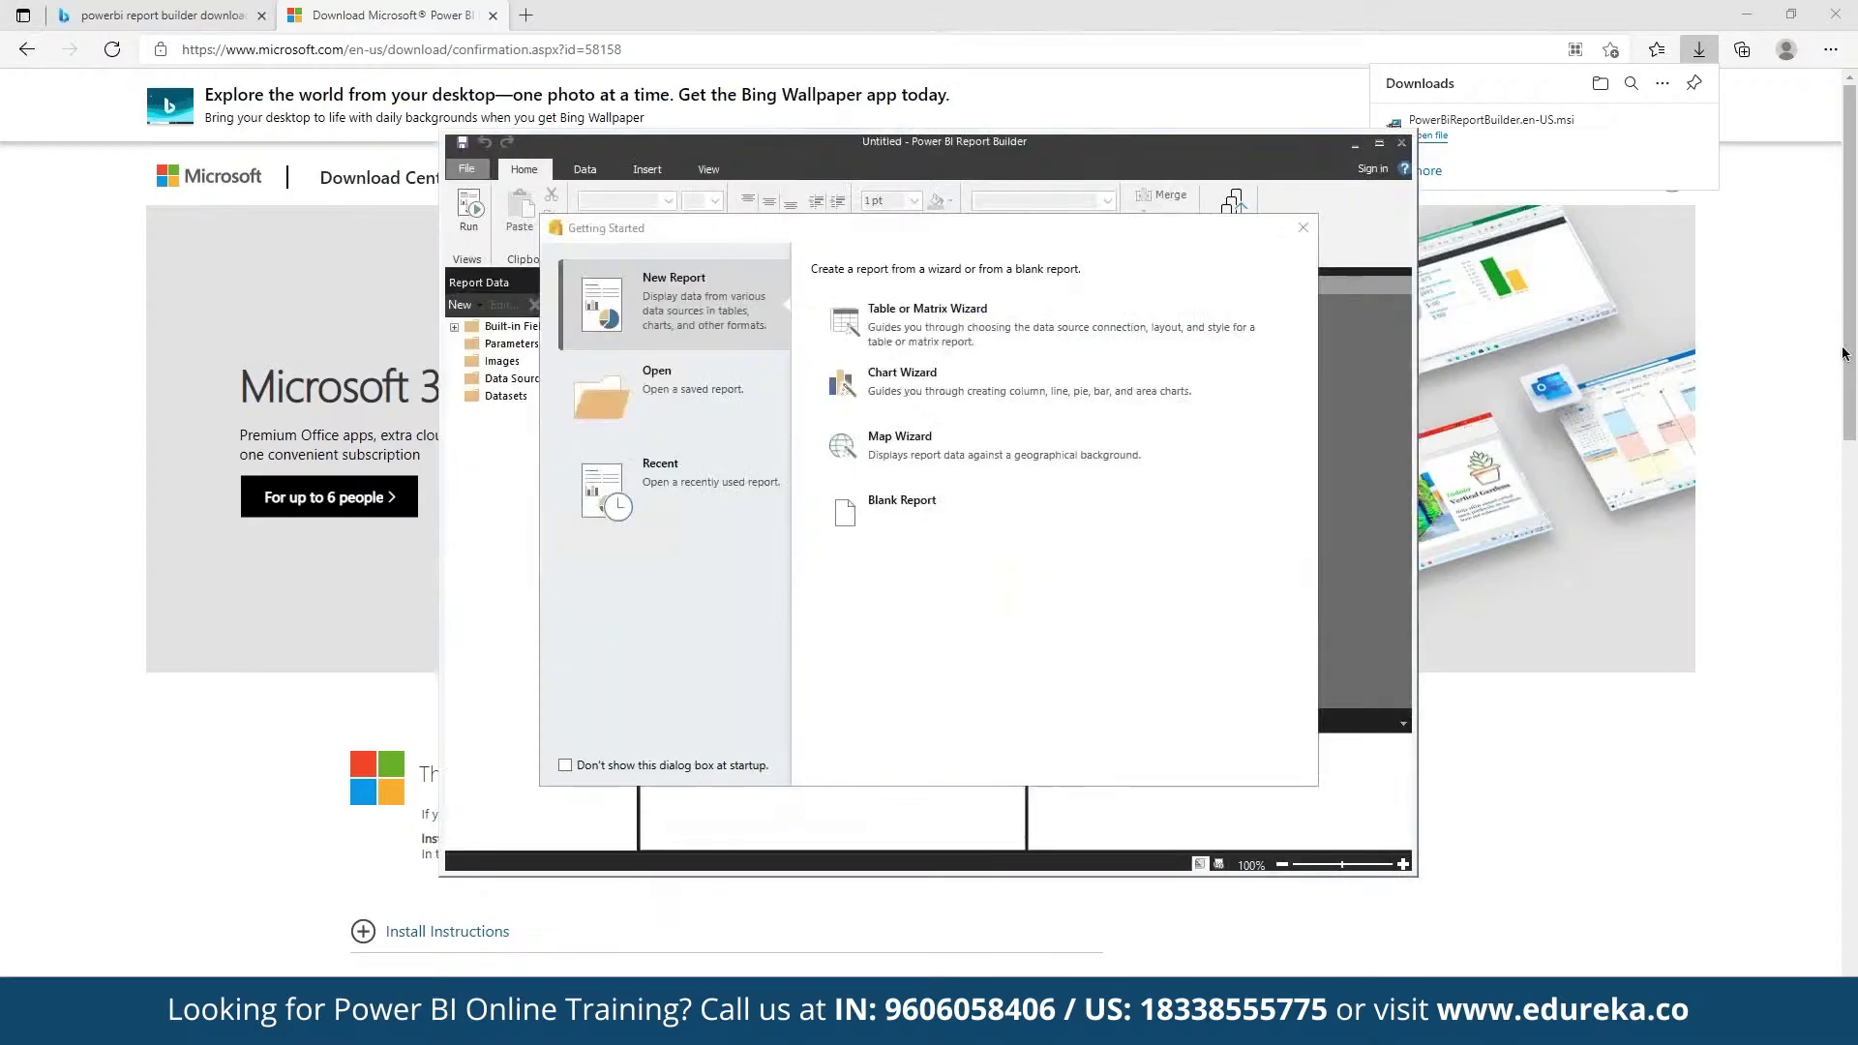
Step: Start the Table or Matrix Wizard with a new dataset and reach the data source connection step
click(1141, 320)
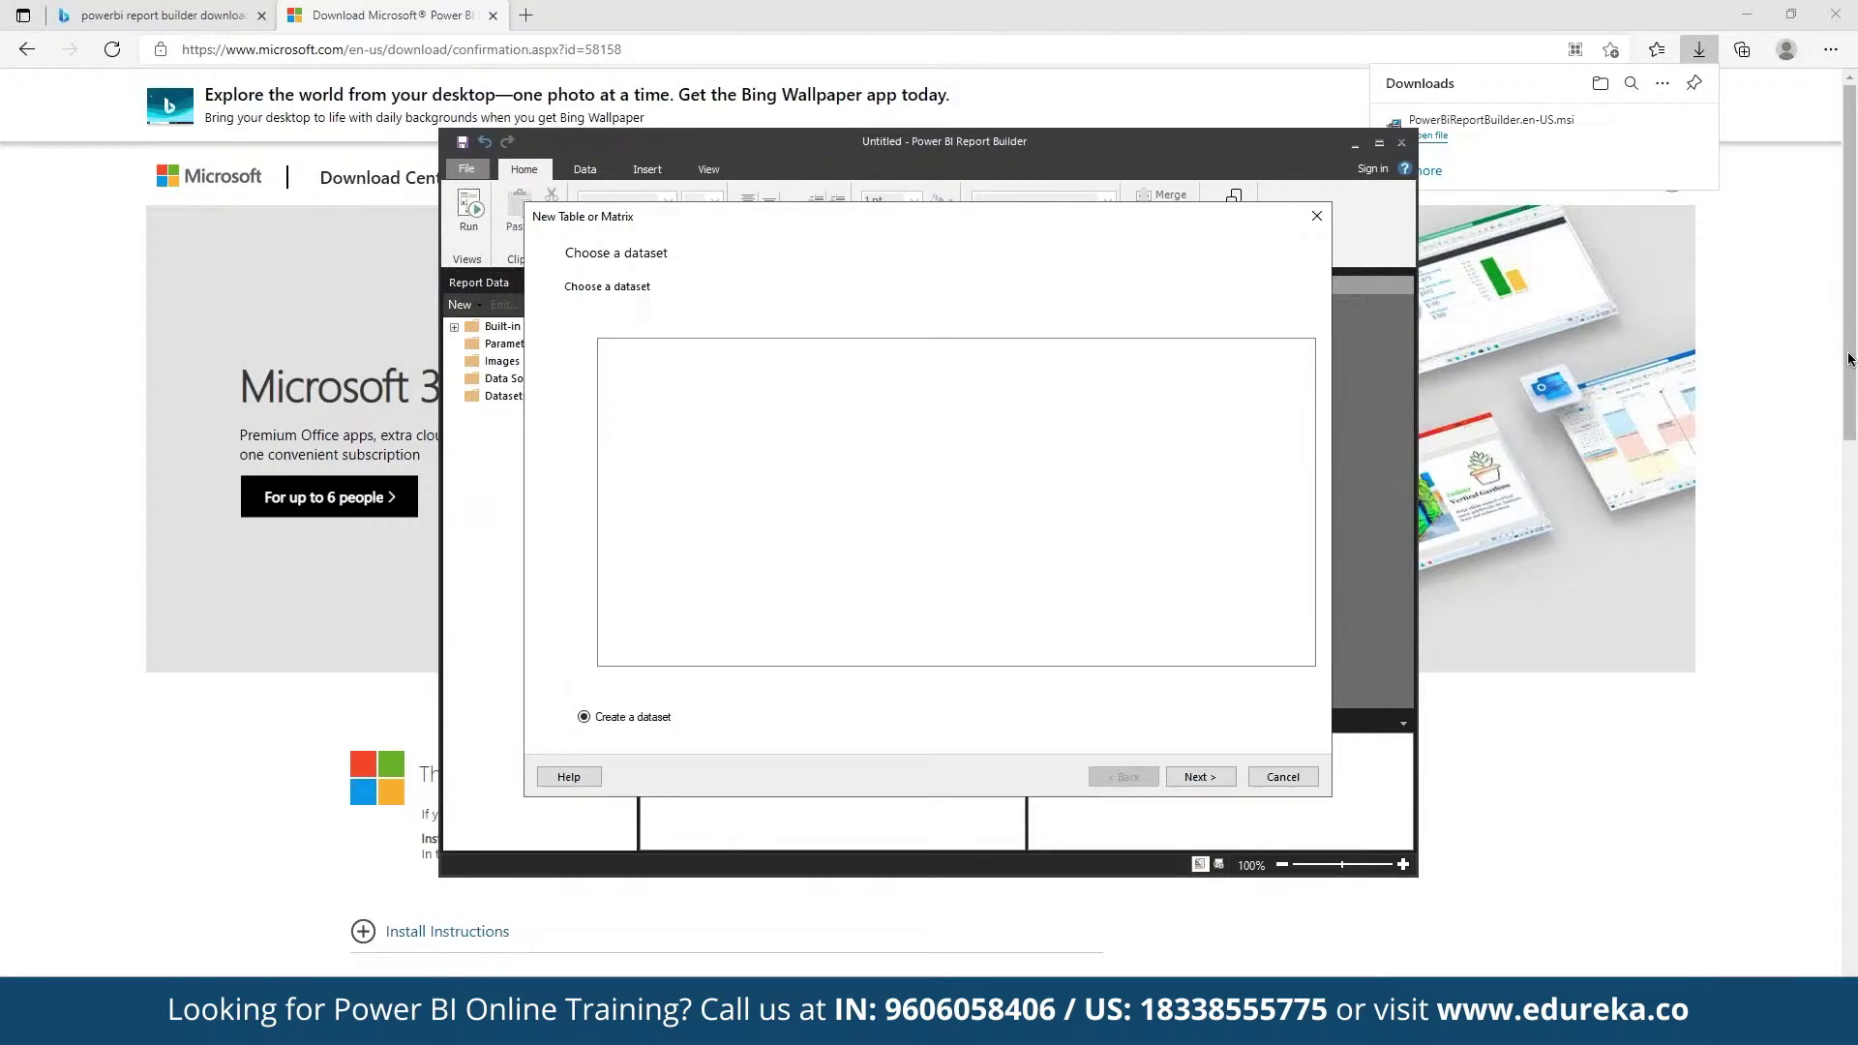
key(Return)
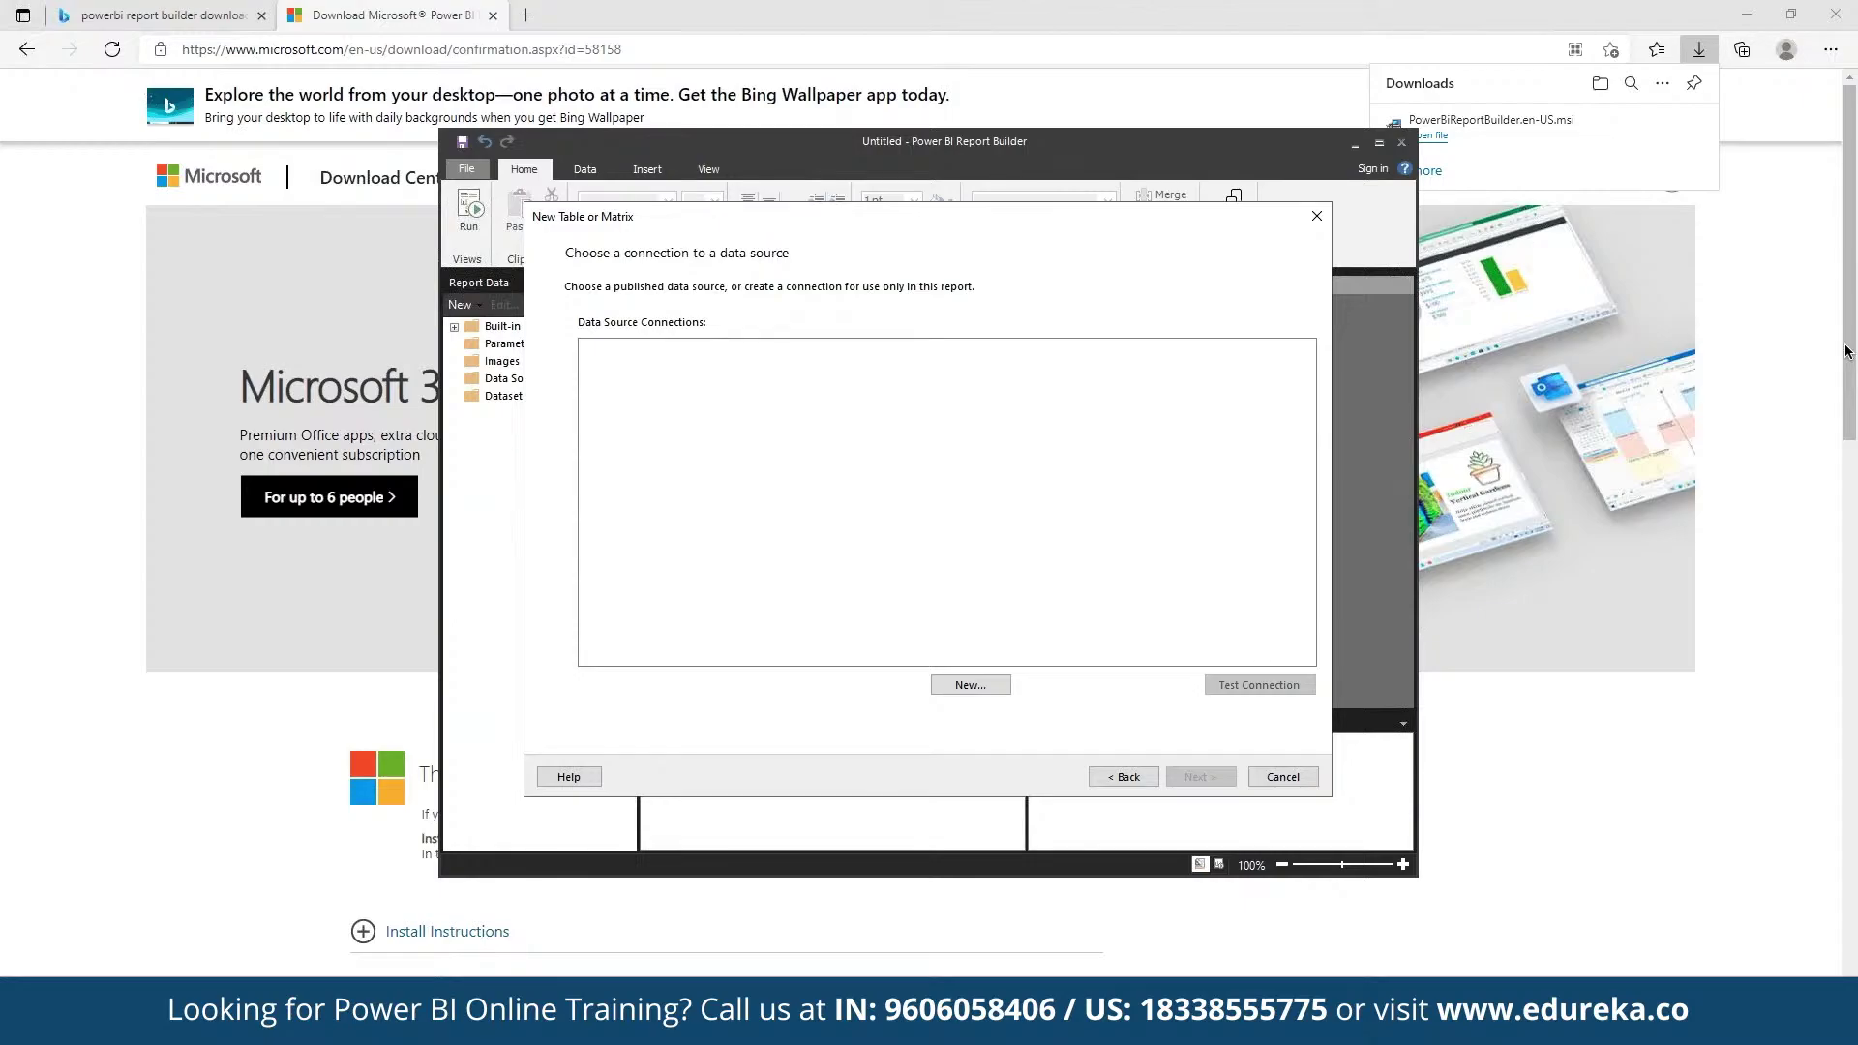
Step: Create a new data source of type Power BI Dataset and start building its connection
click(971, 684)
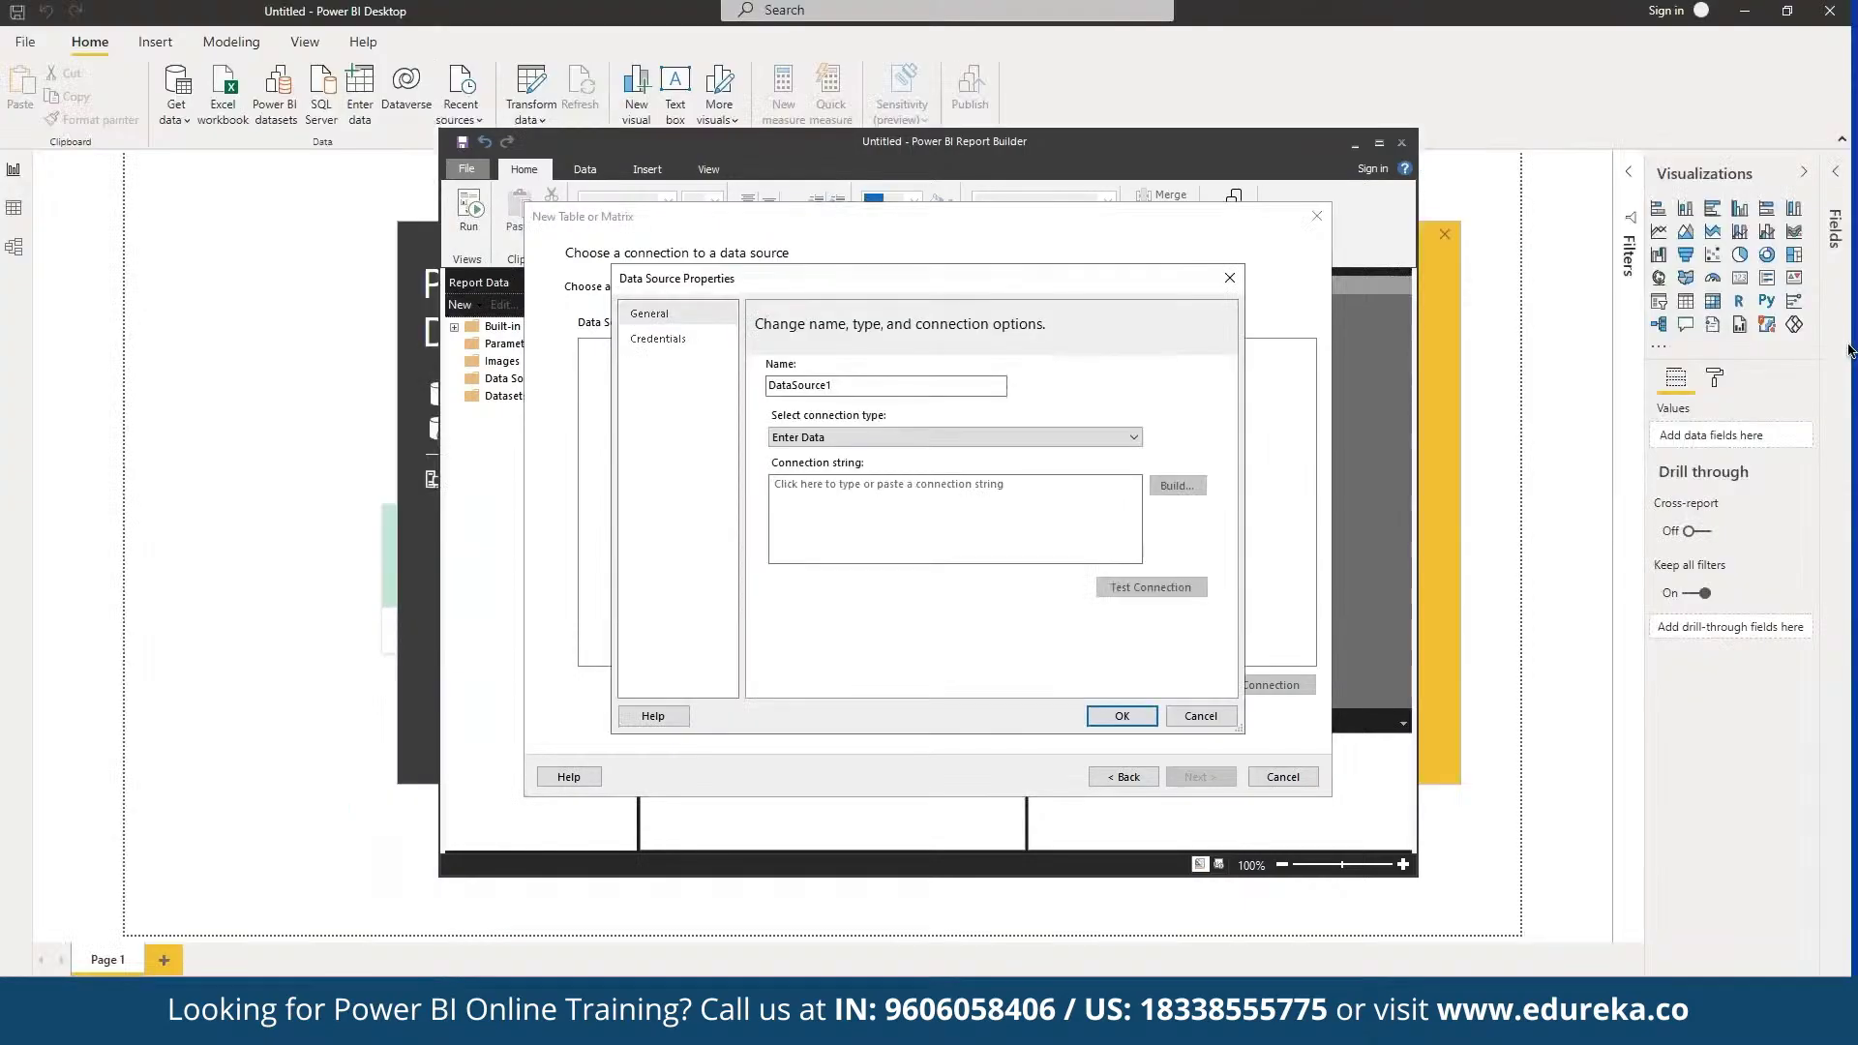
click(953, 437)
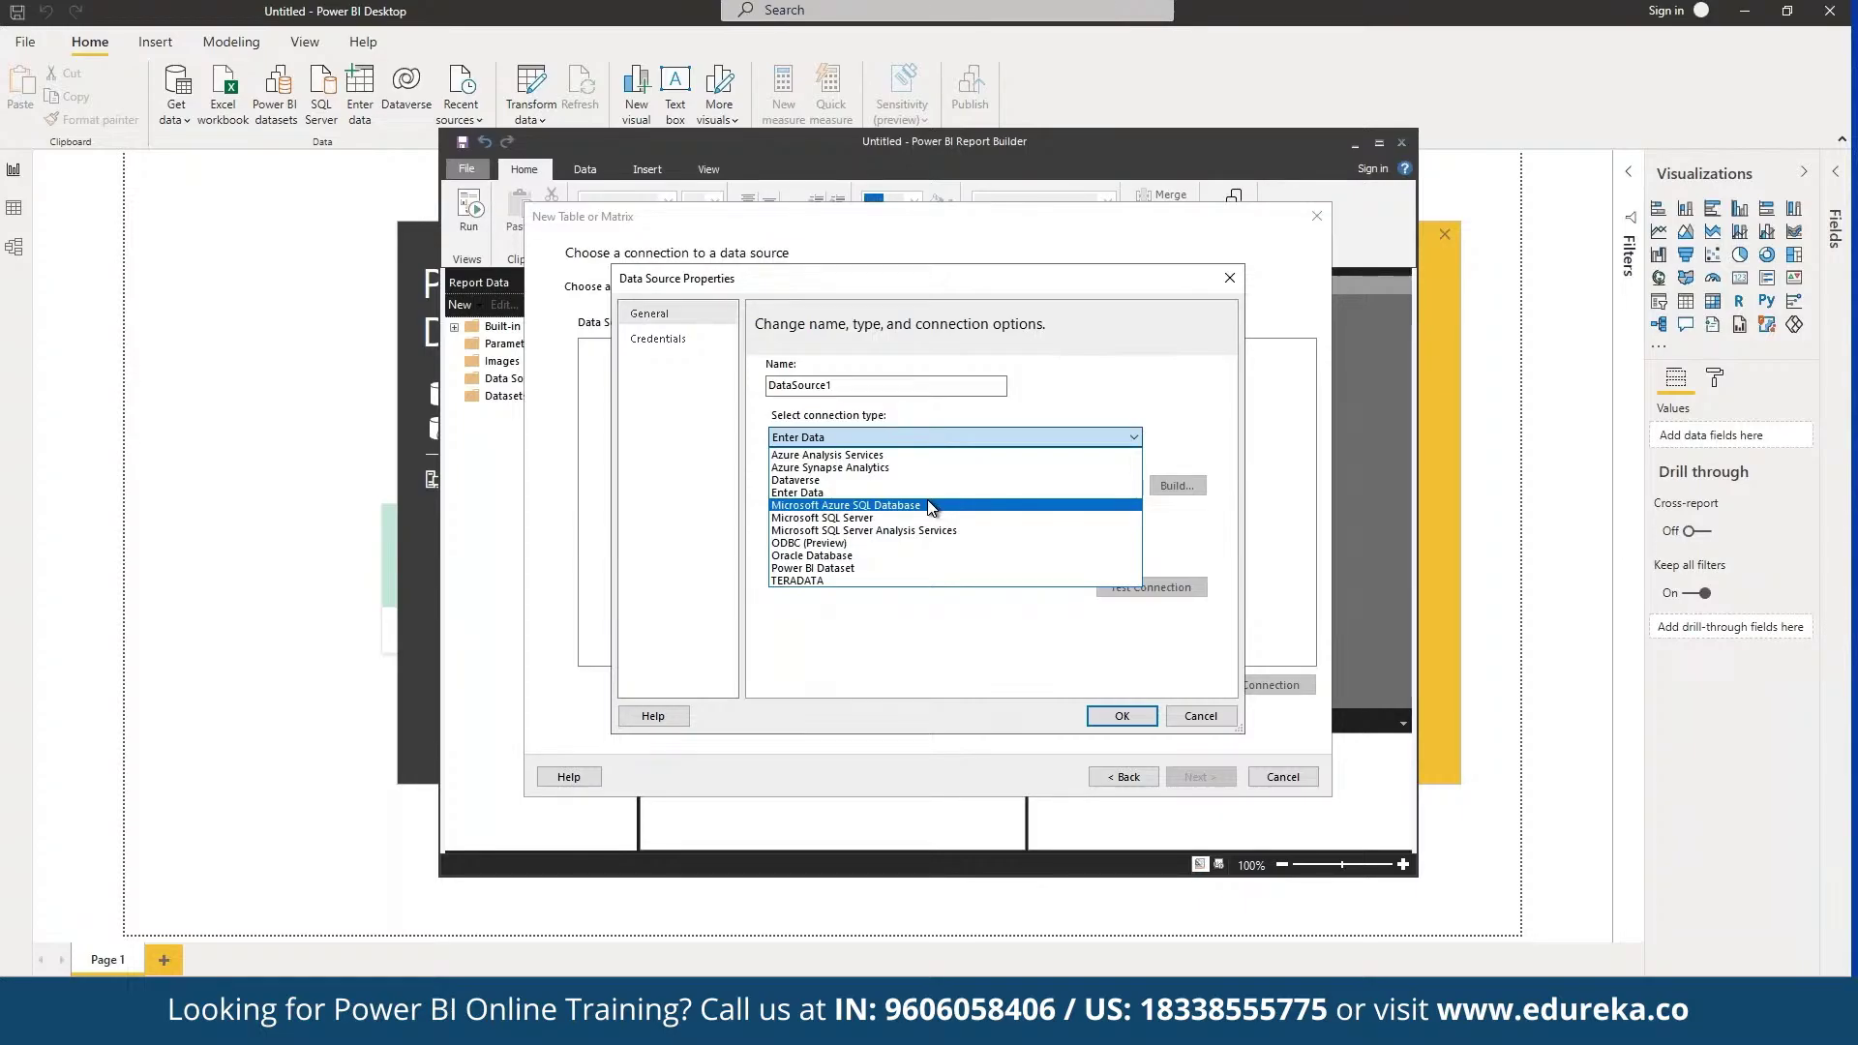
click(838, 568)
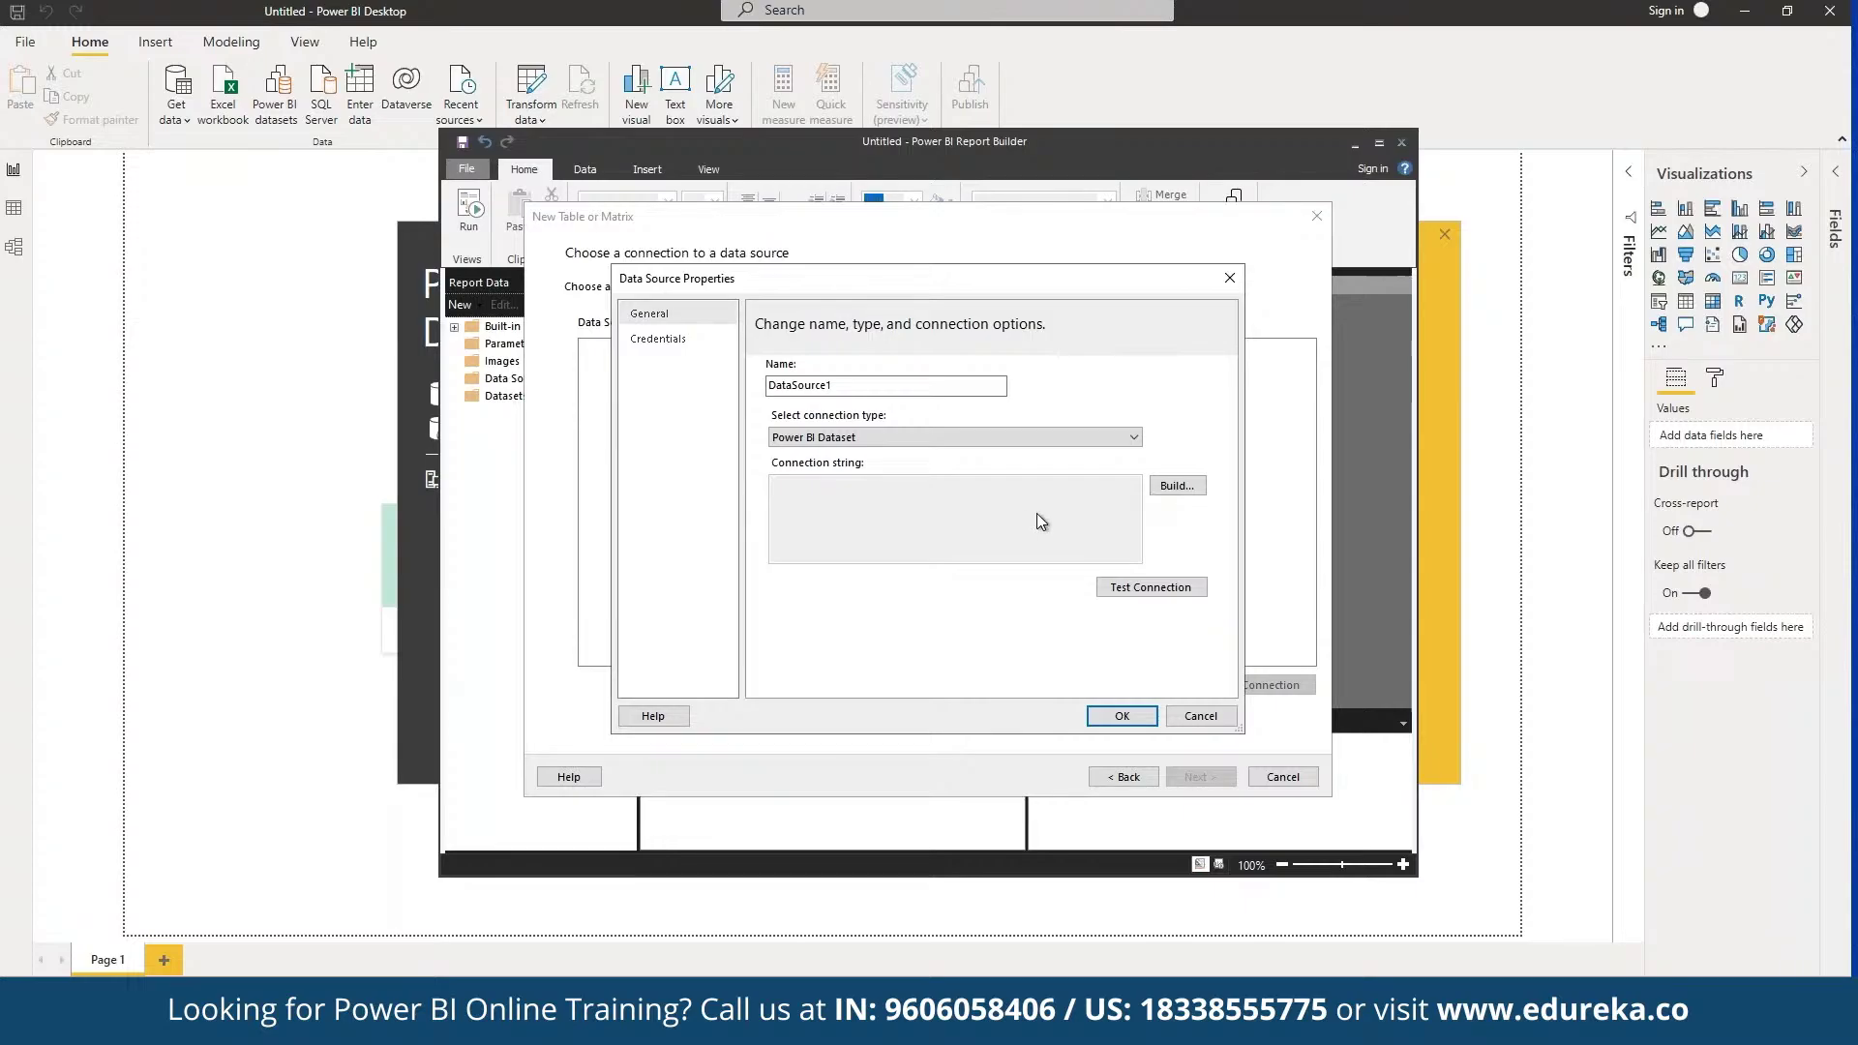
click(1188, 487)
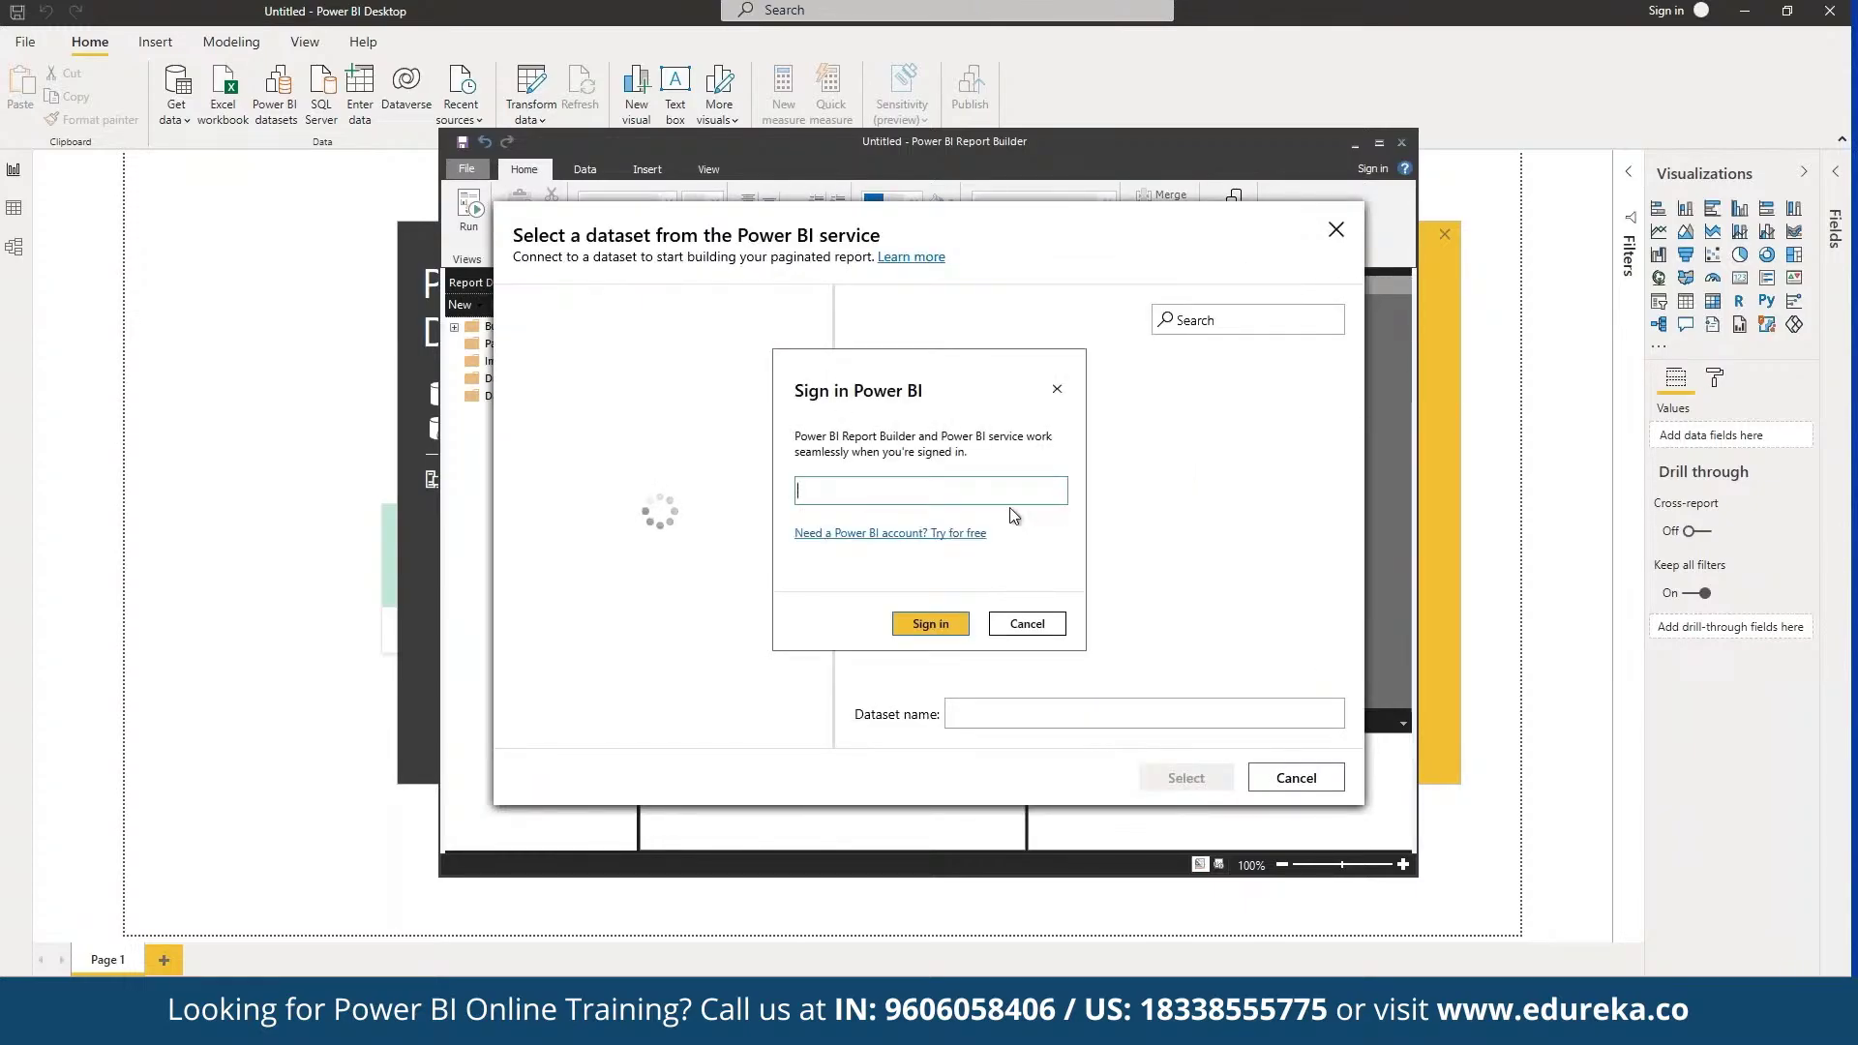
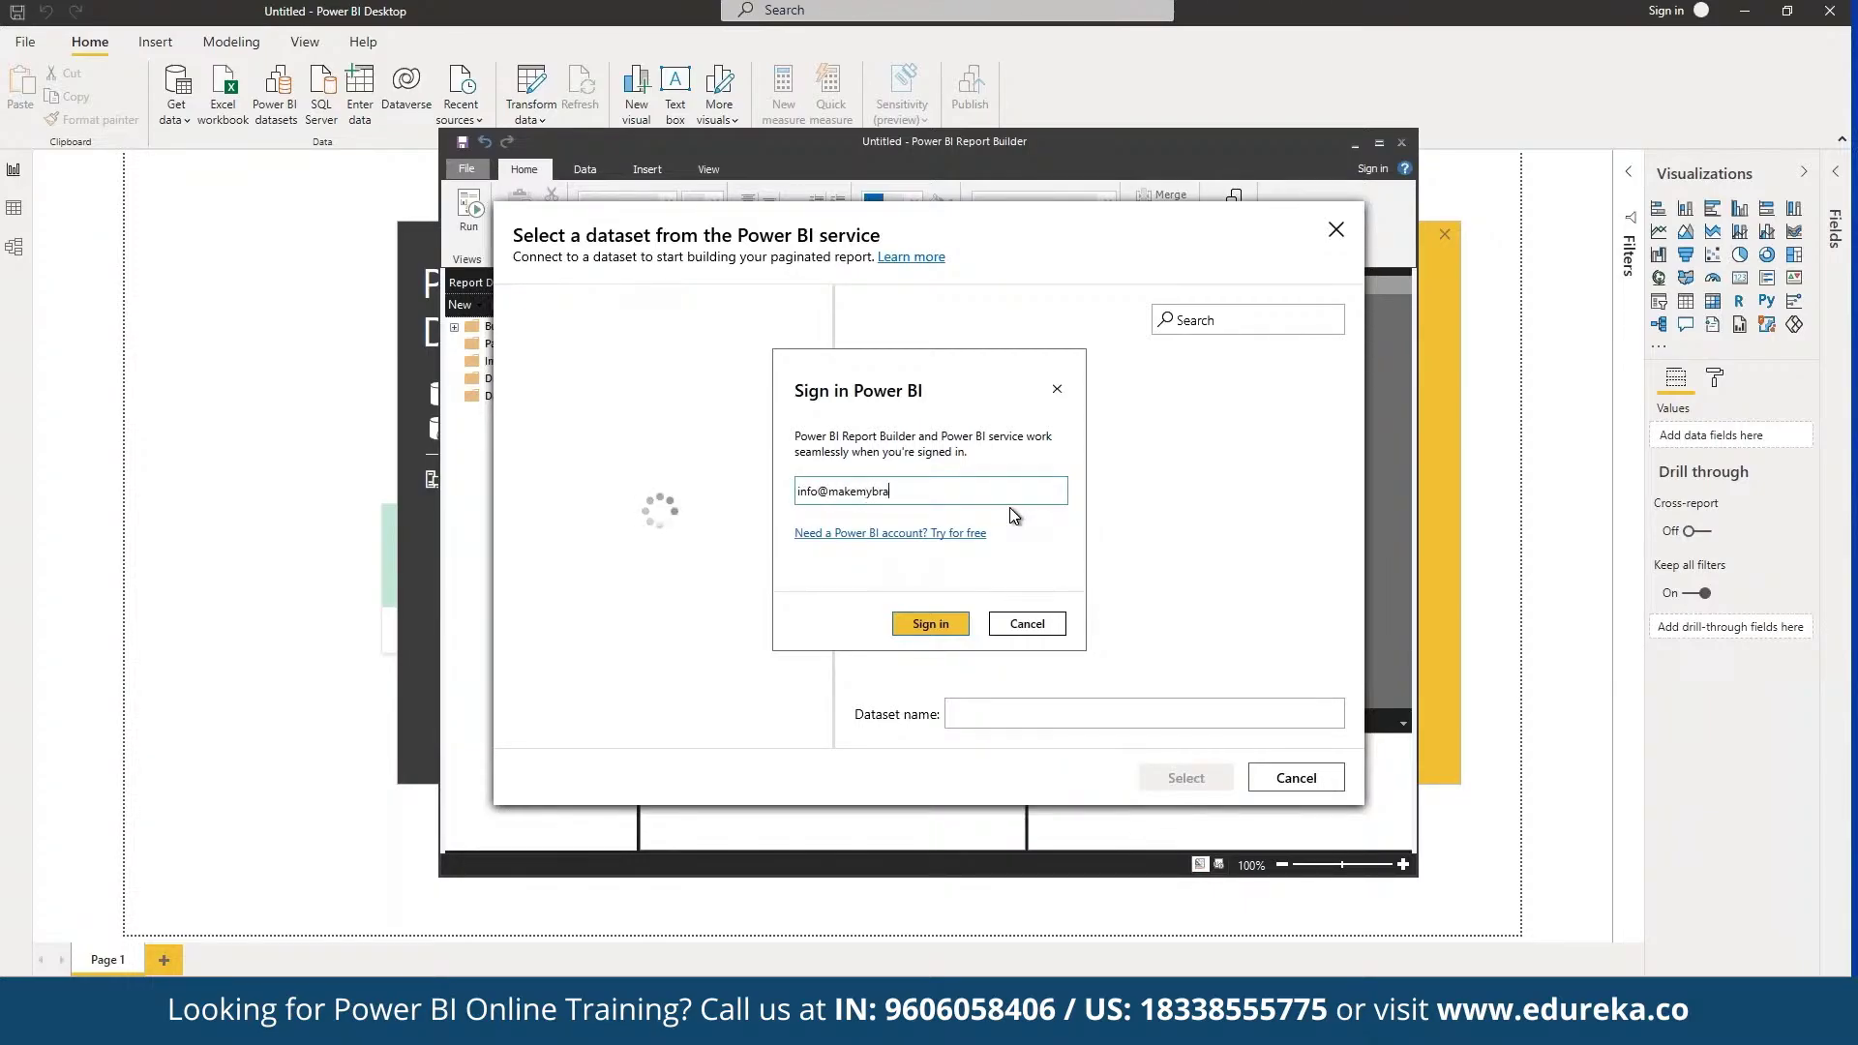
Step: Sign in with the account e-mail and password, then select the Contoso Sales for Power BI Designer dataset
key(Return)
text(*********)
key(Return)
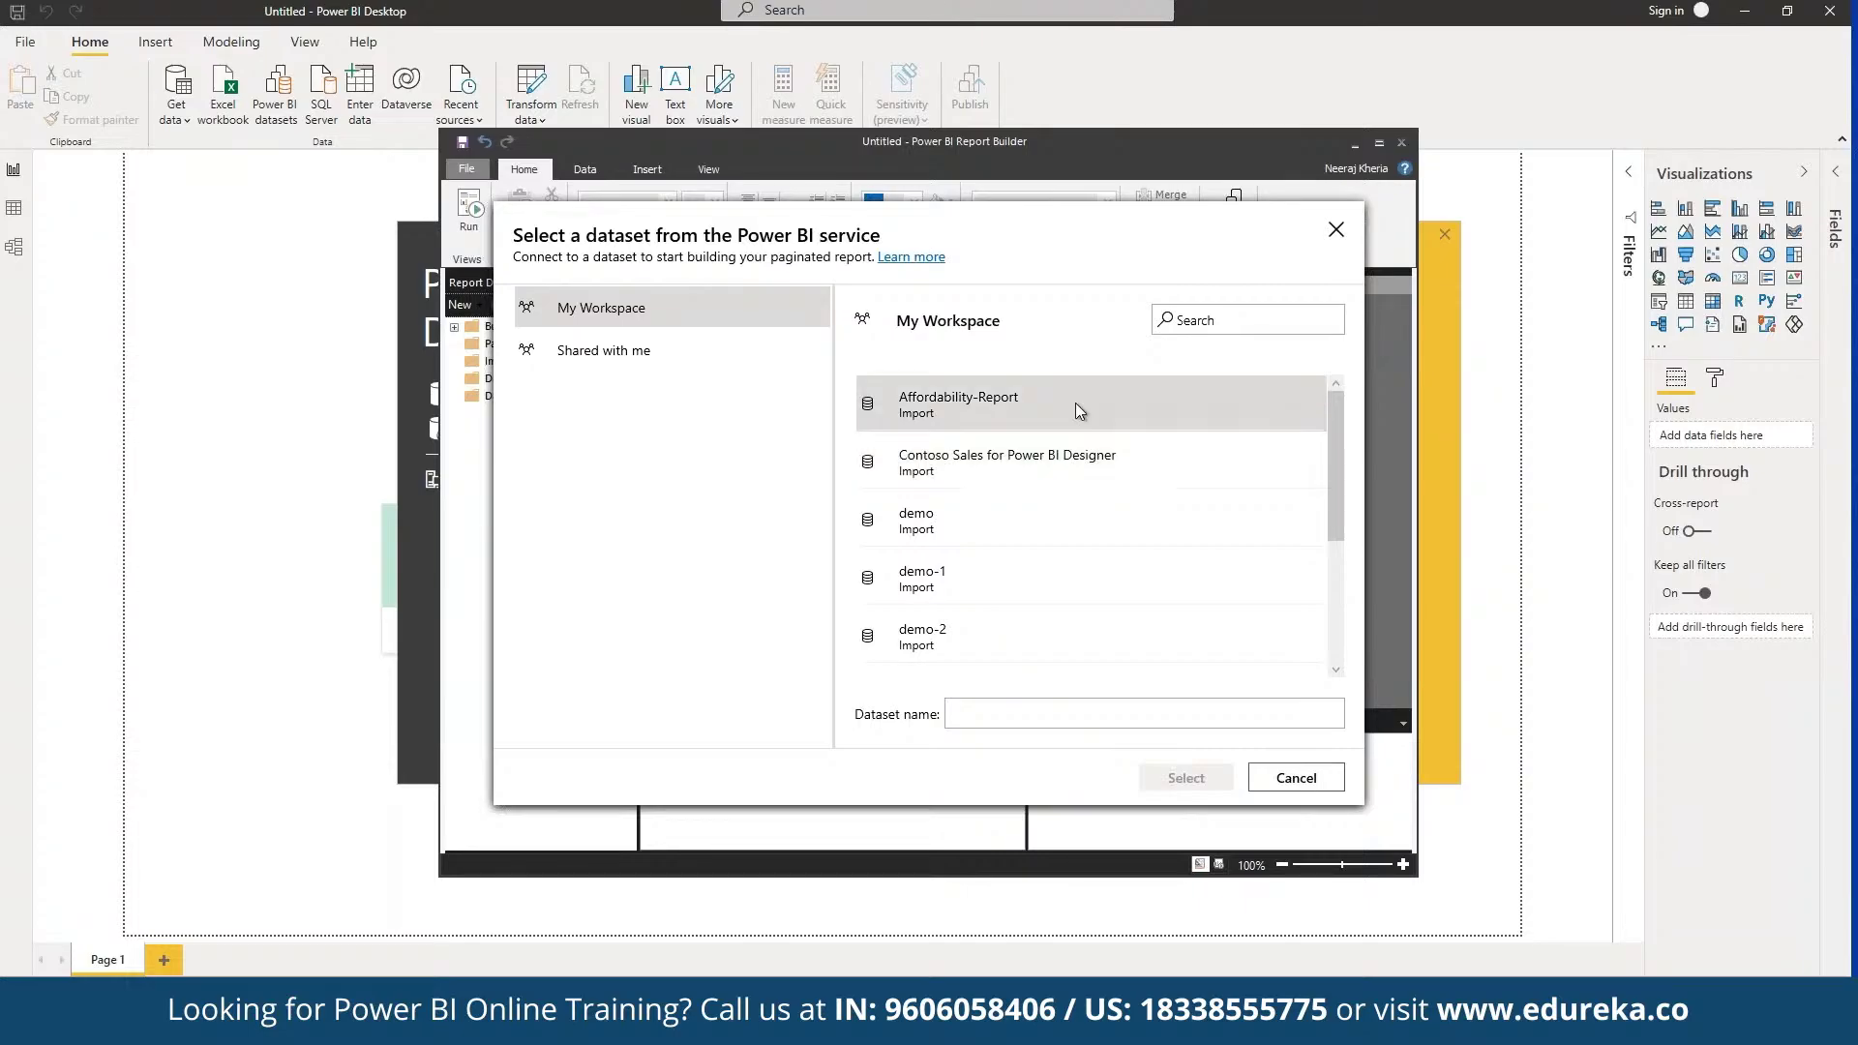
click(1089, 482)
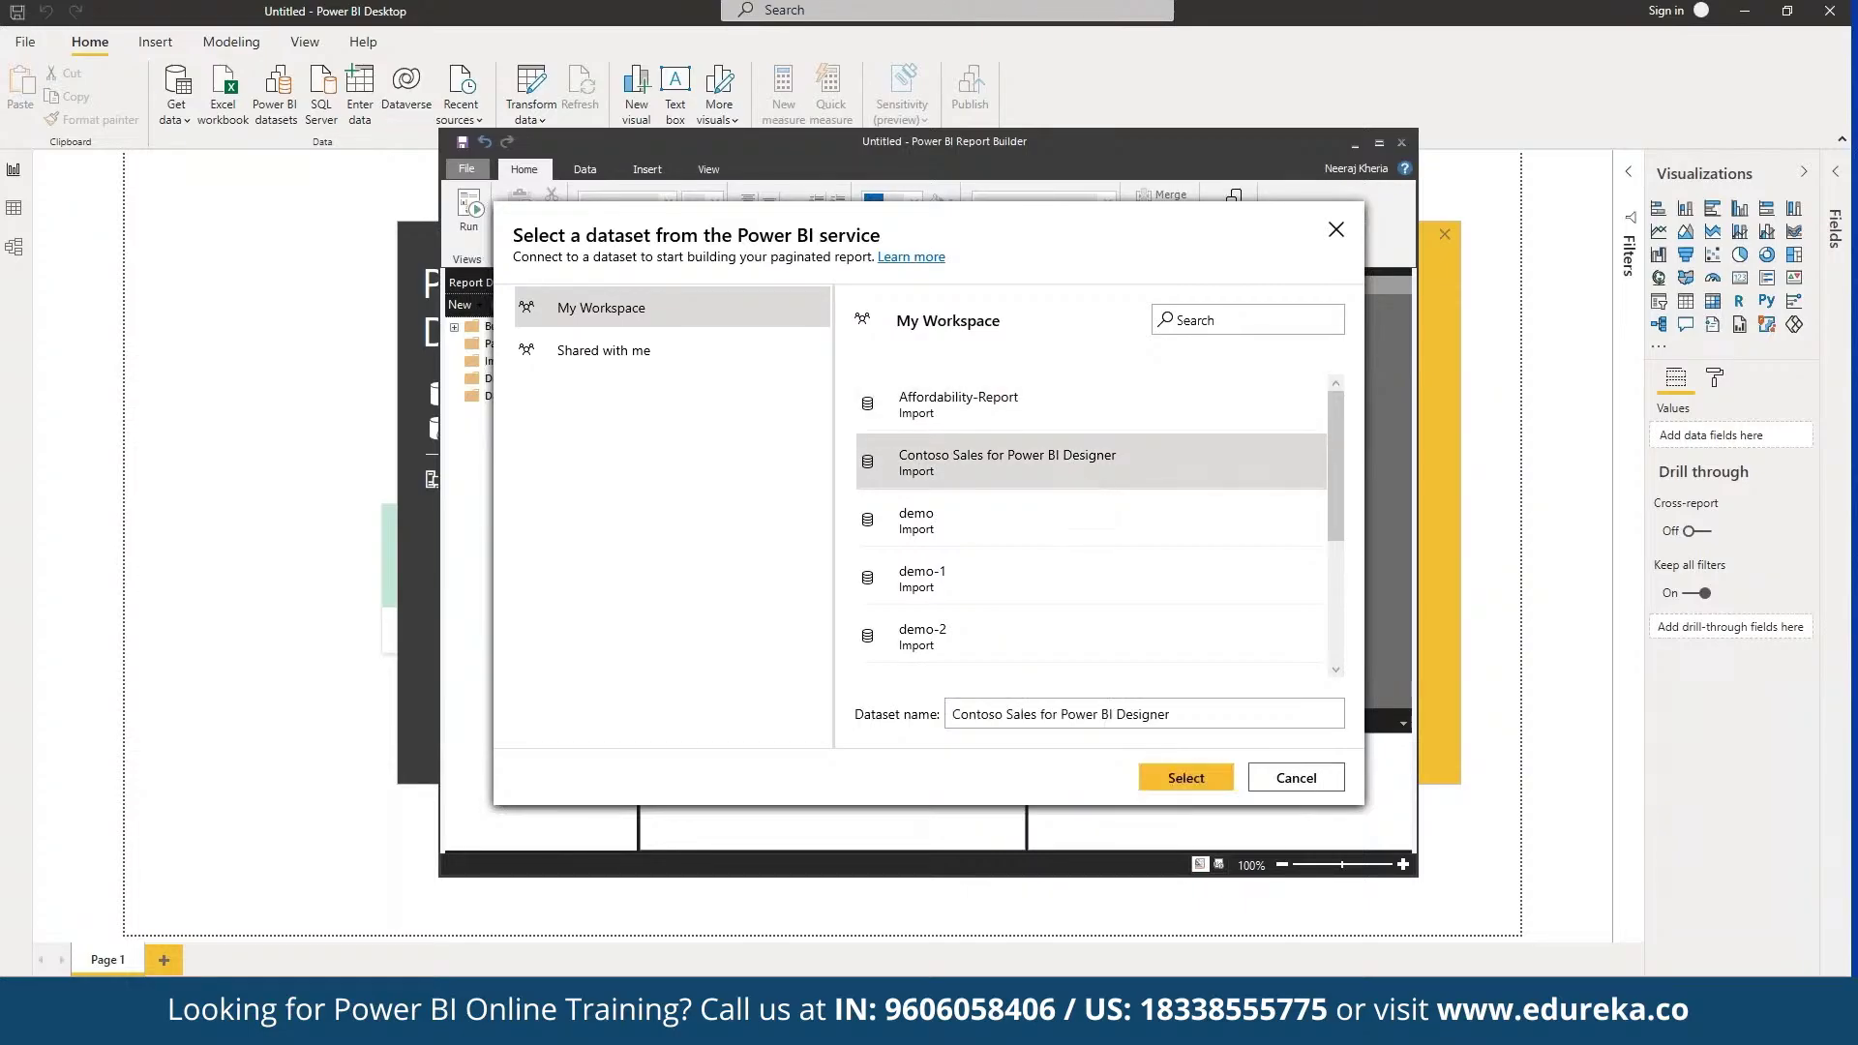
click(1188, 778)
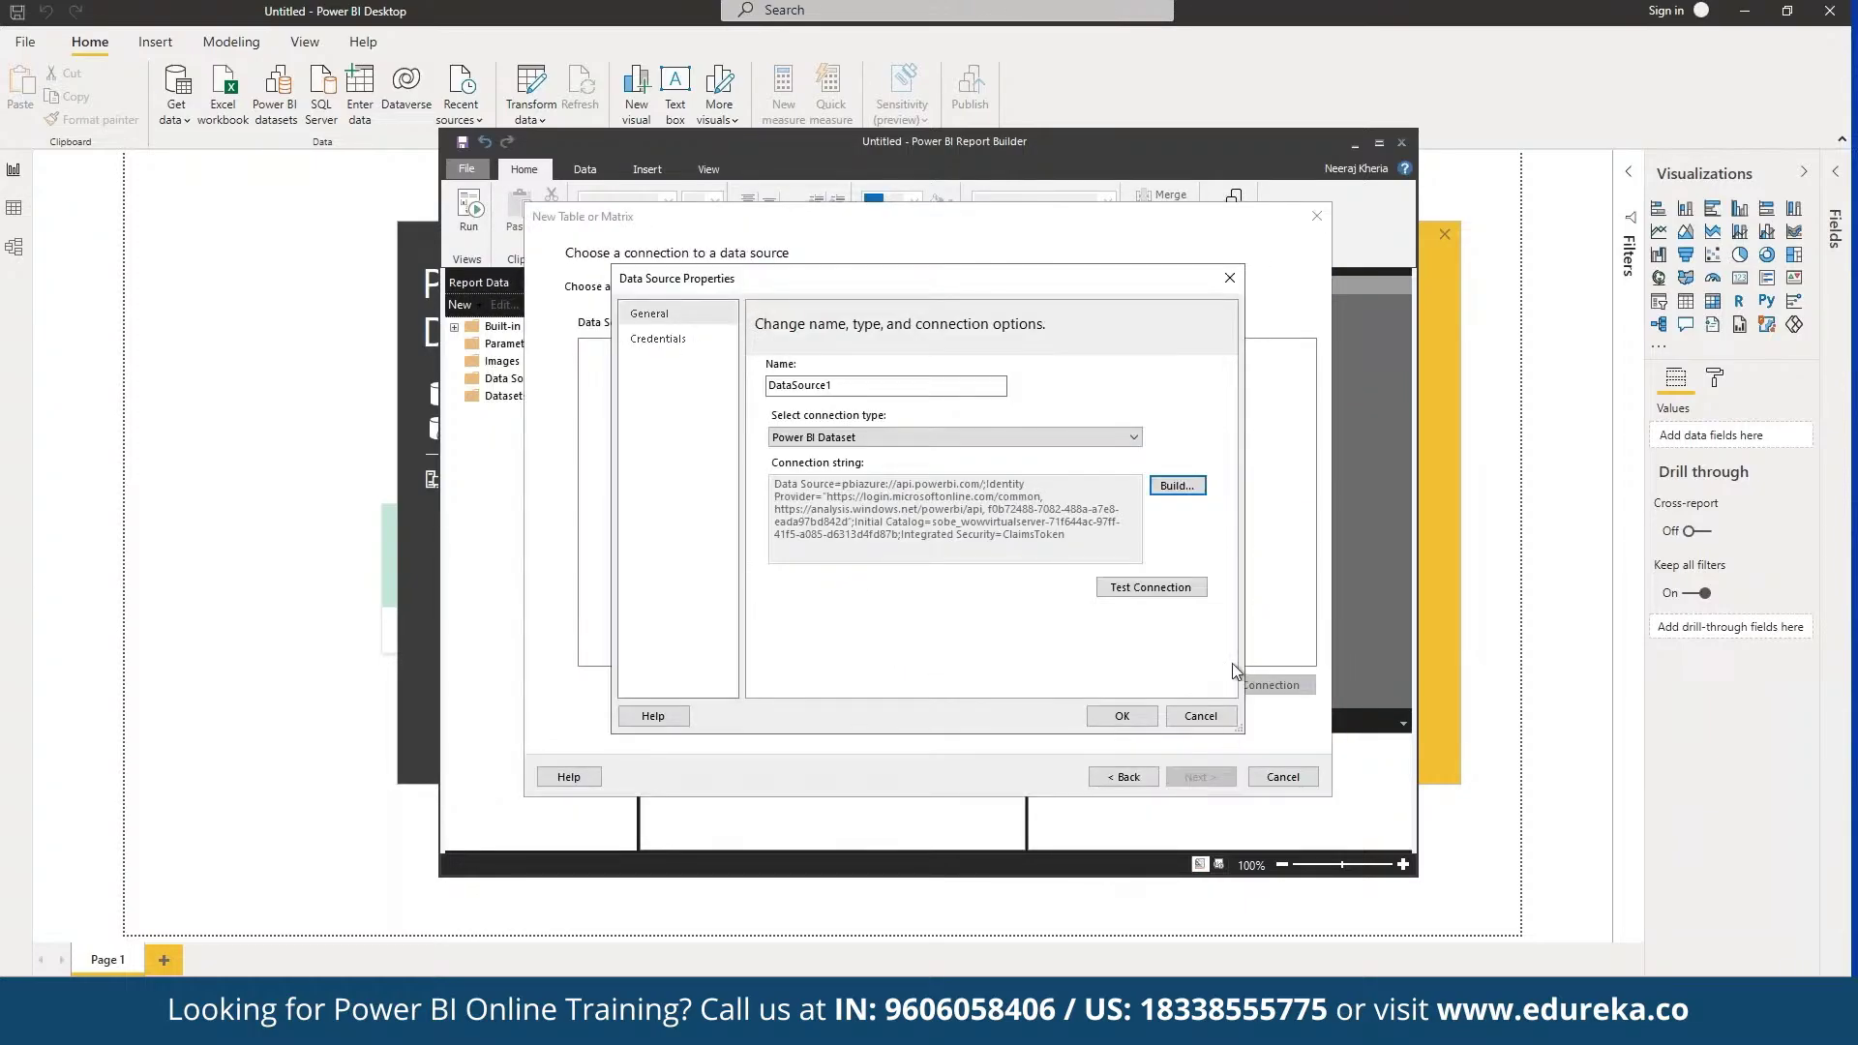
Step: Test the DataSource1 connection successfully, save the data source, and continue to Design a query
click(1159, 593)
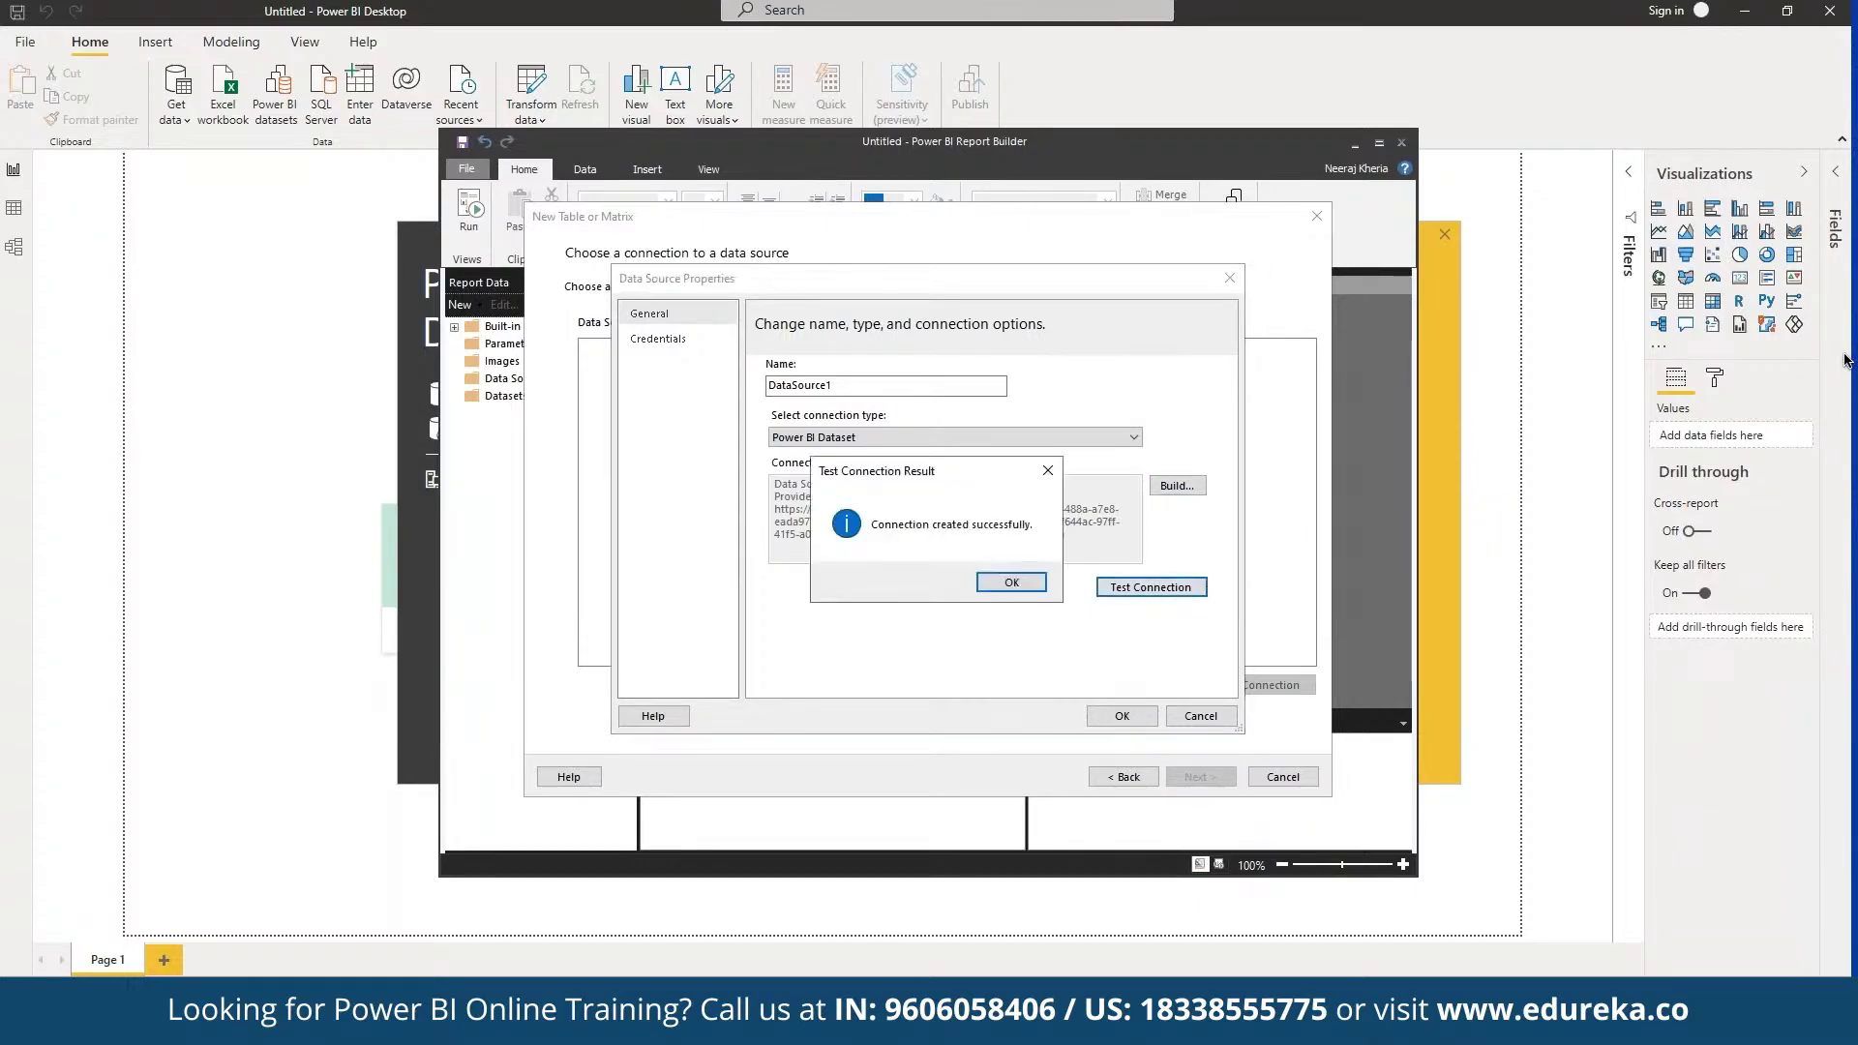
click(991, 584)
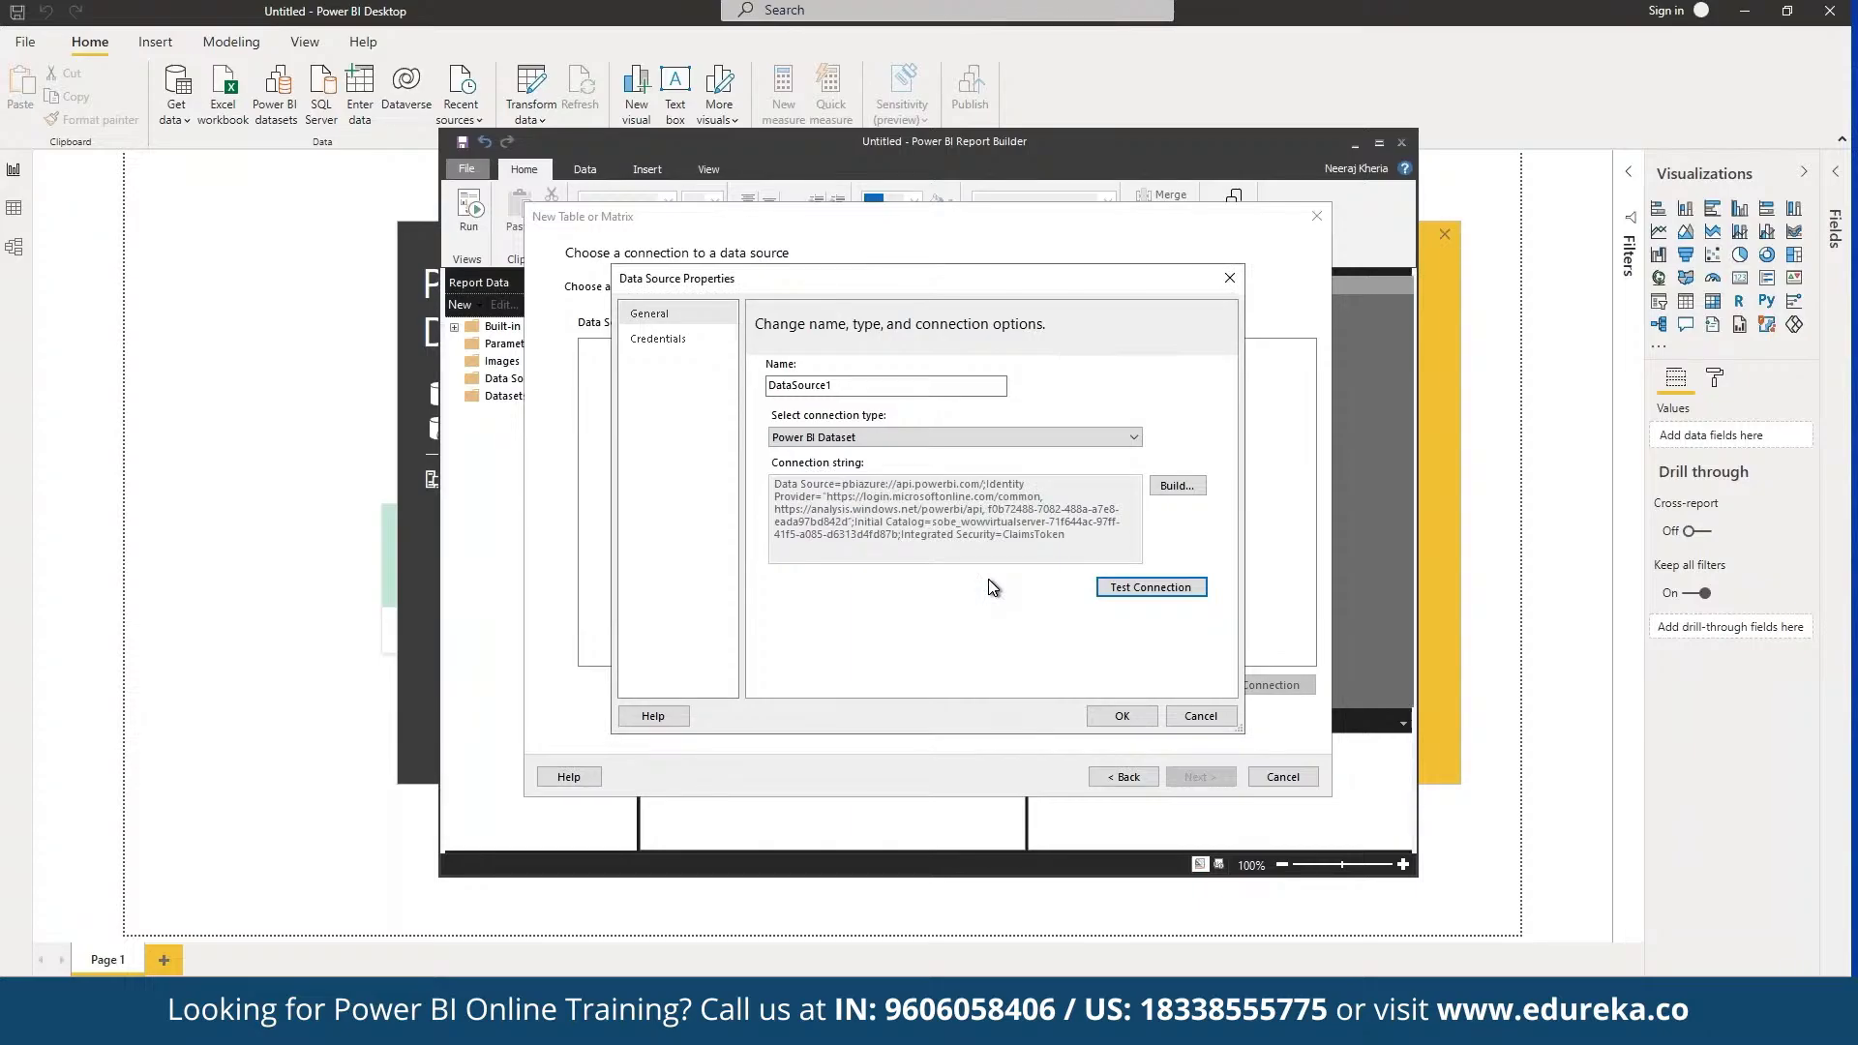
click(1122, 718)
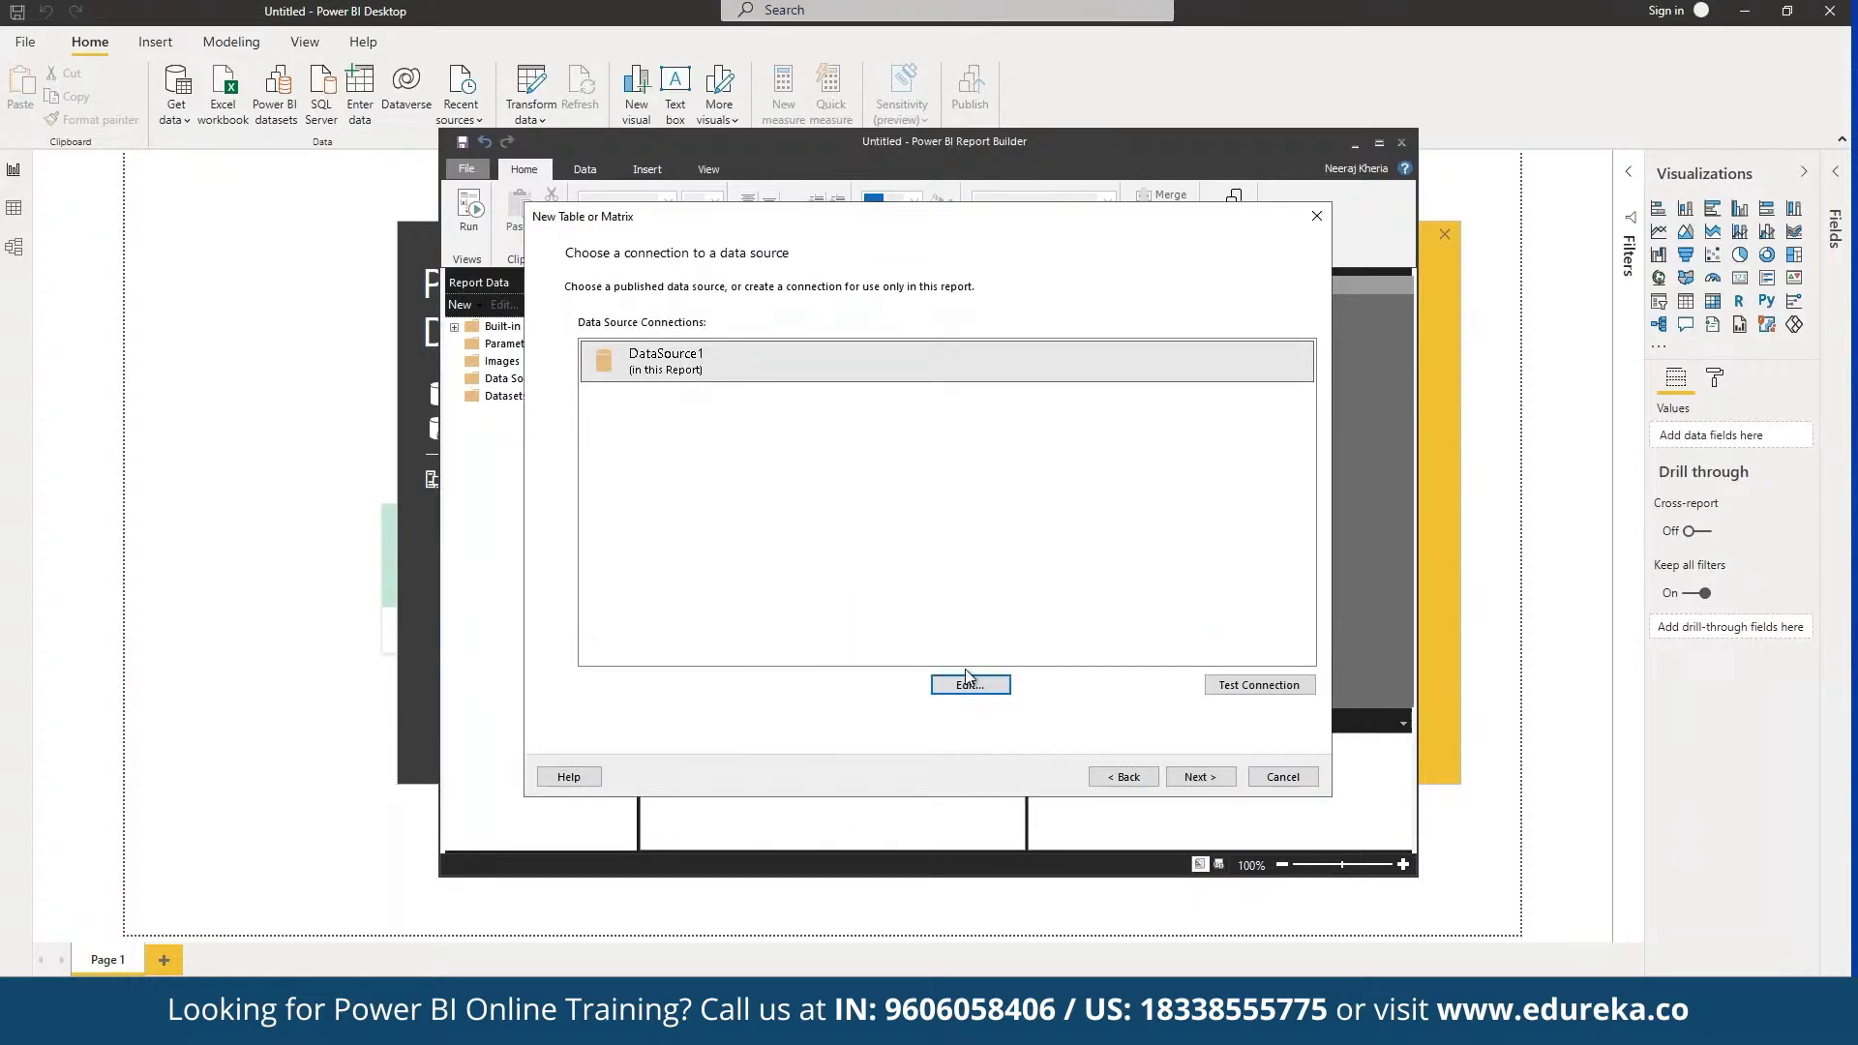
click(1188, 779)
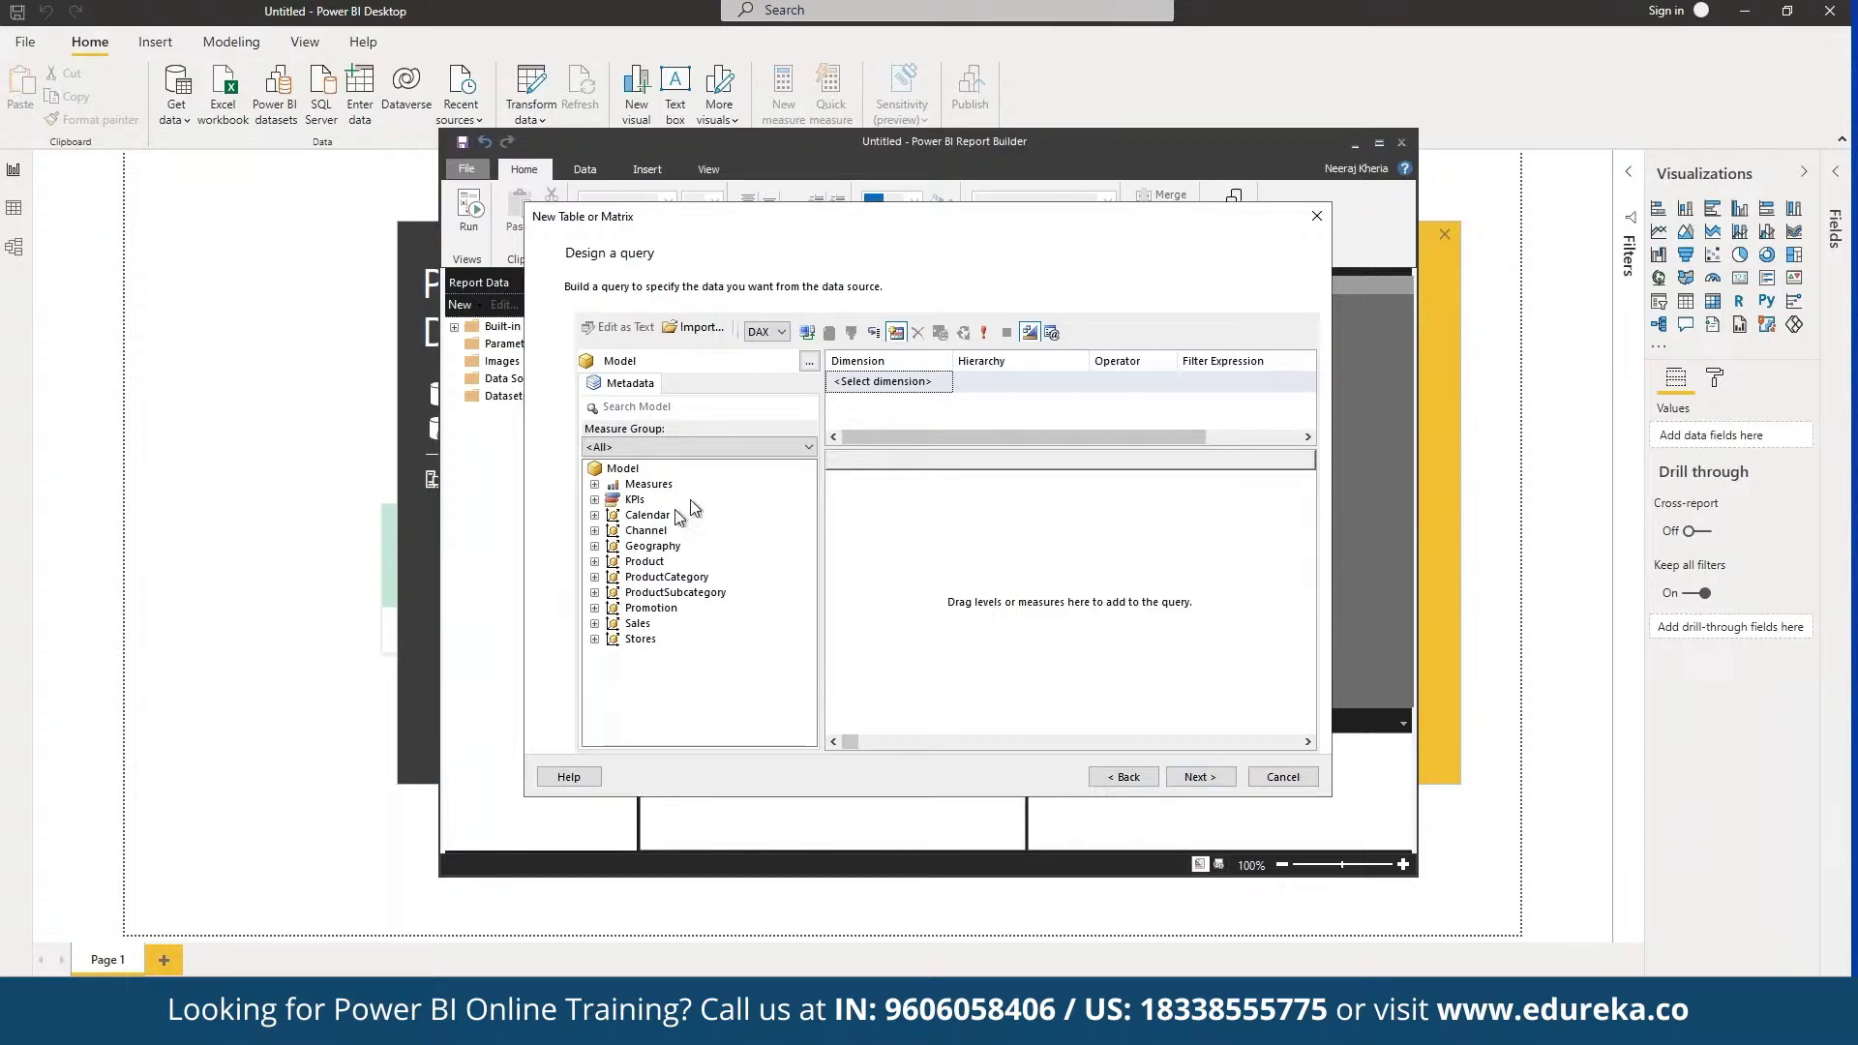
Step: Drag the Channel table fields into the query design area and execute the query to preview rows
click(654, 531)
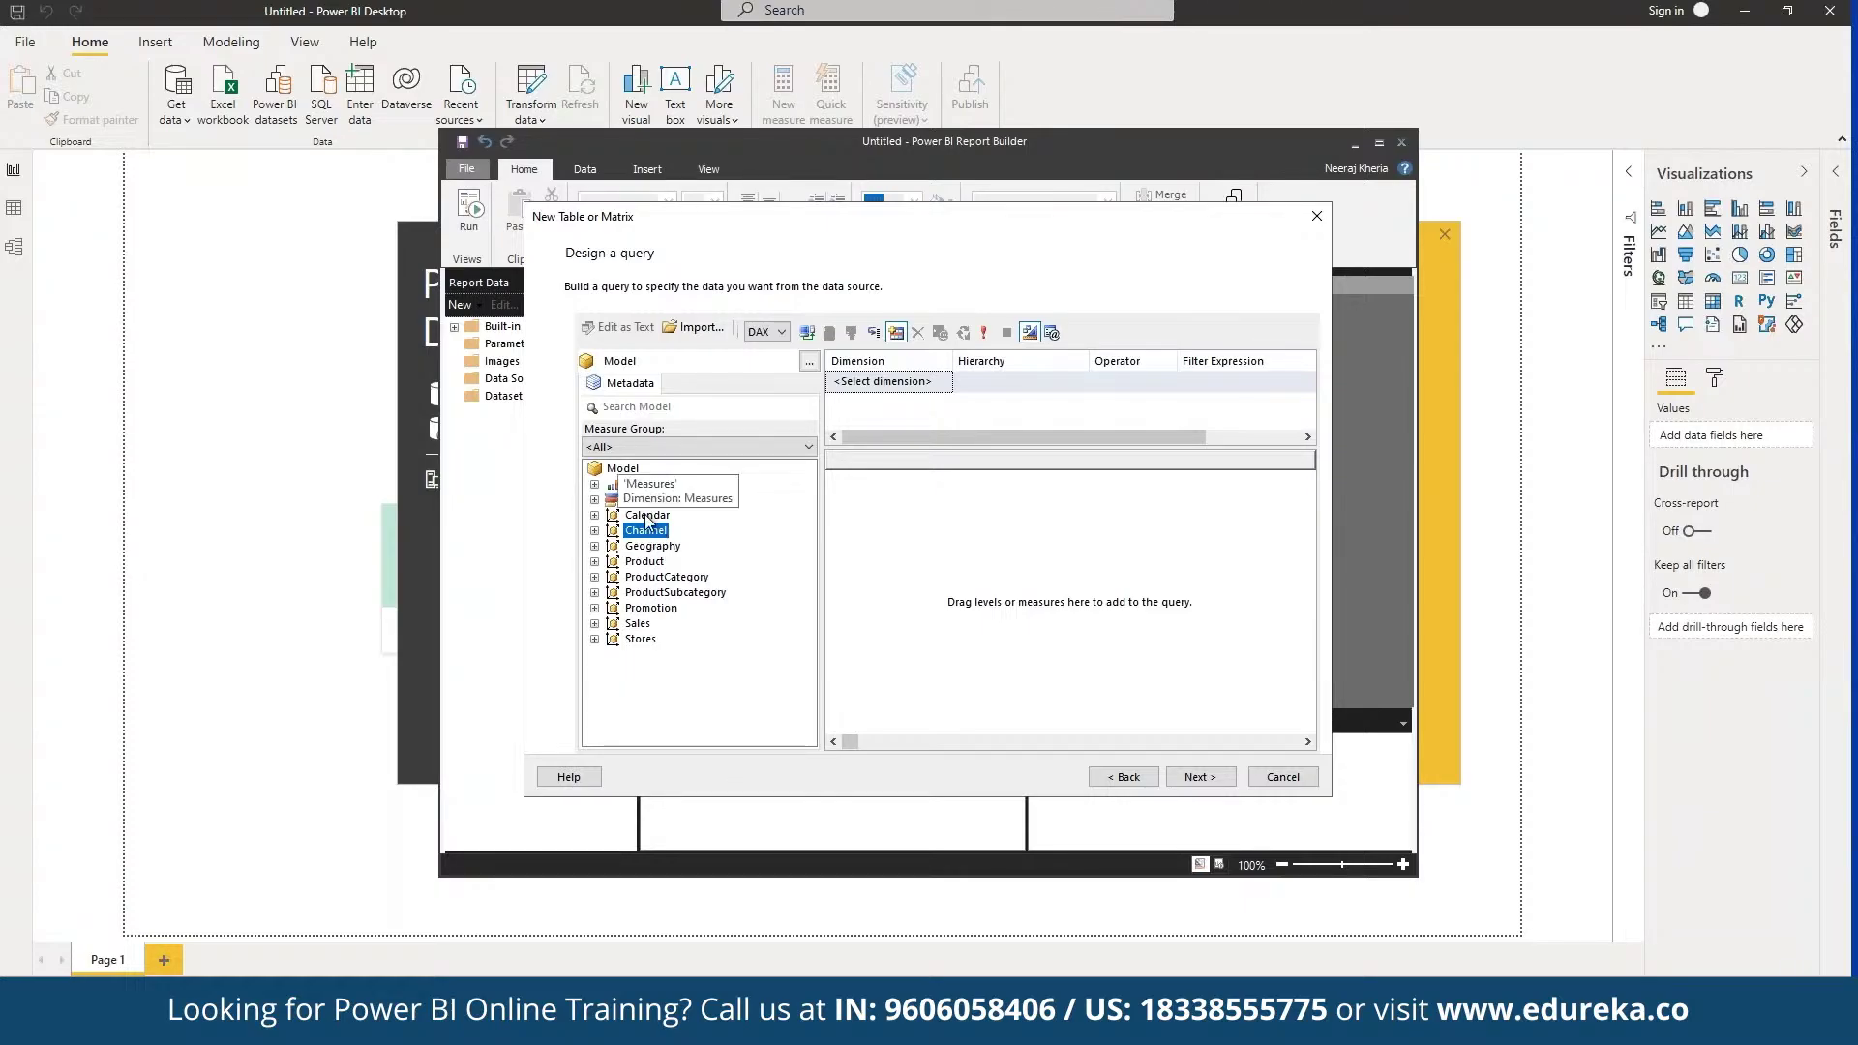
drag(647, 531, 980, 536)
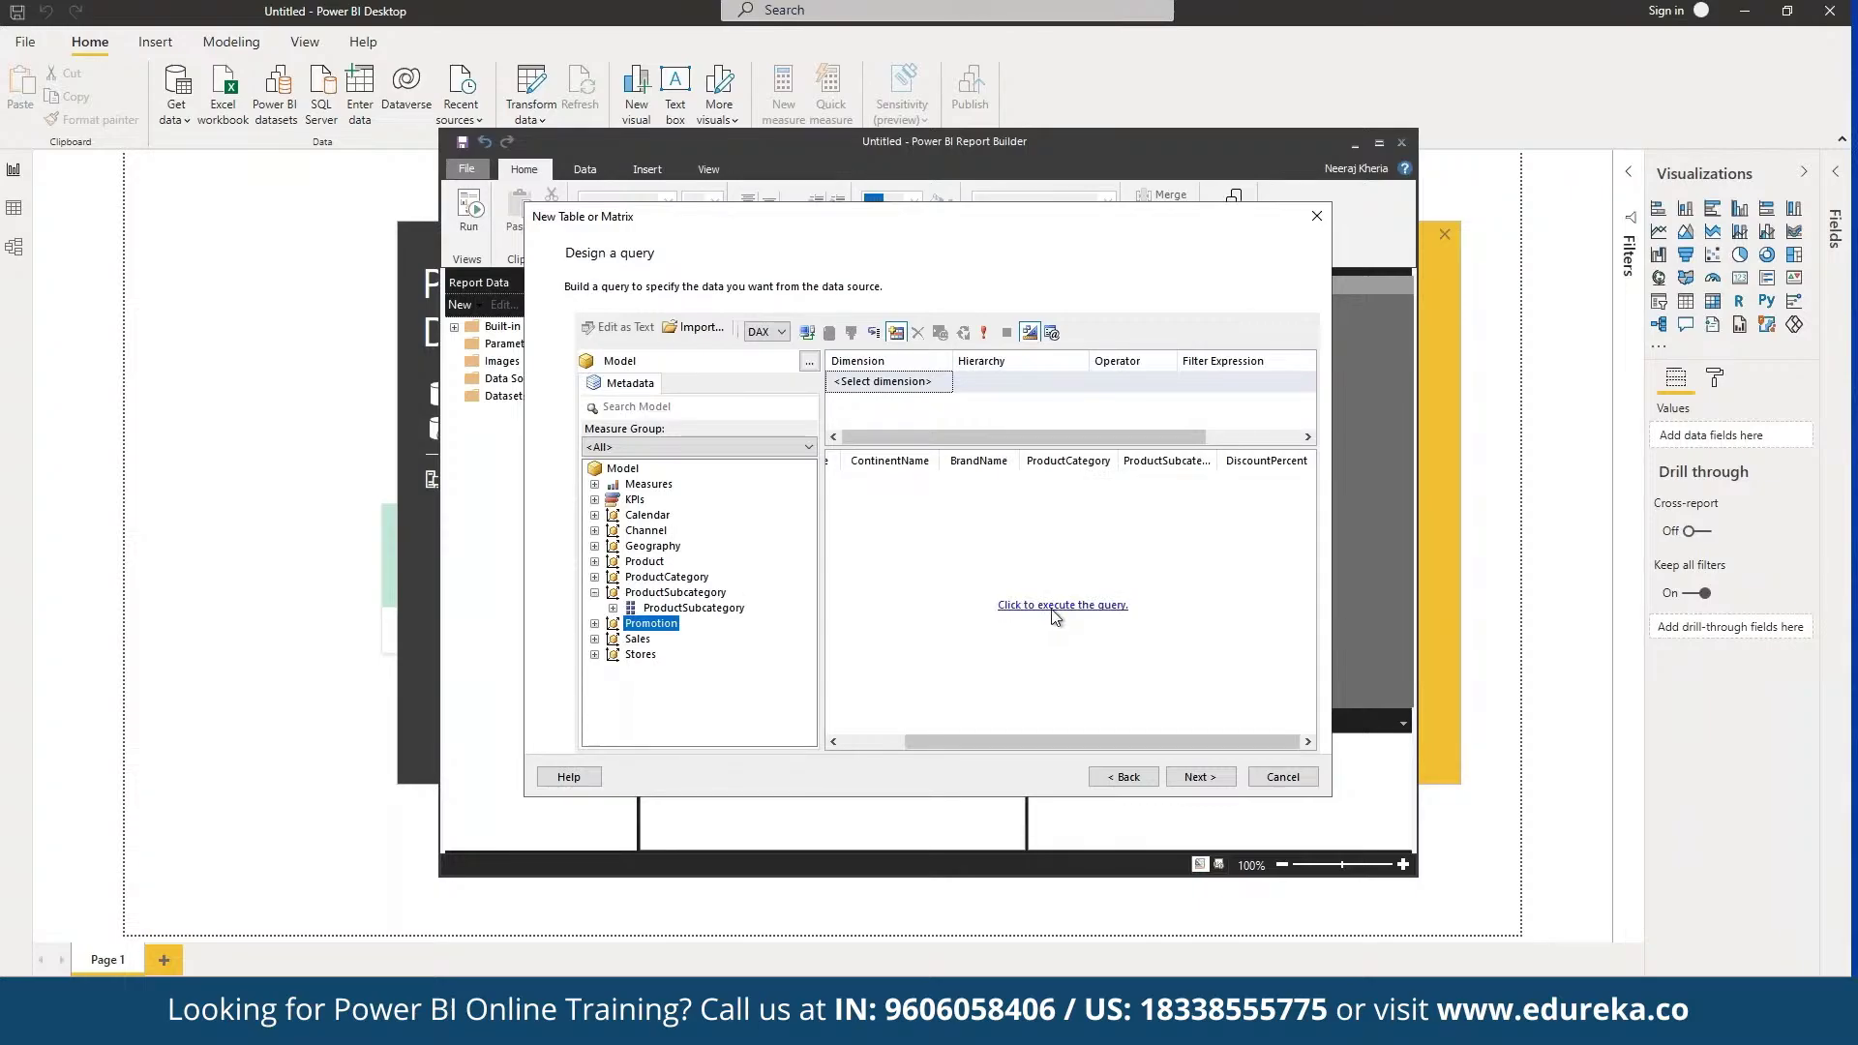
click(1107, 608)
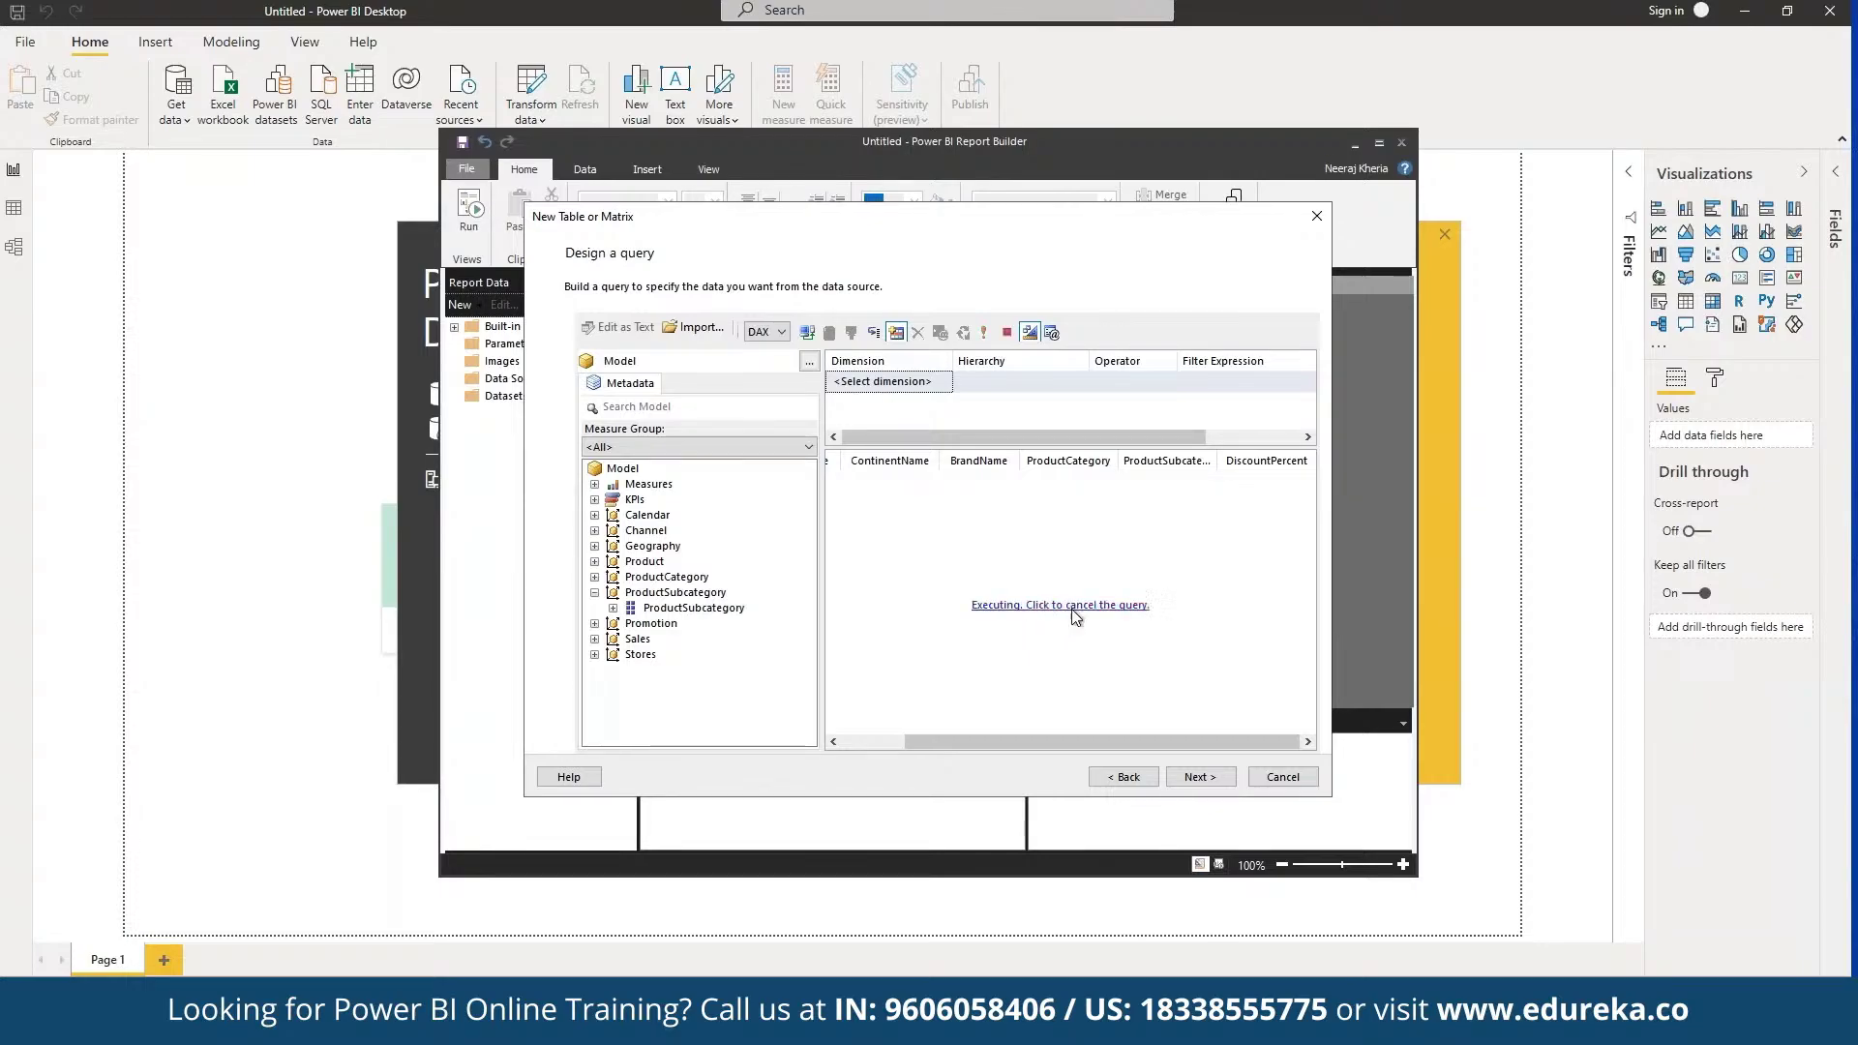
click(1072, 607)
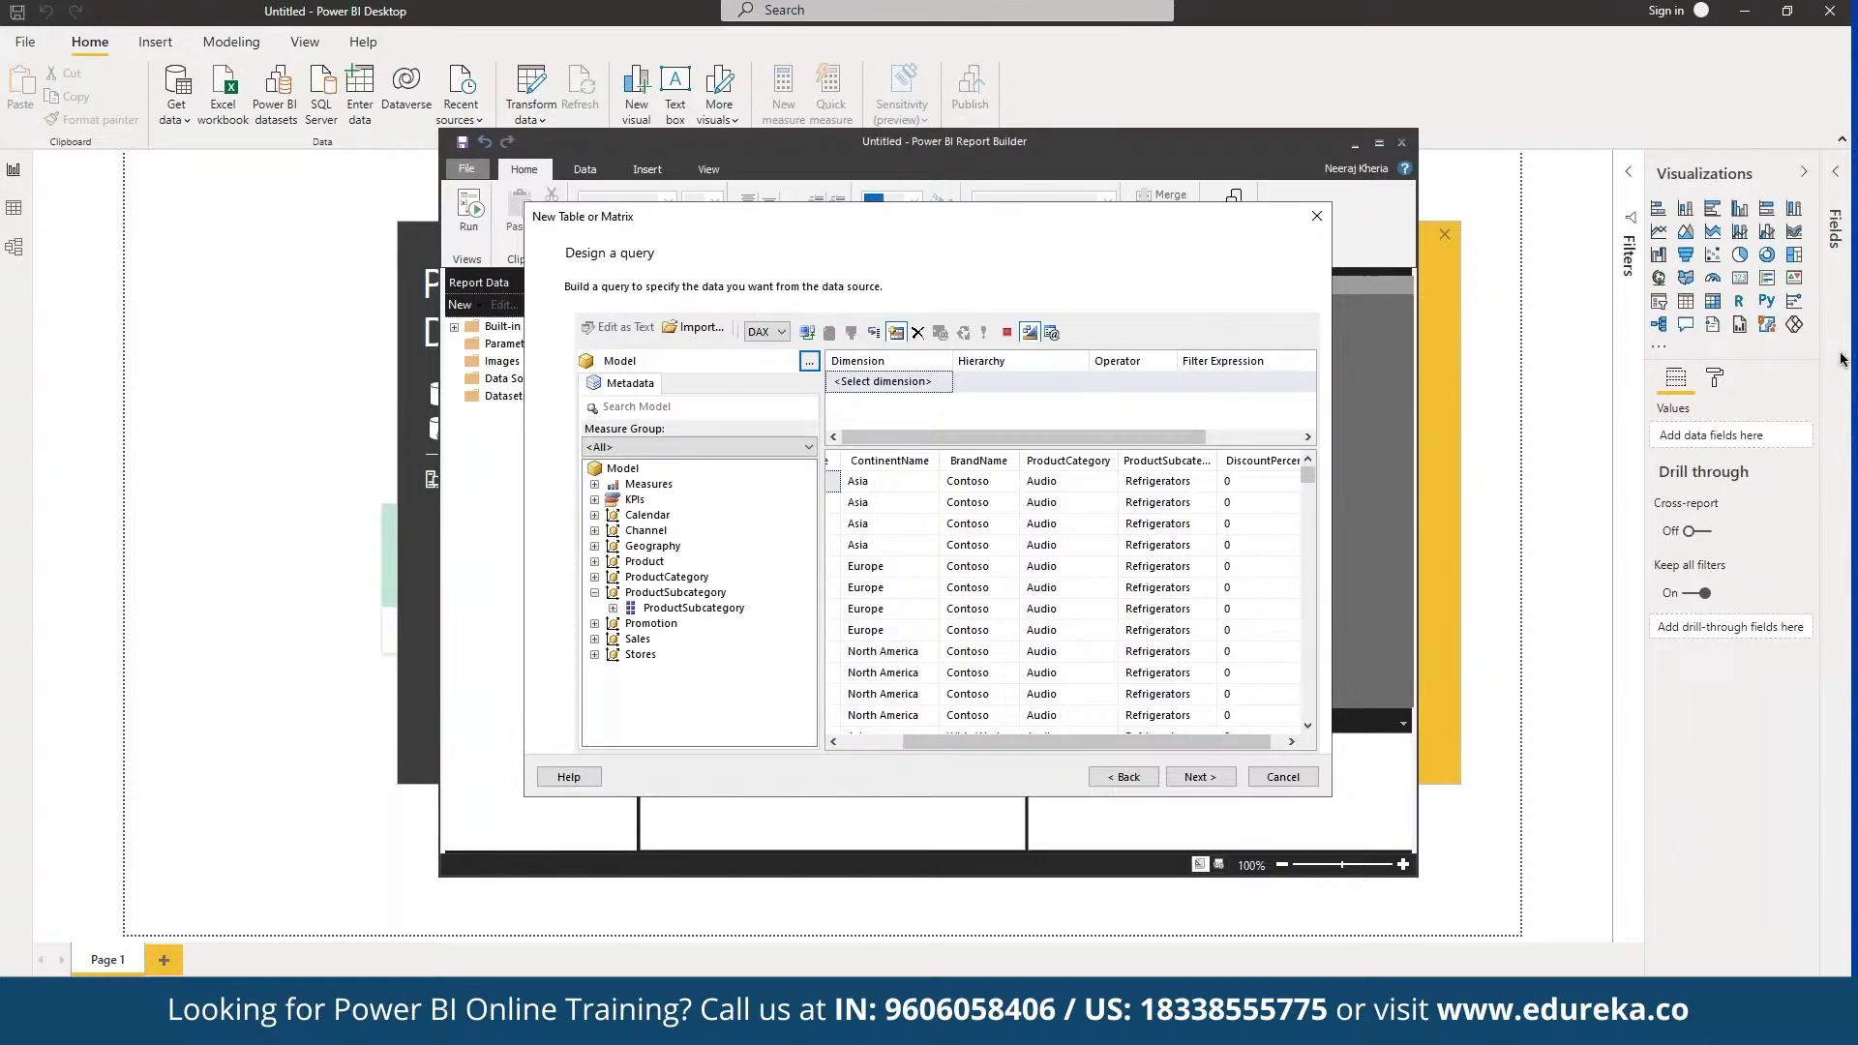
Step: Move past Arrange fields and keep the 'Blocked, subtotal below' layout to reach the preview
key(Return)
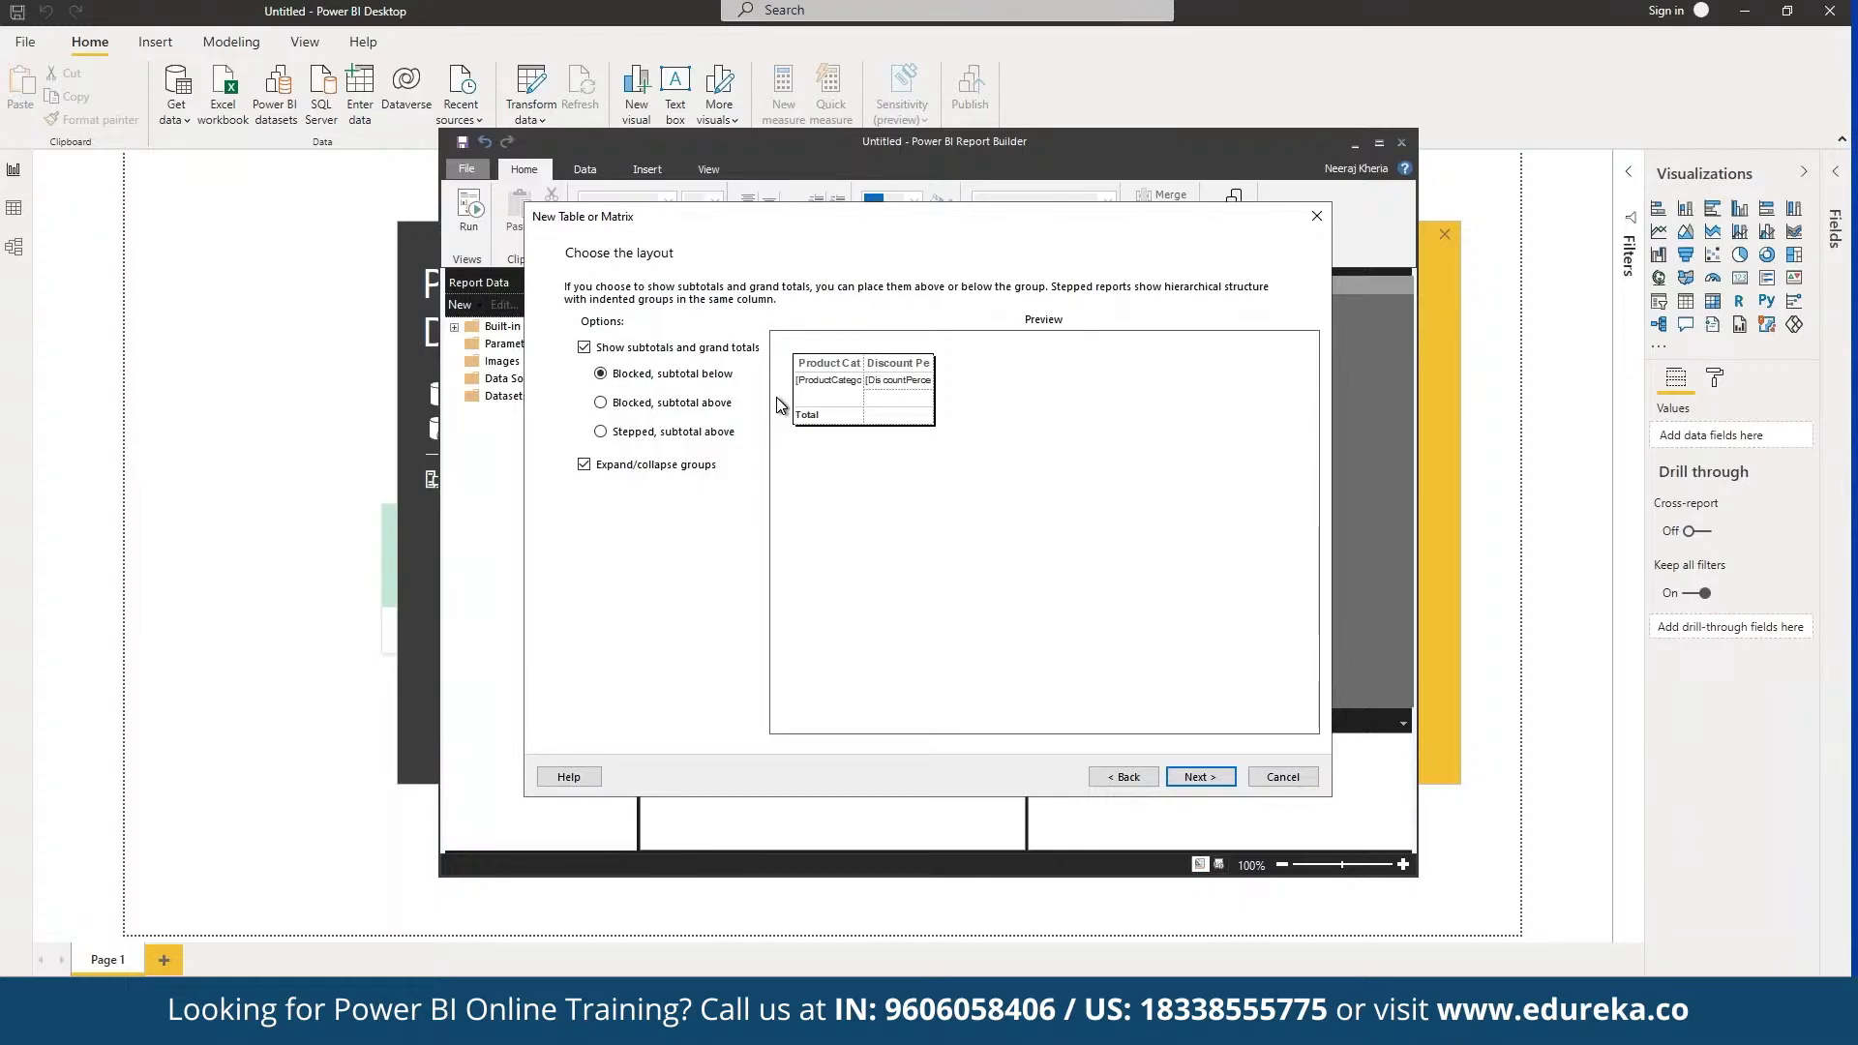
click(1200, 777)
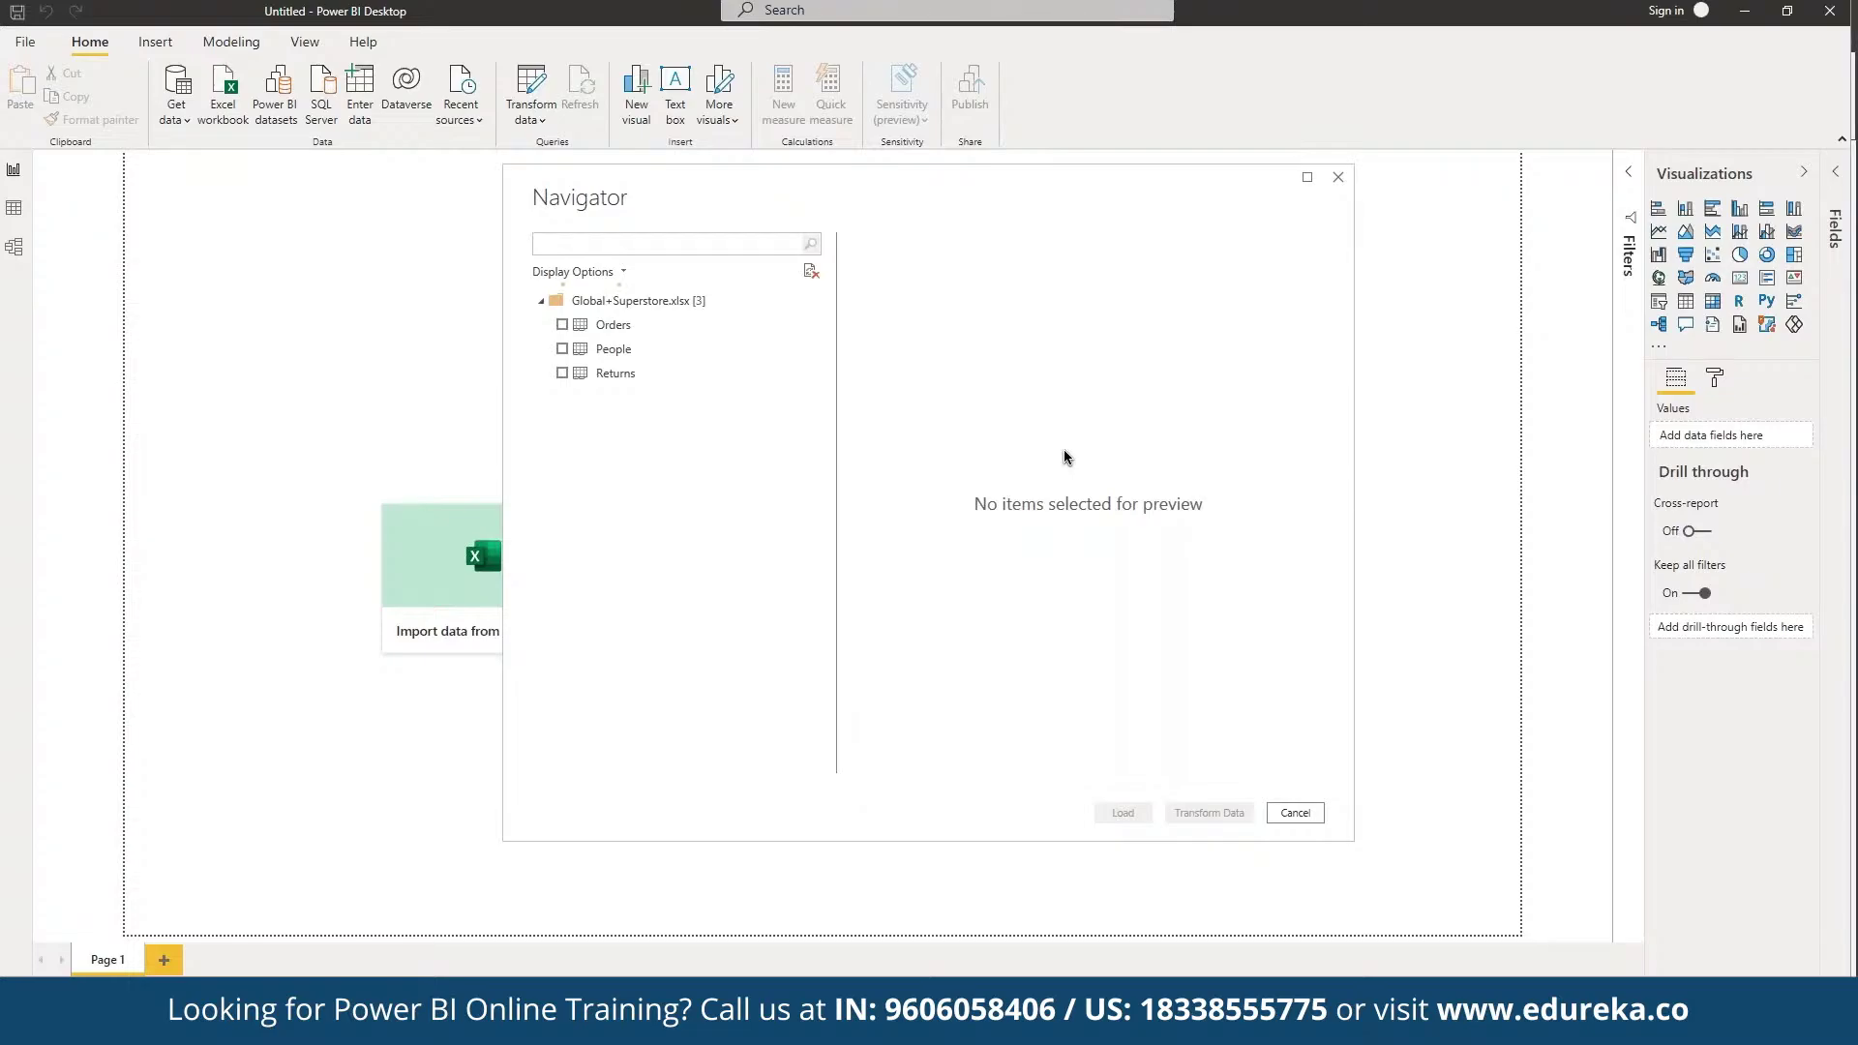
Step: Check the Orders sheet, attempt to load it, and close the 'Class not registered' load error
click(561, 324)
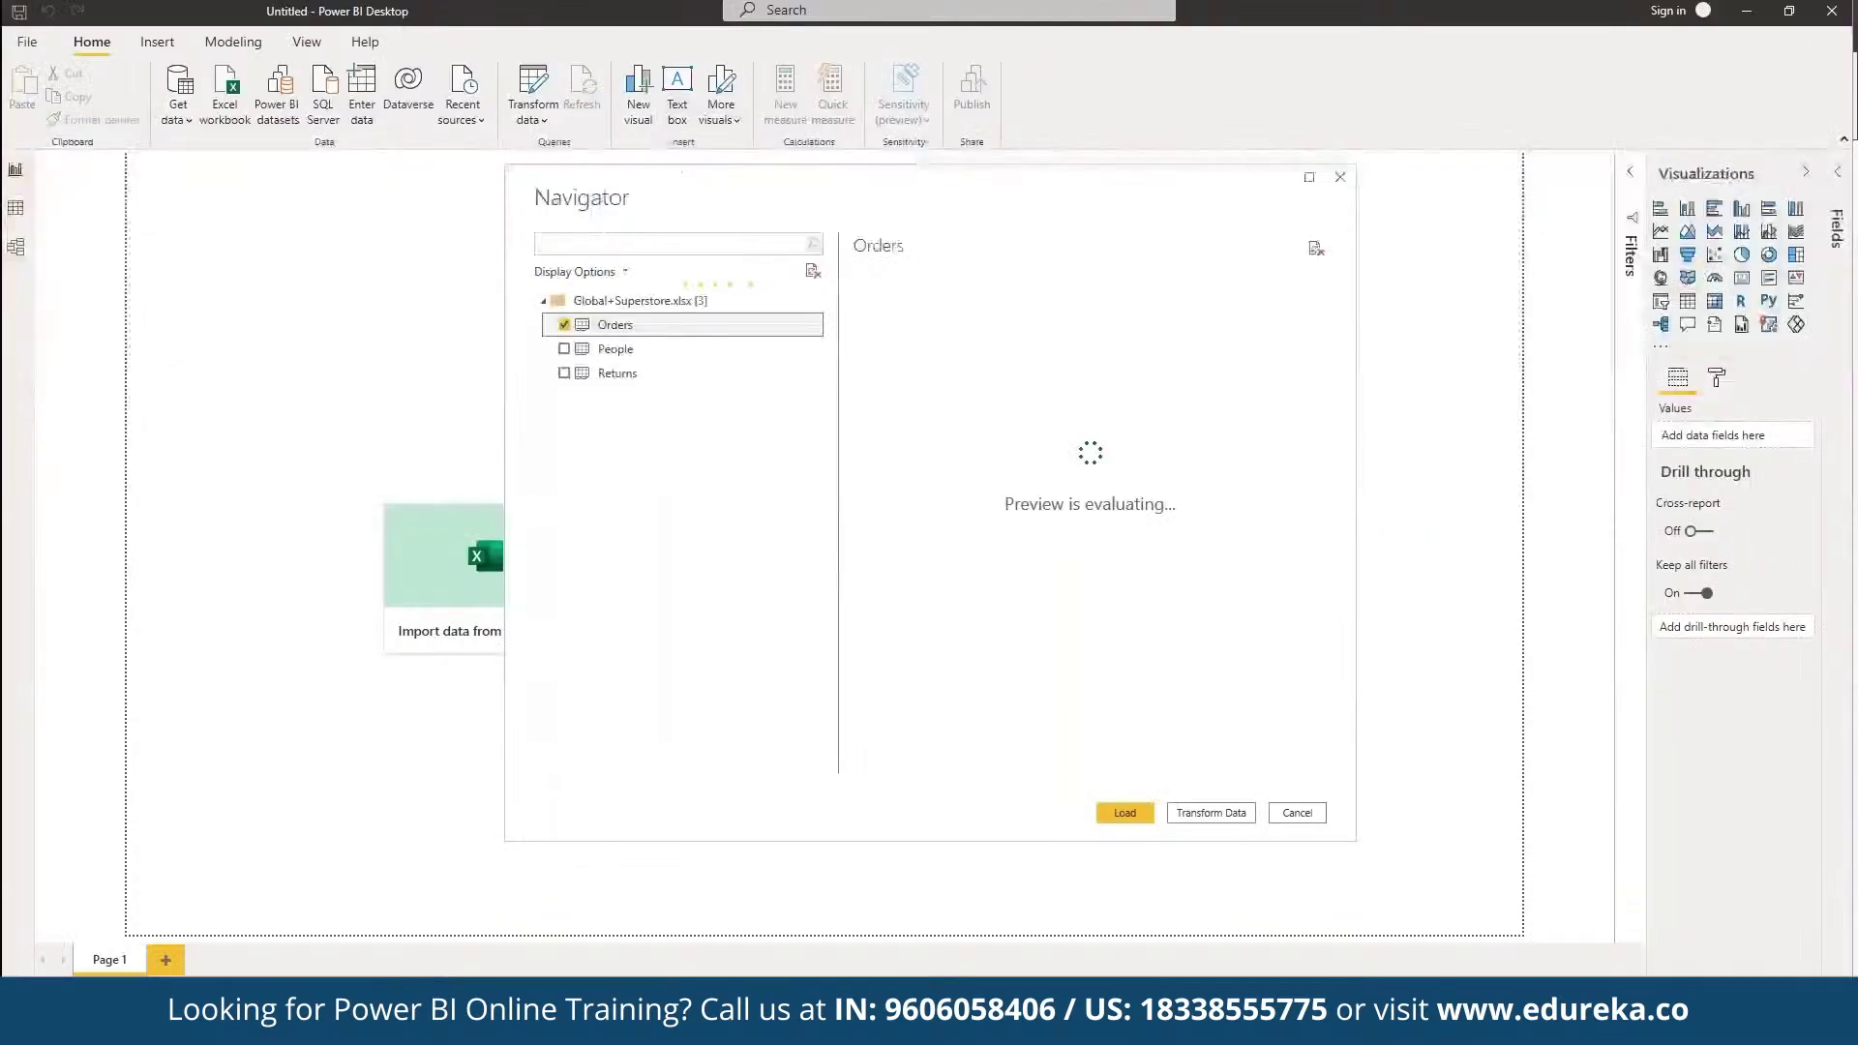
key(ctrl+Up)
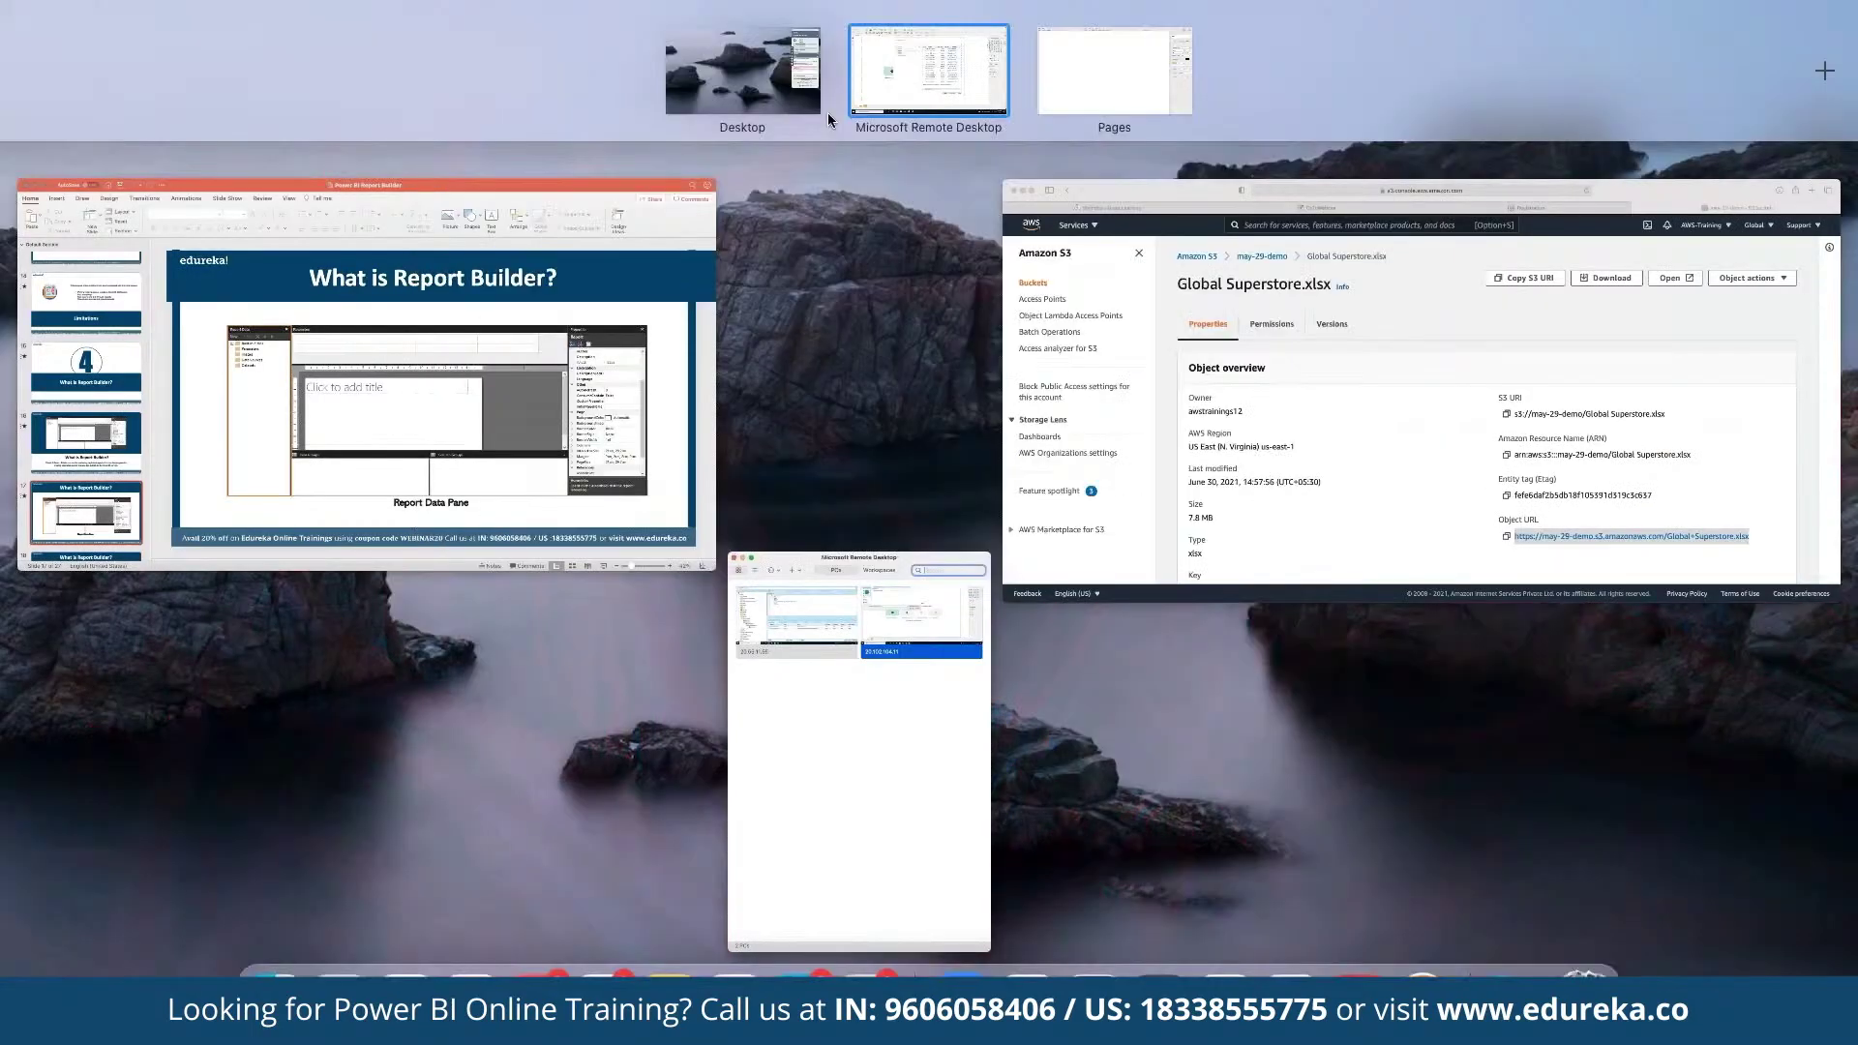
key(ctrl+Up)
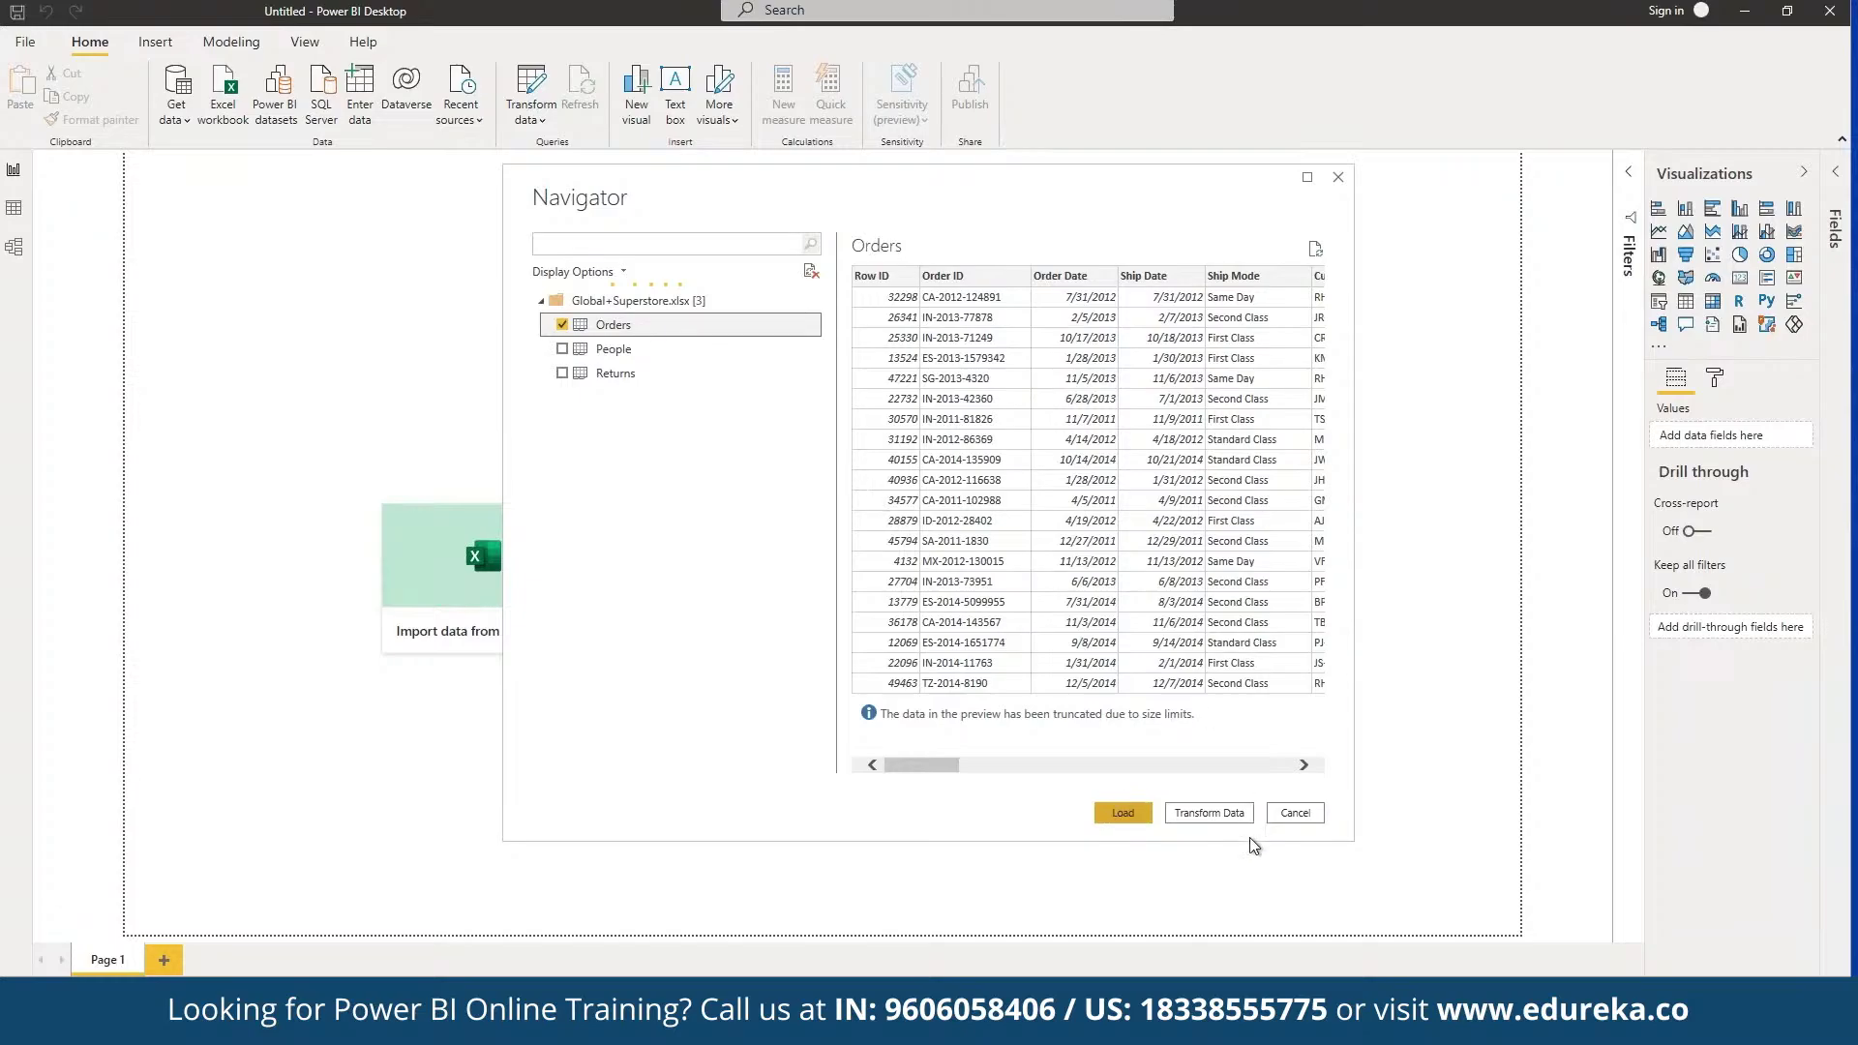
click(1225, 819)
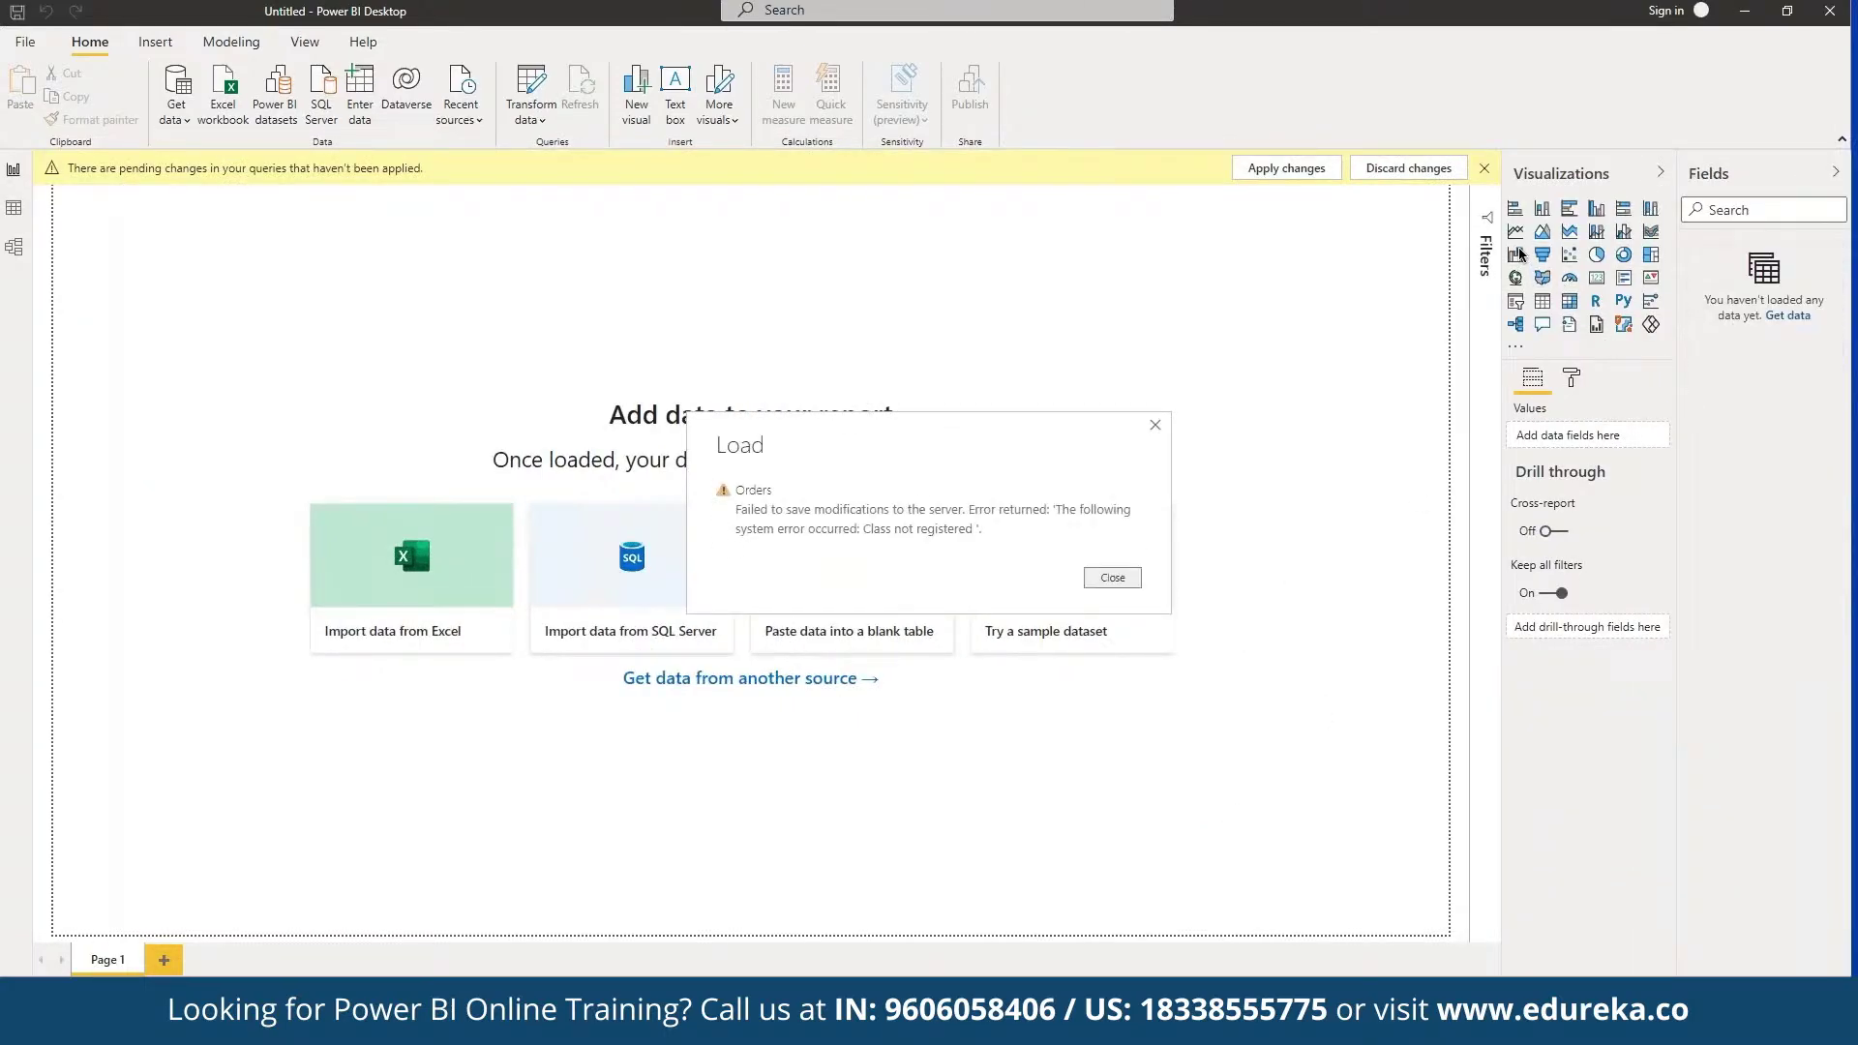
click(1116, 579)
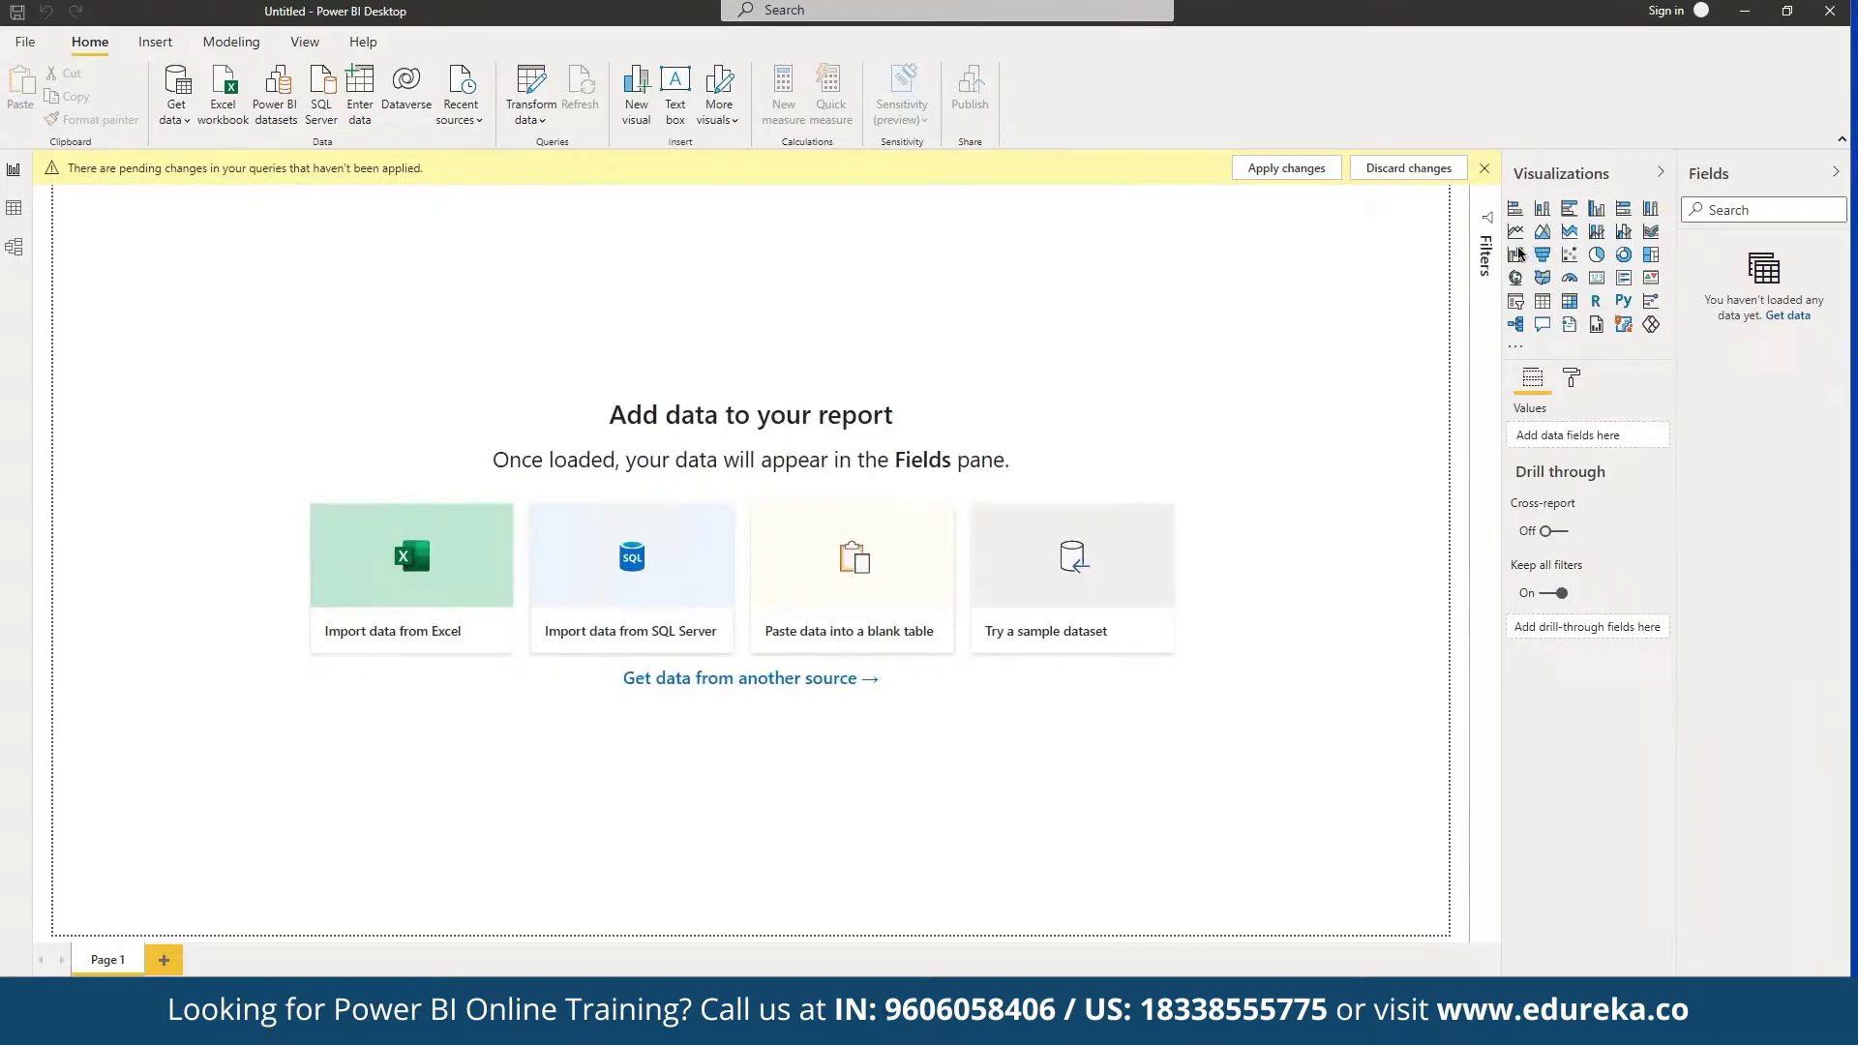
Step: Apply pending changes, reconnect to the Global+Superstore.xlsx workbook, and preview its Orders sheet
click(1286, 168)
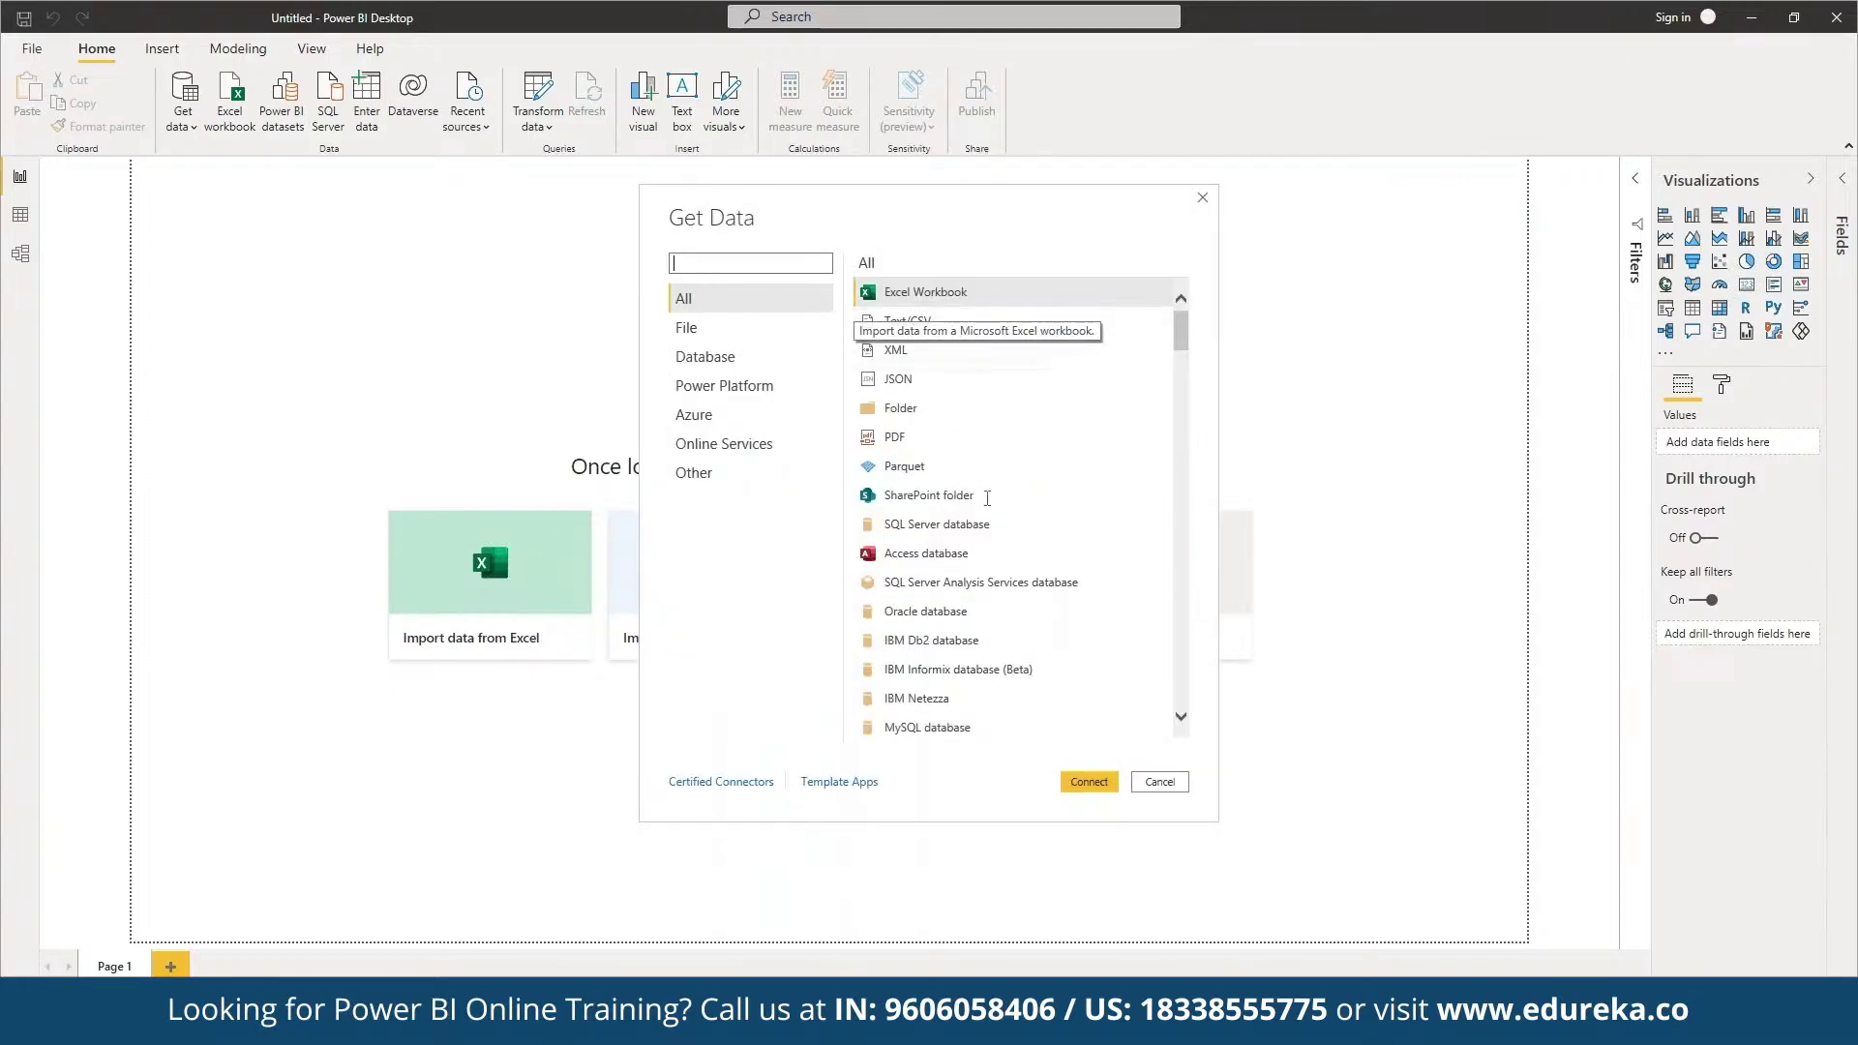
click(1092, 782)
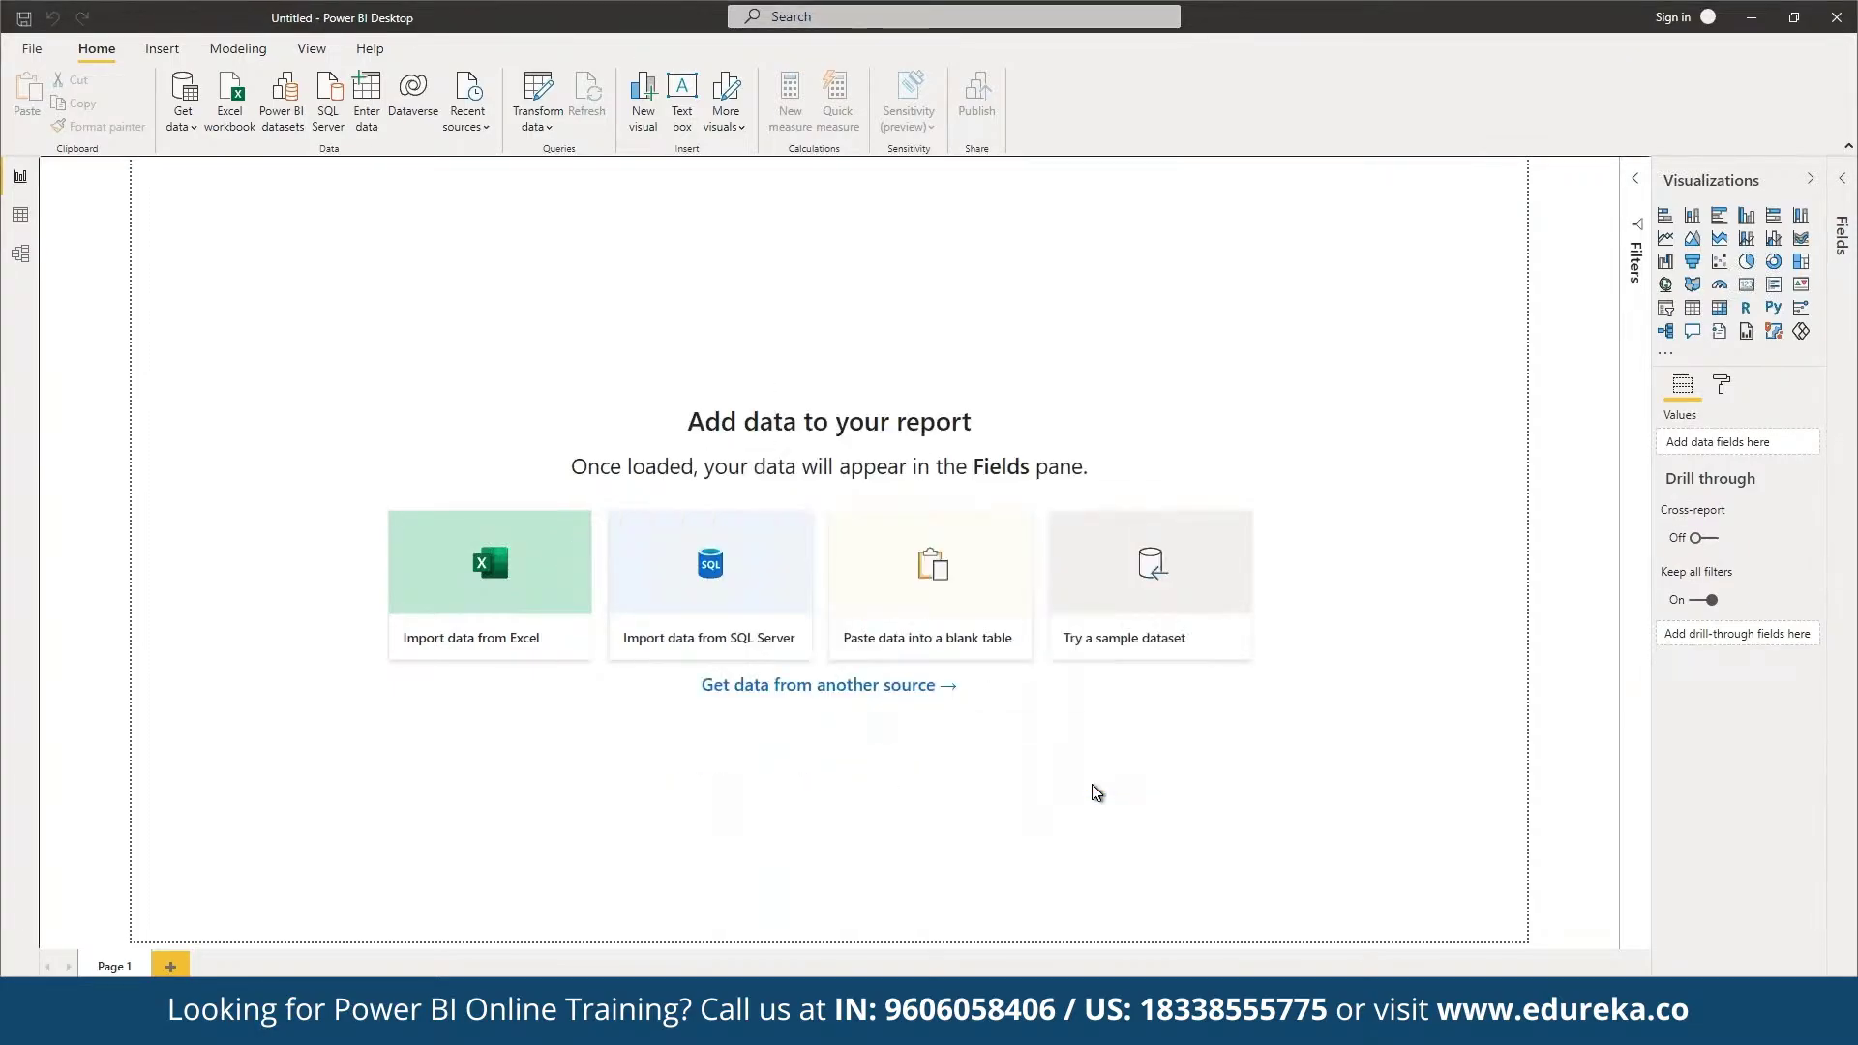
click(329, 175)
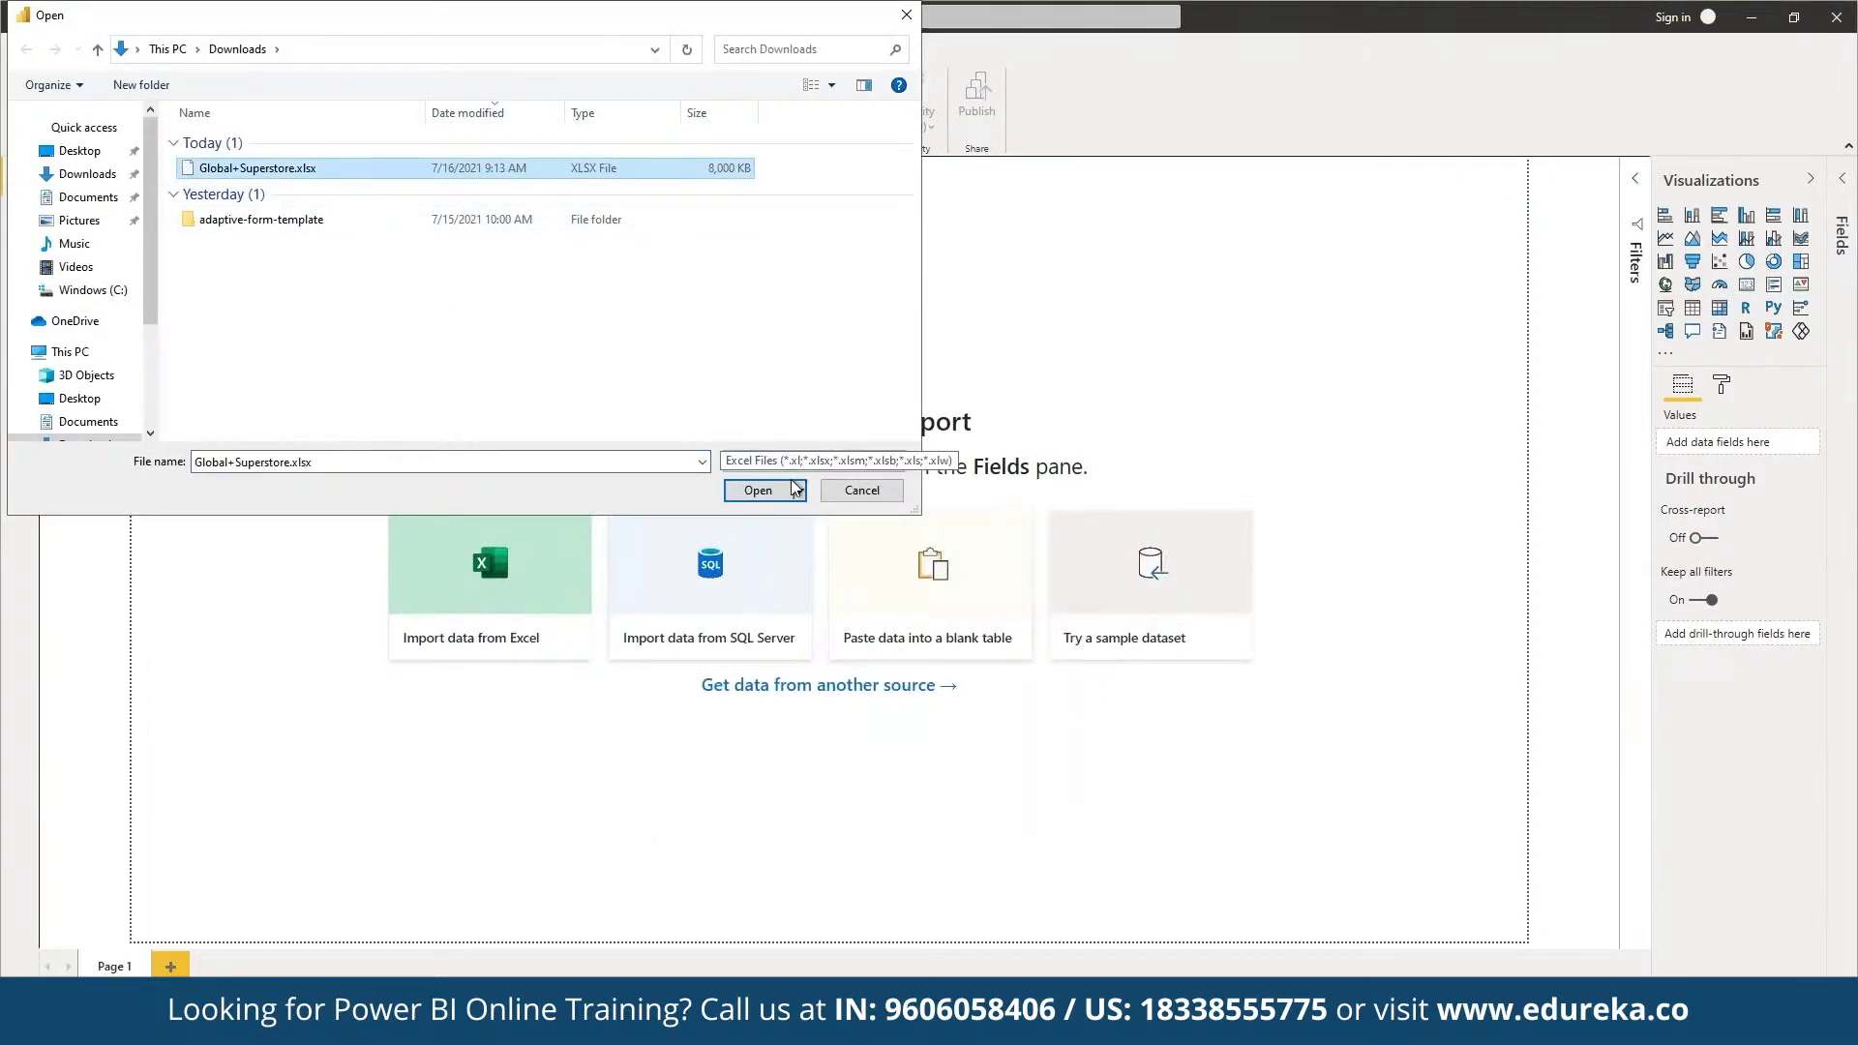
click(759, 492)
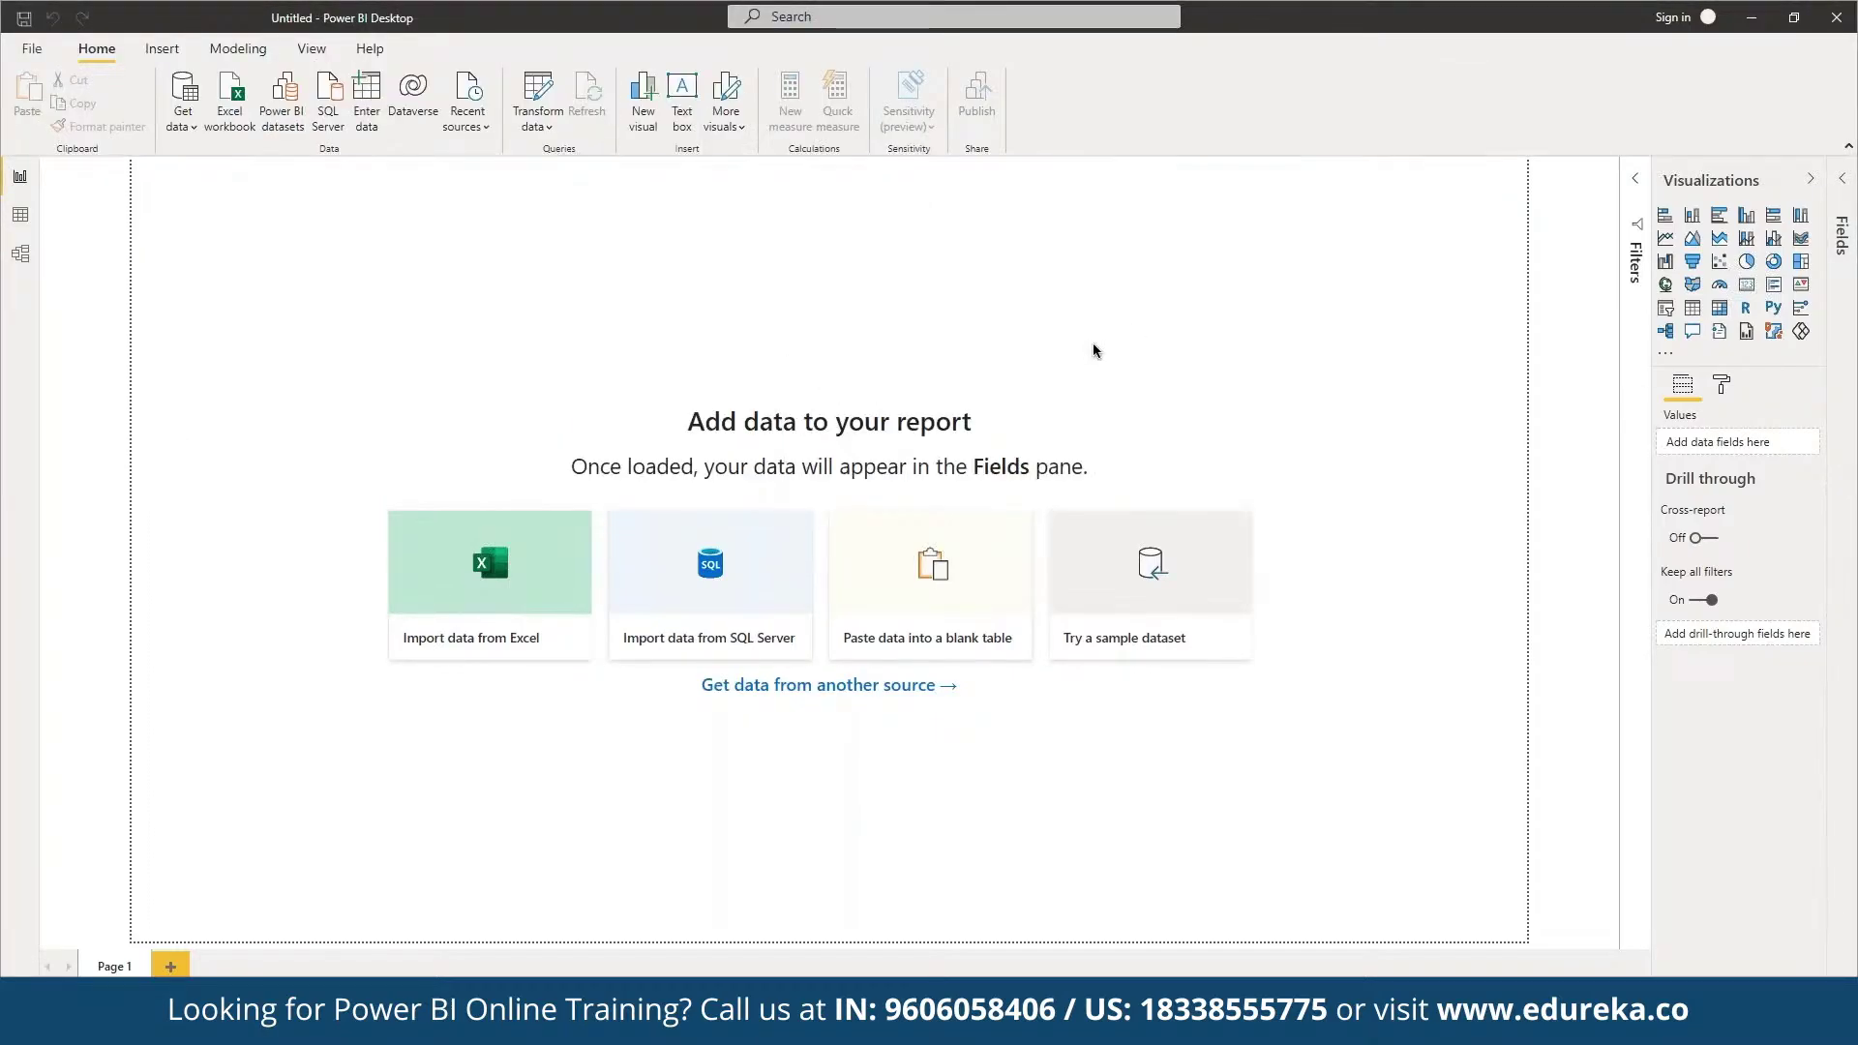
click(571, 326)
Step: Check the financials table in the Financial Sample.xlsx Navigator and load it
click(562, 324)
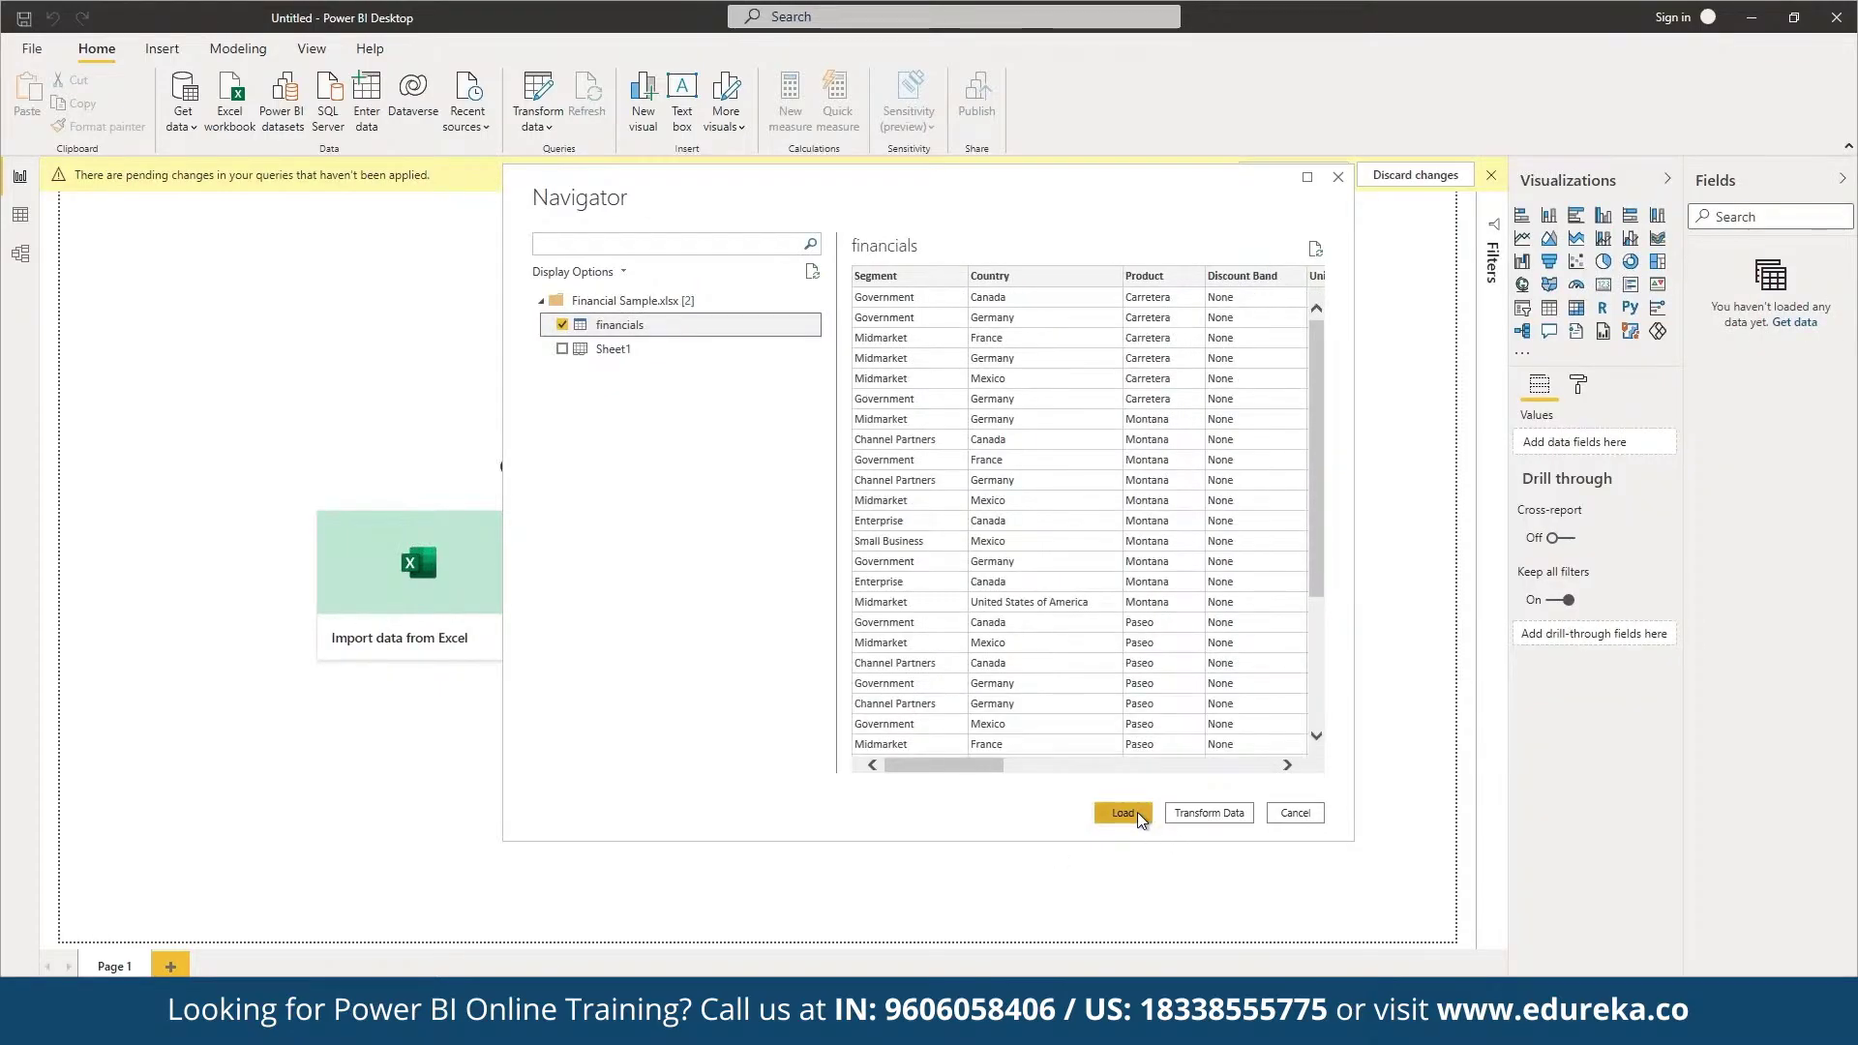
click(1122, 812)
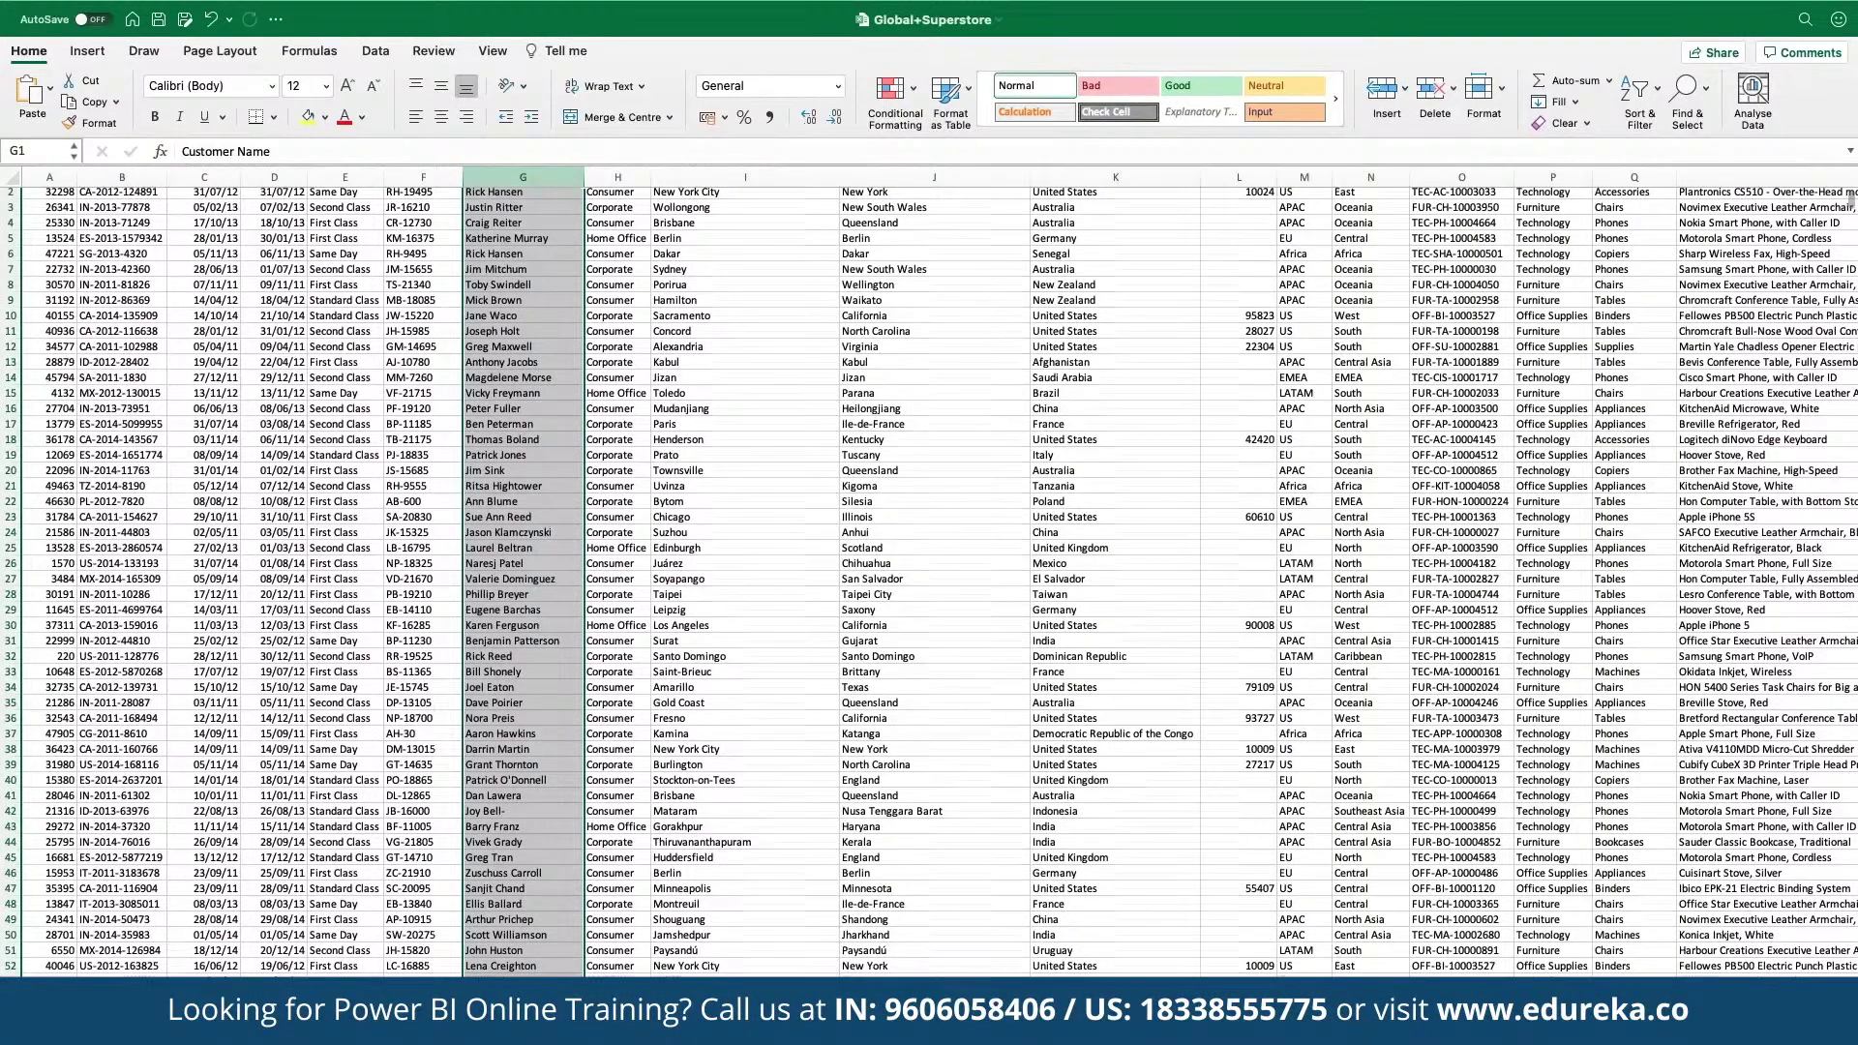
scroll(1796, 404, down, 2)
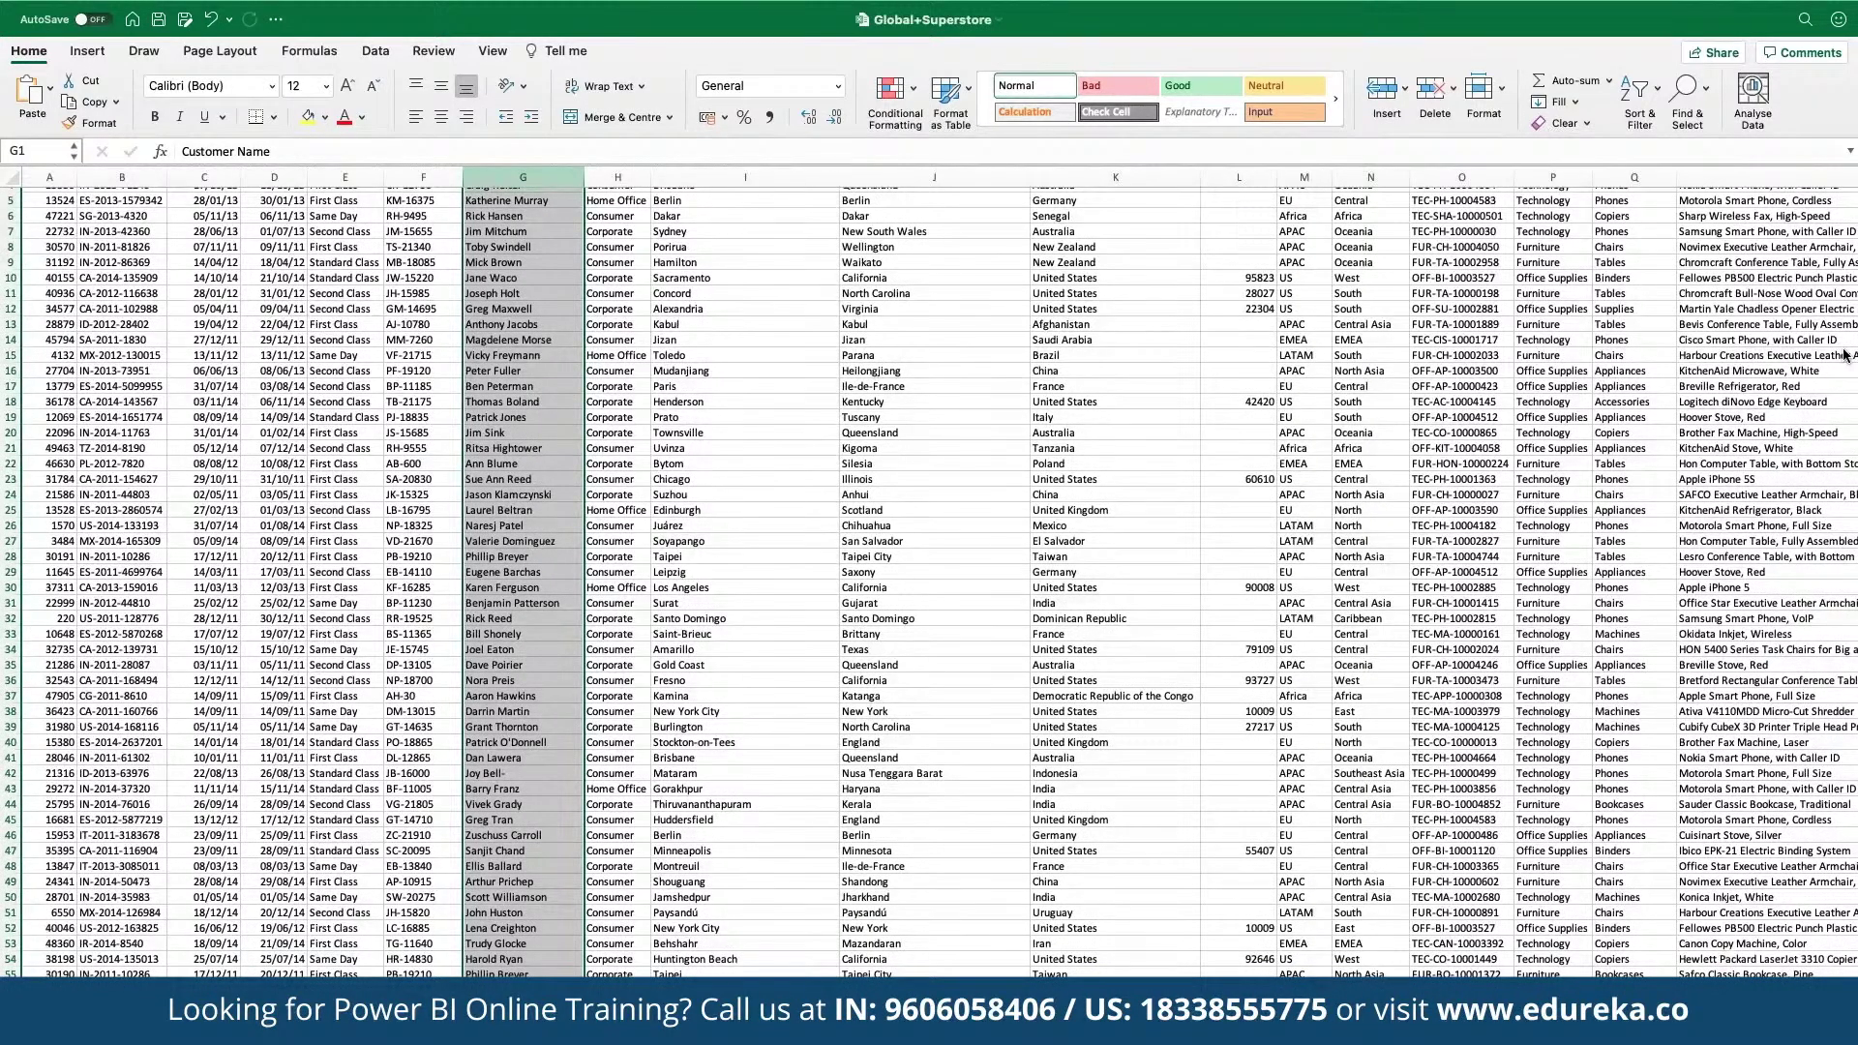
key(ctrl+Page_Down)
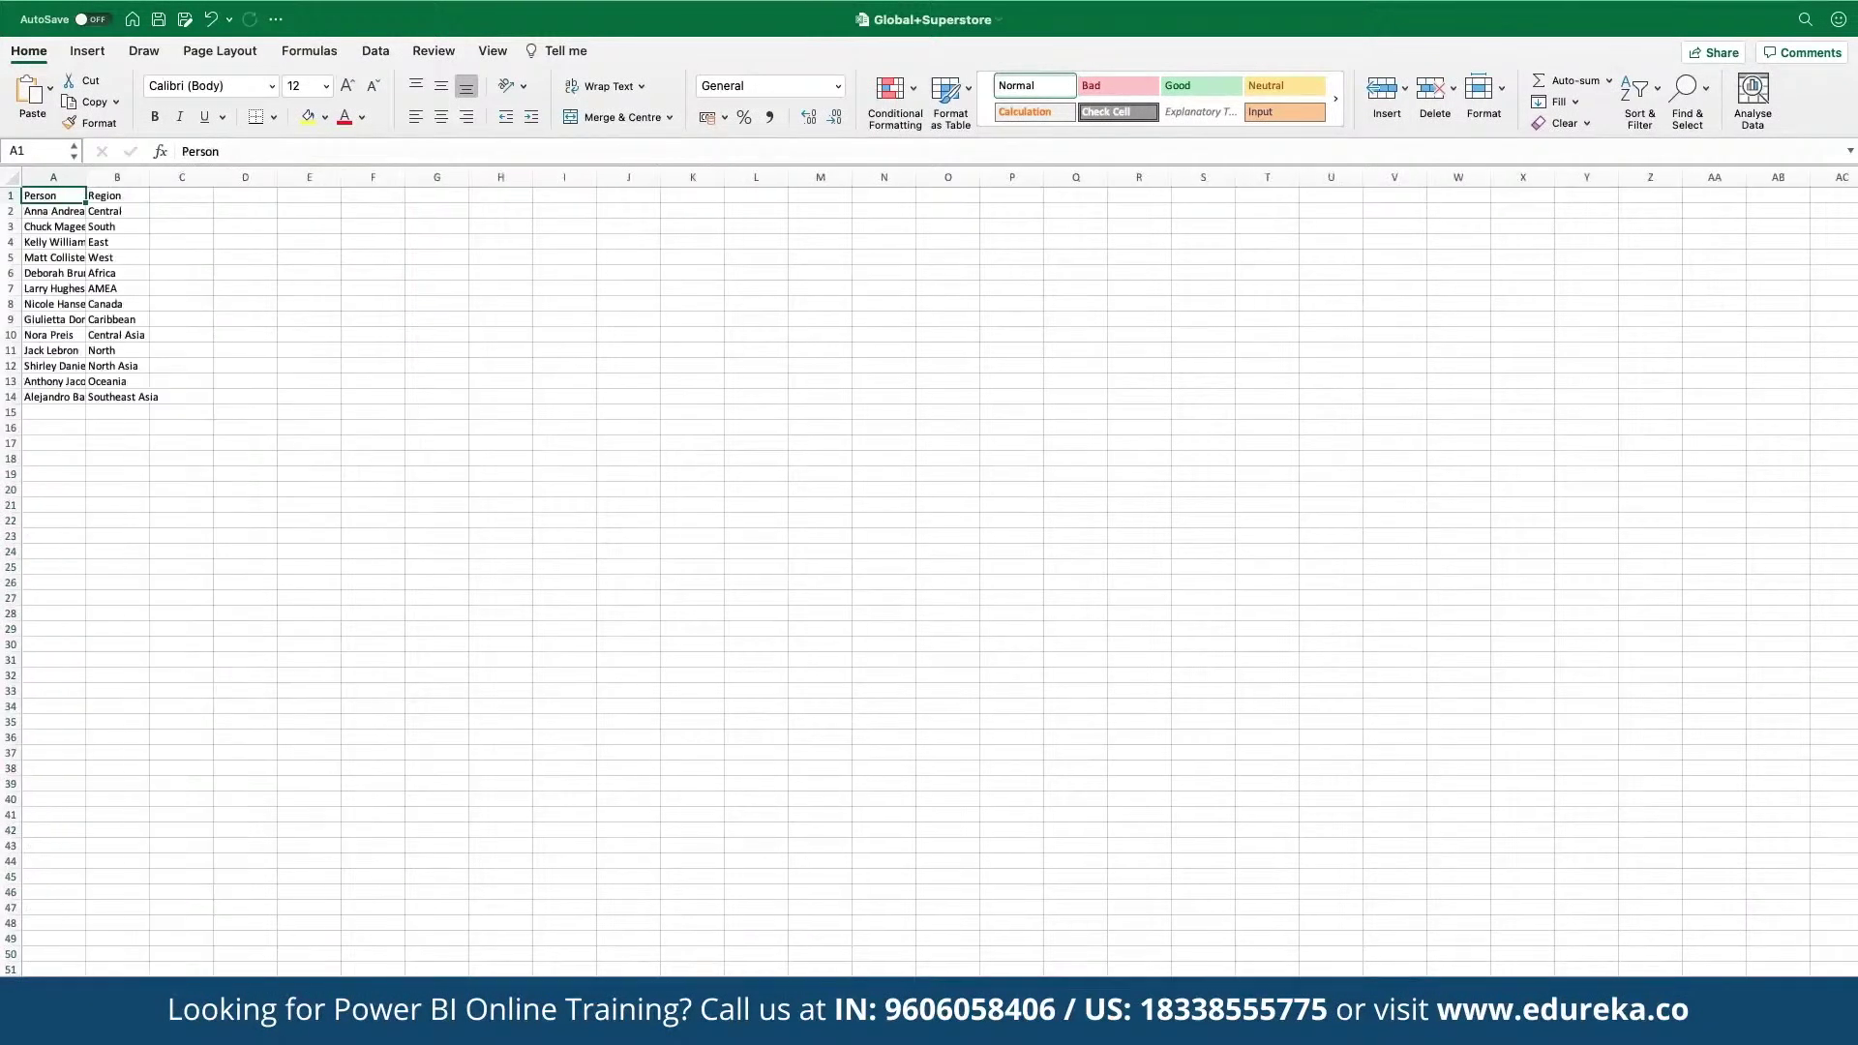
key(ctrl+Page_Up)
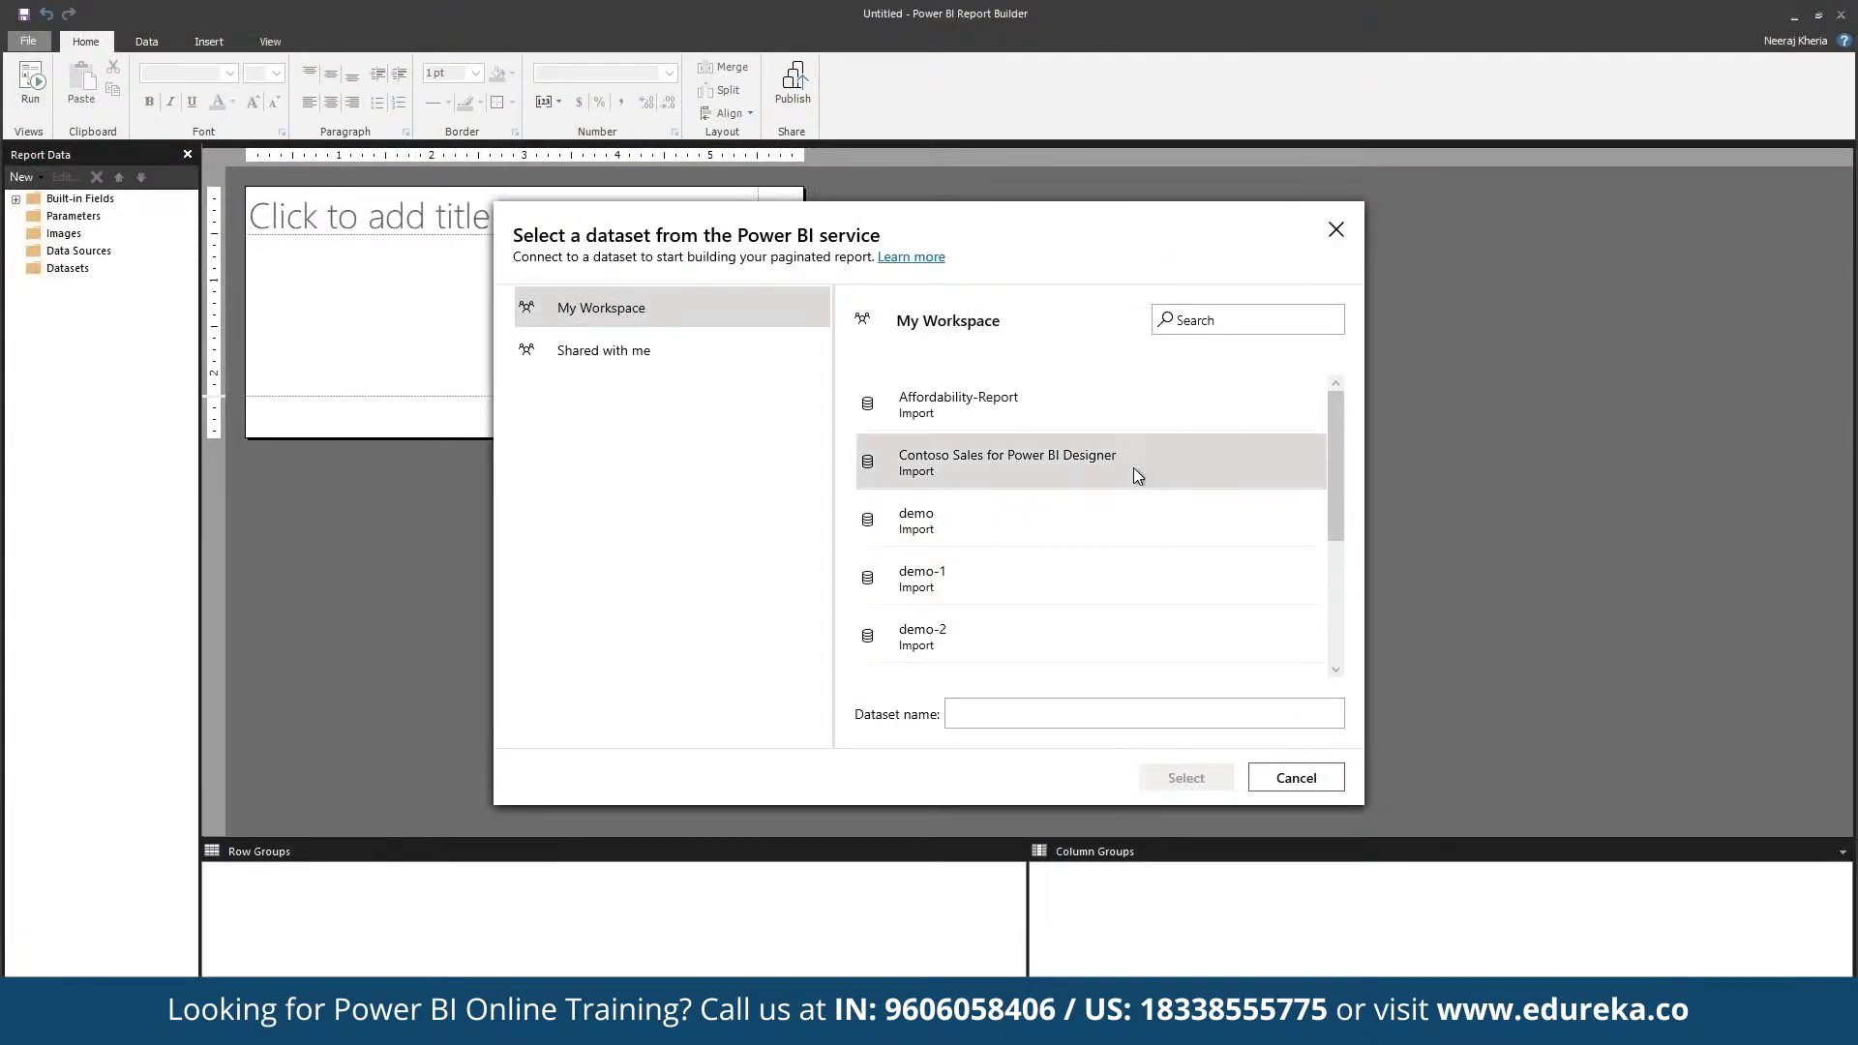
Step: Use the Contoso Sales for Power BI Designer dataset as the new chart's data source
click(1134, 467)
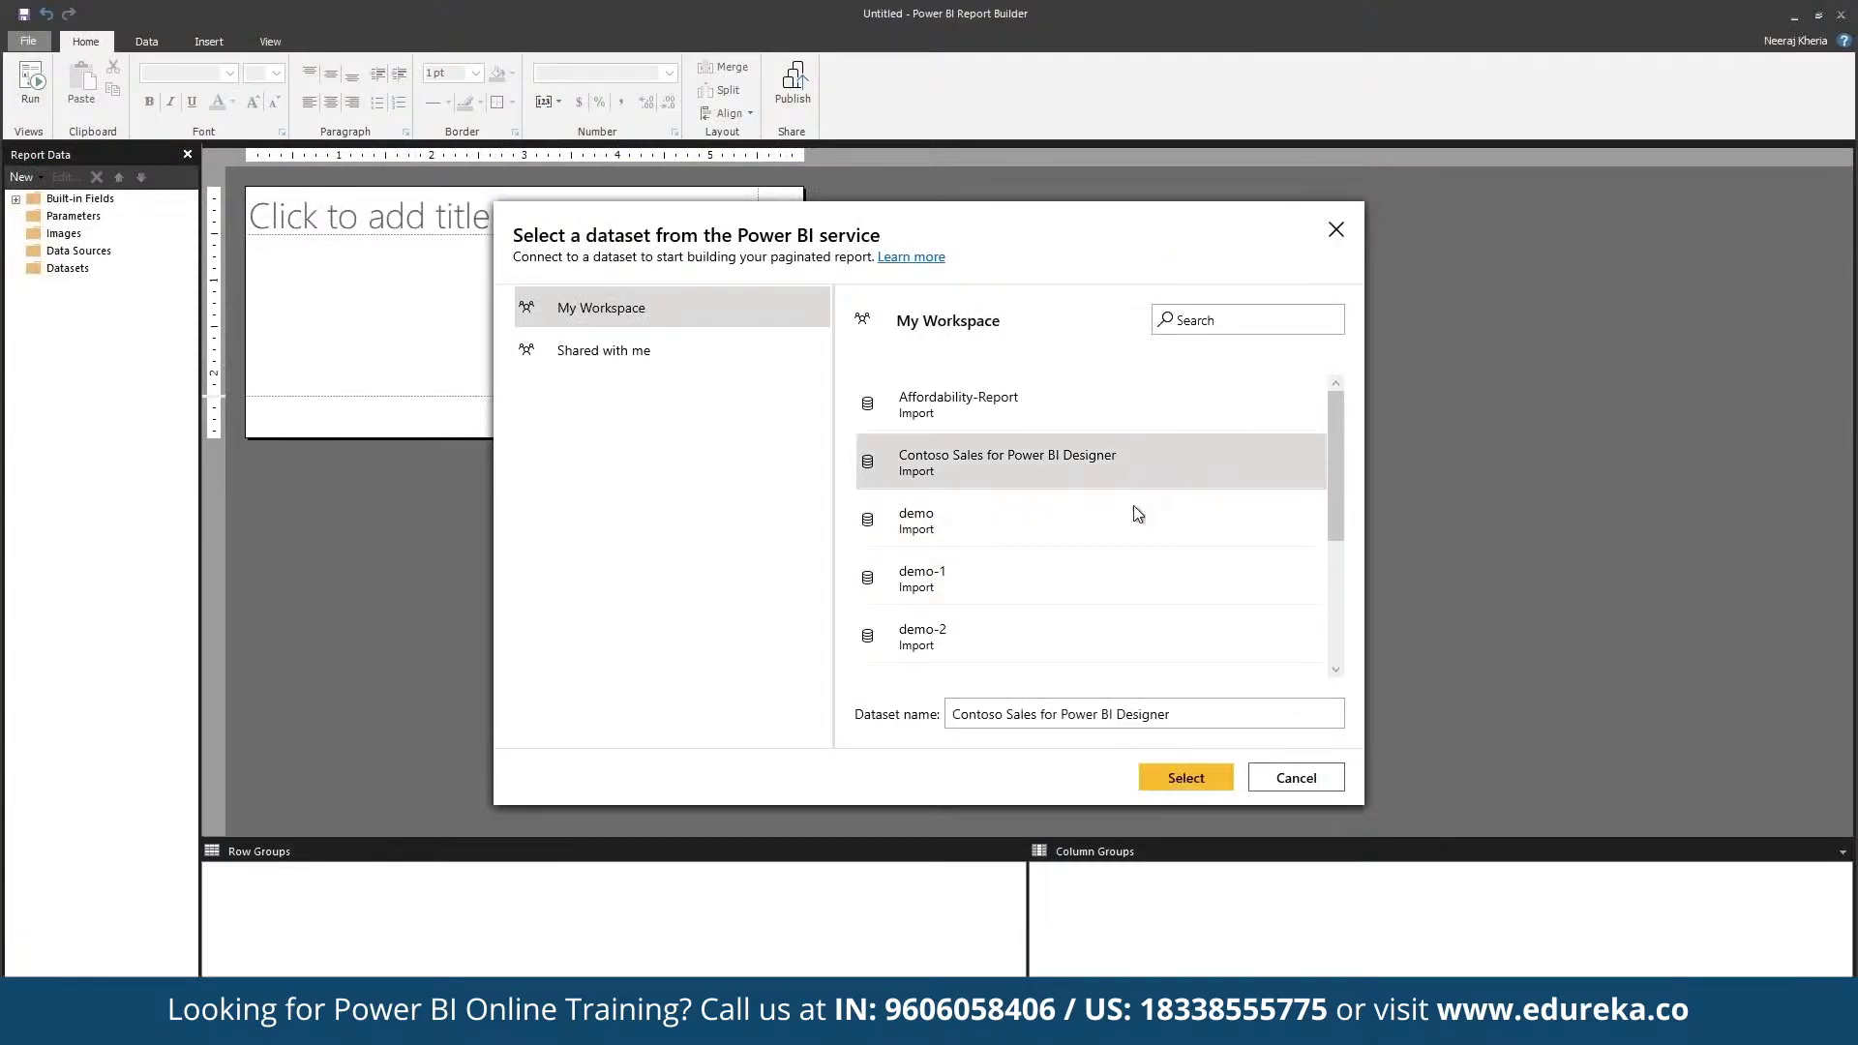
click(1160, 769)
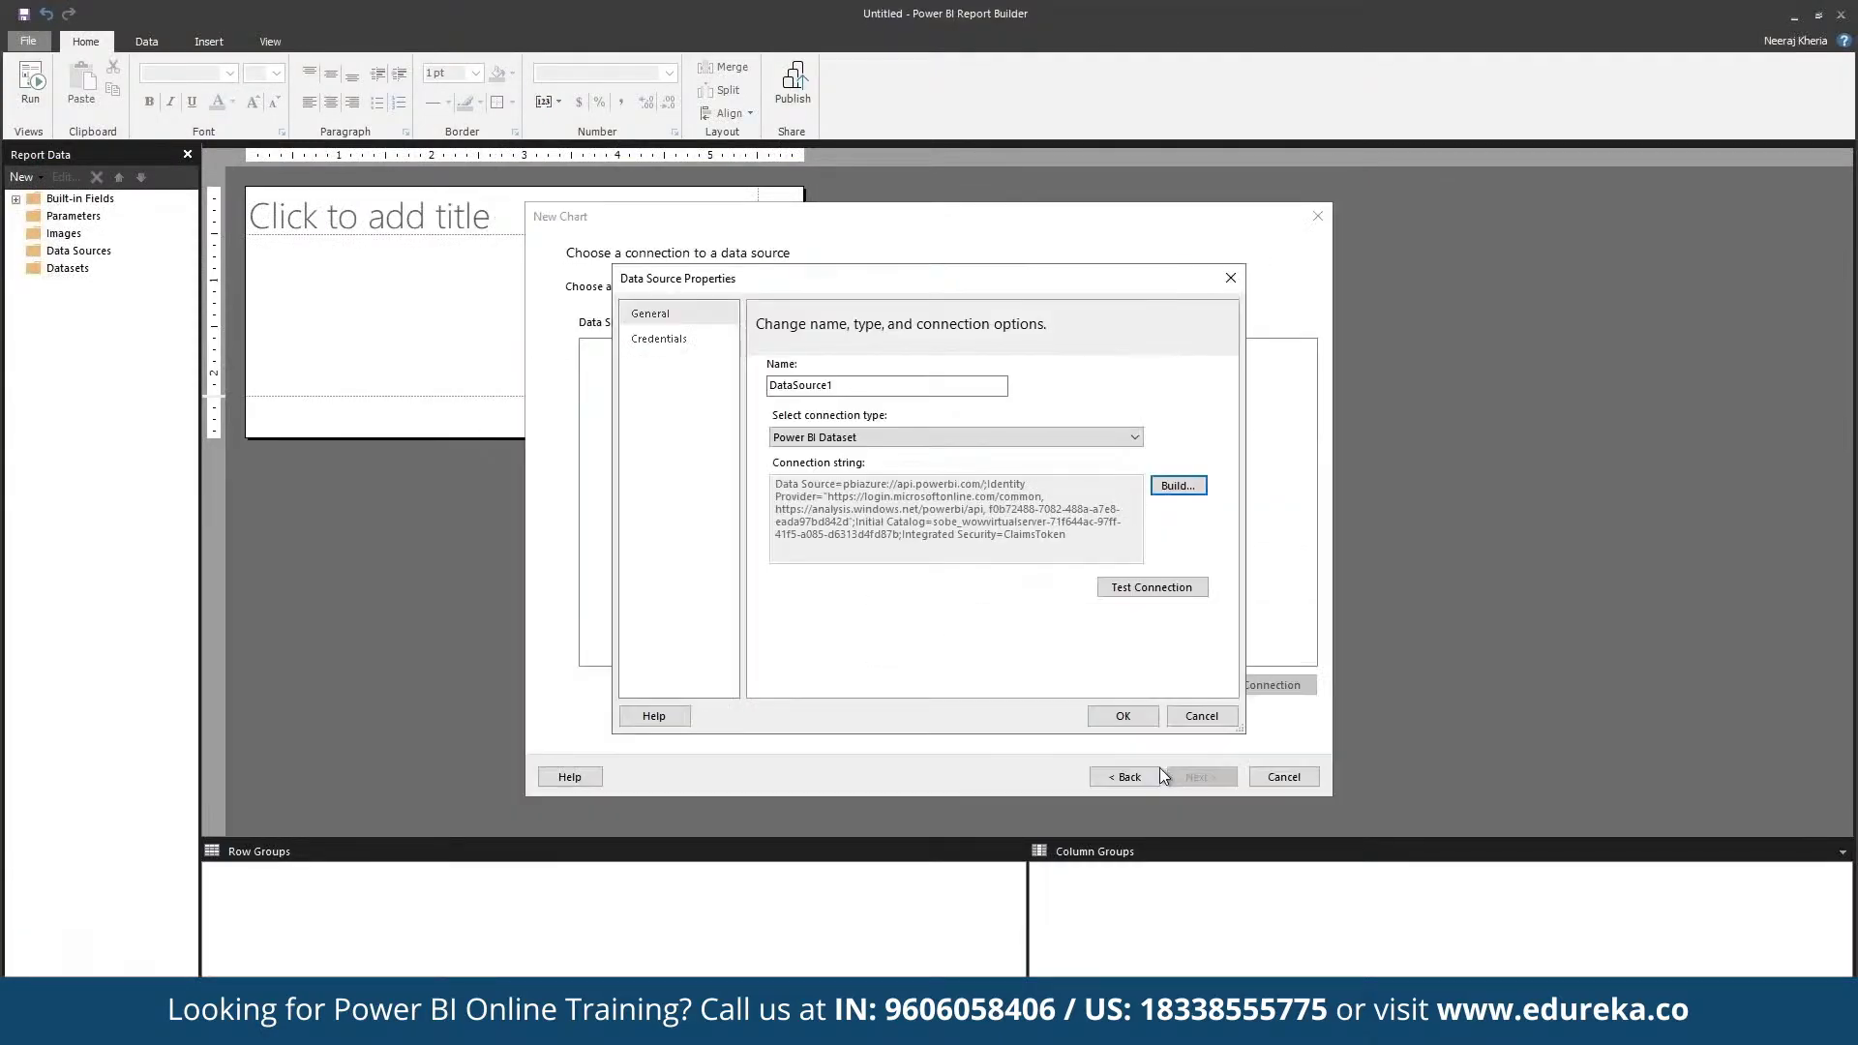
click(1123, 715)
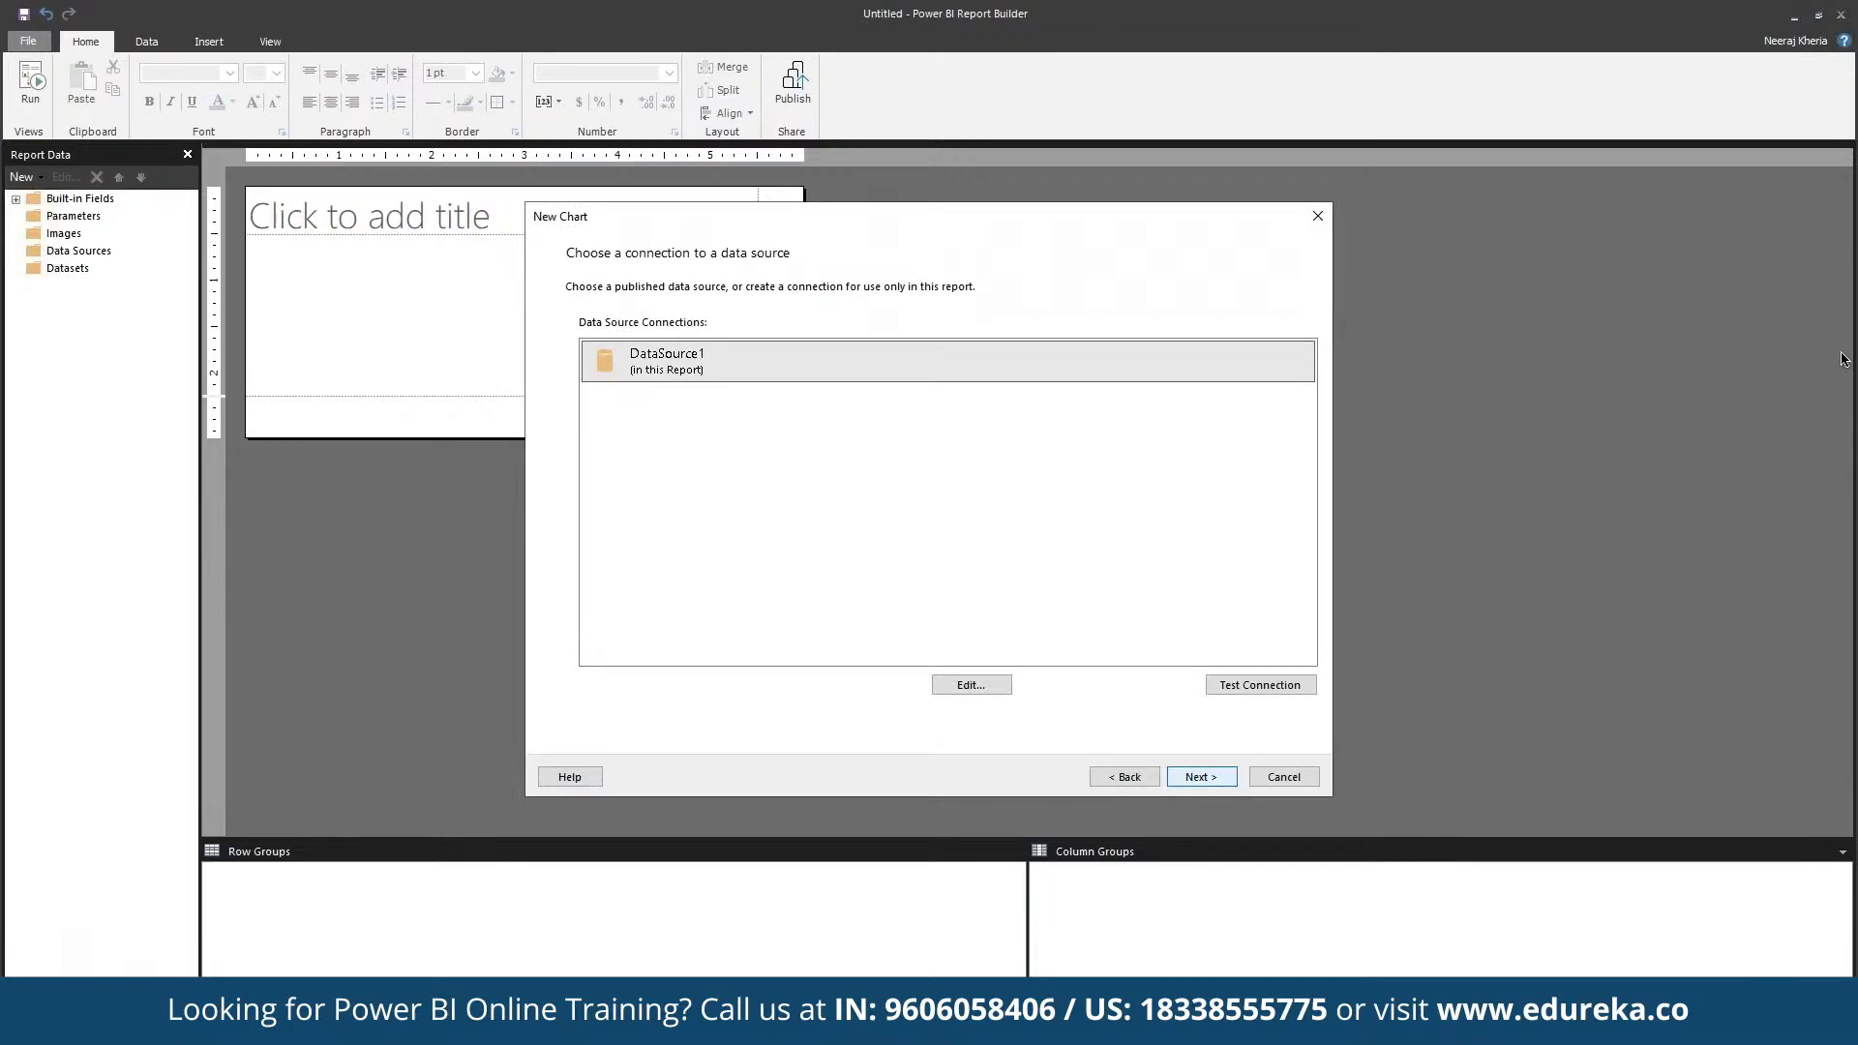
click(1201, 776)
Step: Add DayOfMonth, ChannelName, BrandName and ProductCategory columns to the query designer
drag(644, 515, 968, 562)
drag(646, 562, 1012, 576)
drag(678, 577, 992, 561)
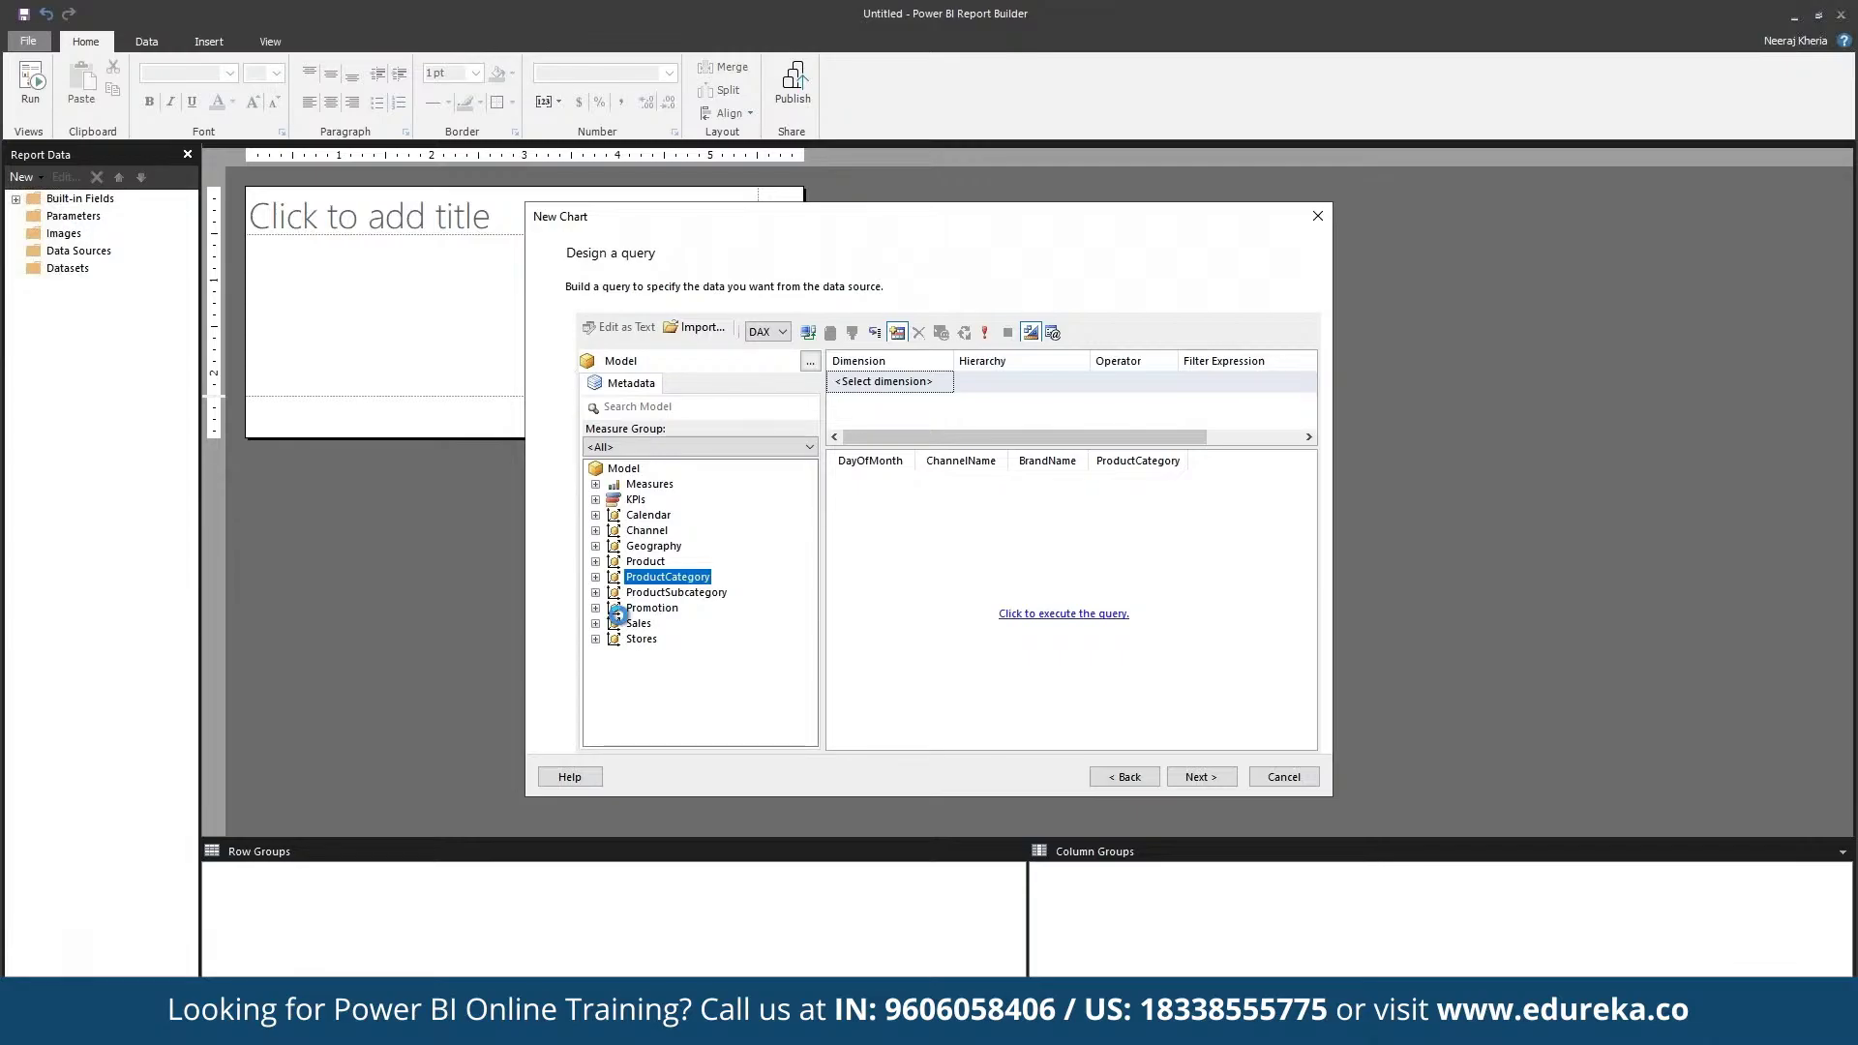
Step: Add the Sales measures SalesQuantity, TotalCost, UnitPrice and DiscountQuantity to the chart query
click(595, 639)
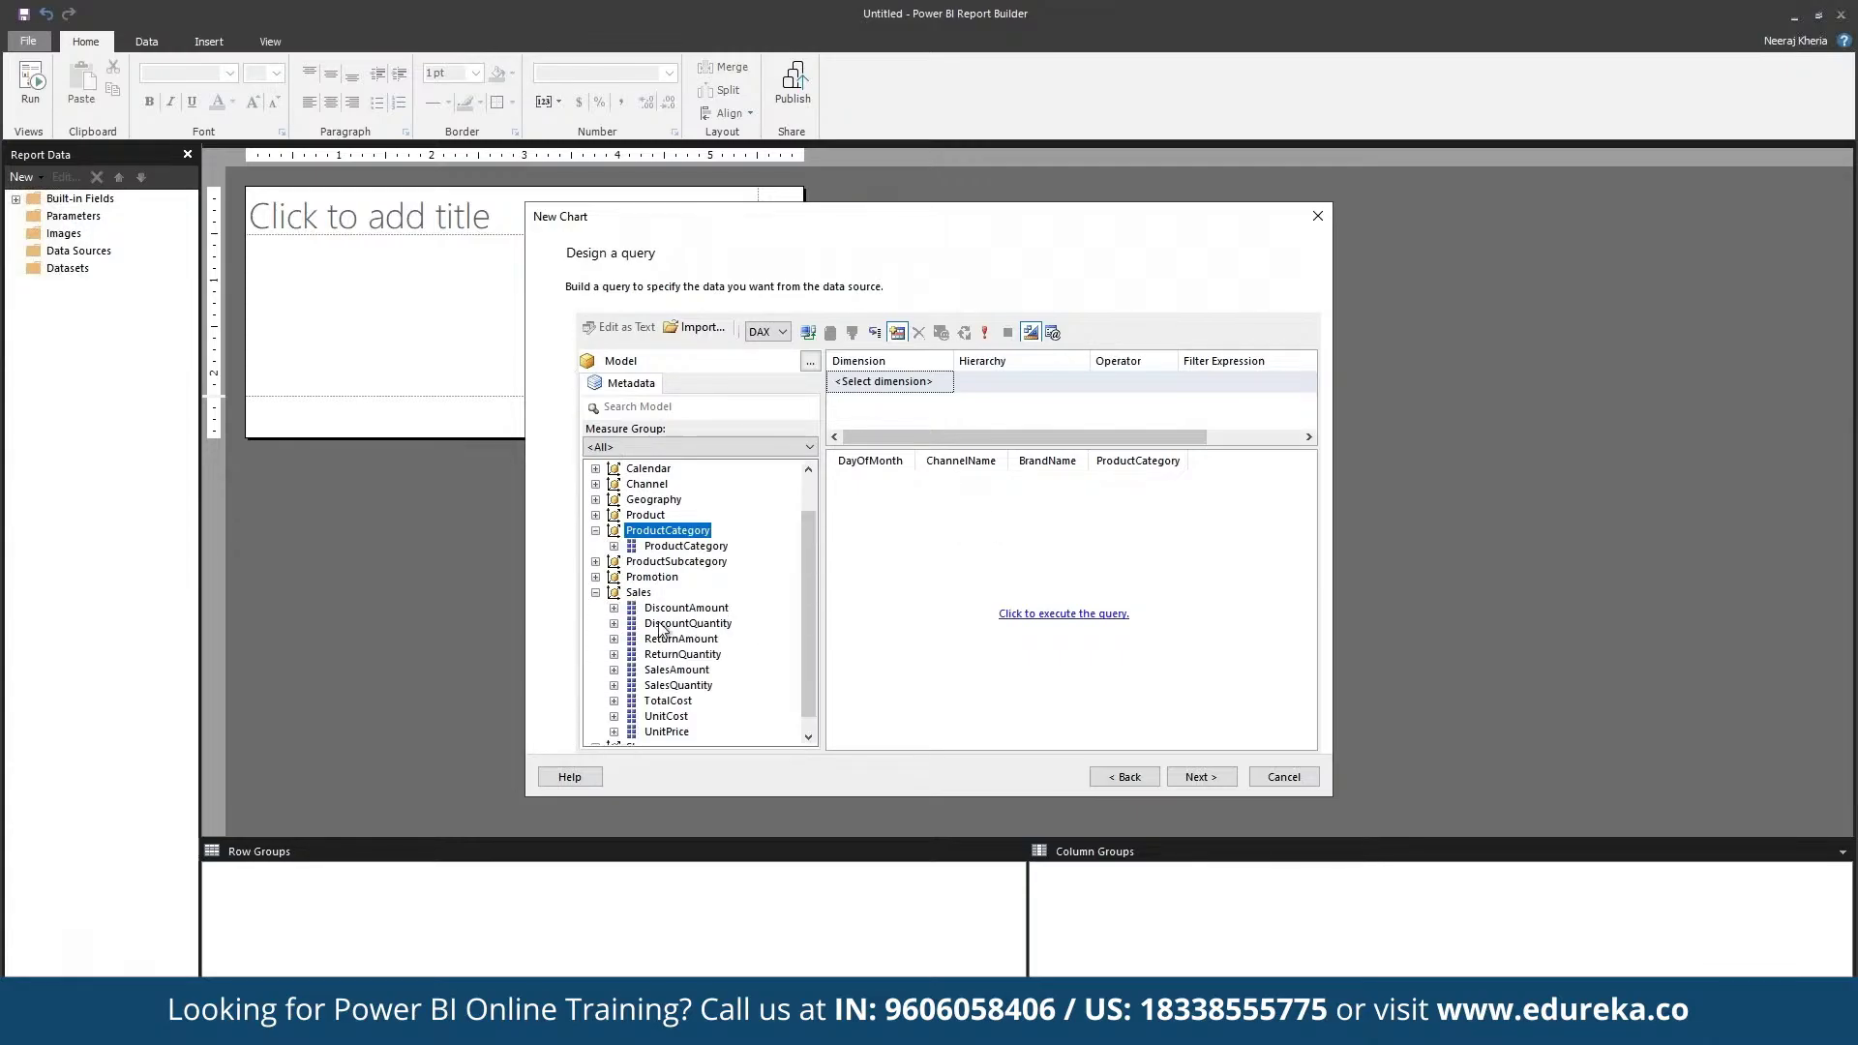
click(678, 686)
drag(977, 615, 1053, 611)
drag(683, 706, 927, 683)
drag(681, 732, 931, 682)
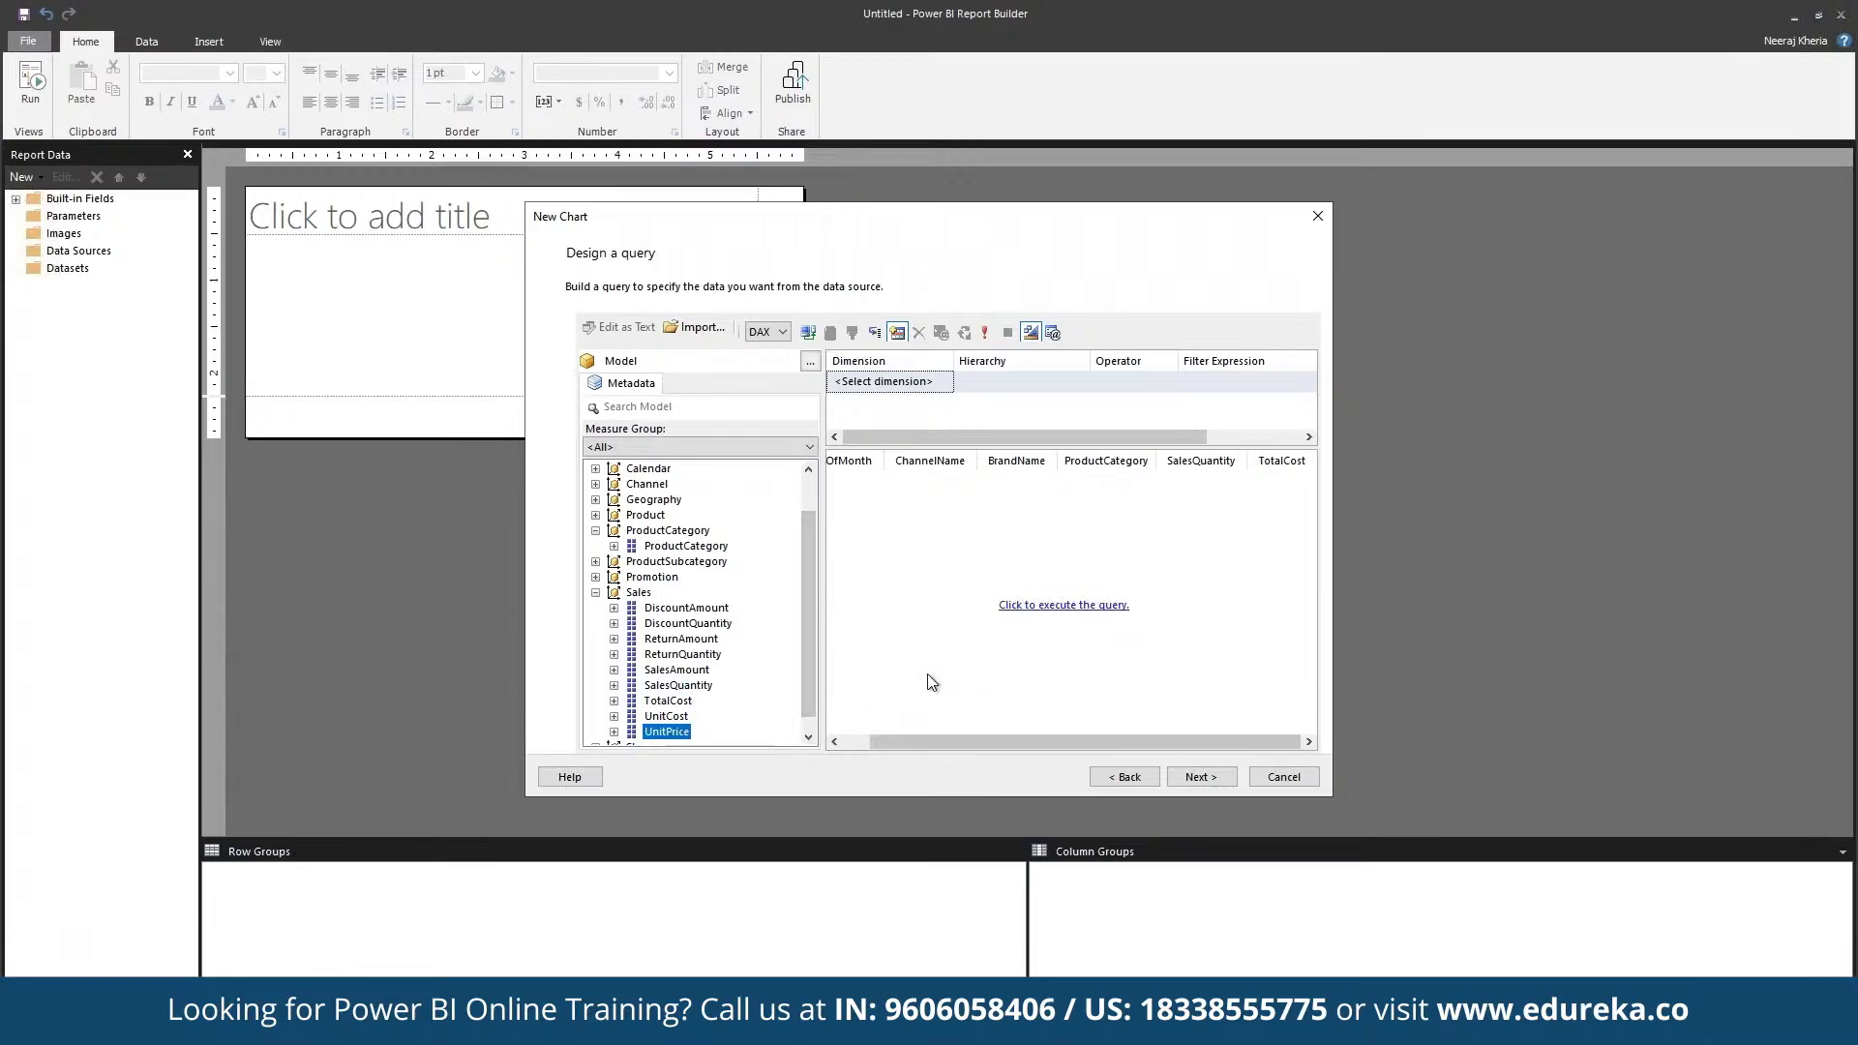
click(684, 626)
drag(683, 636, 968, 610)
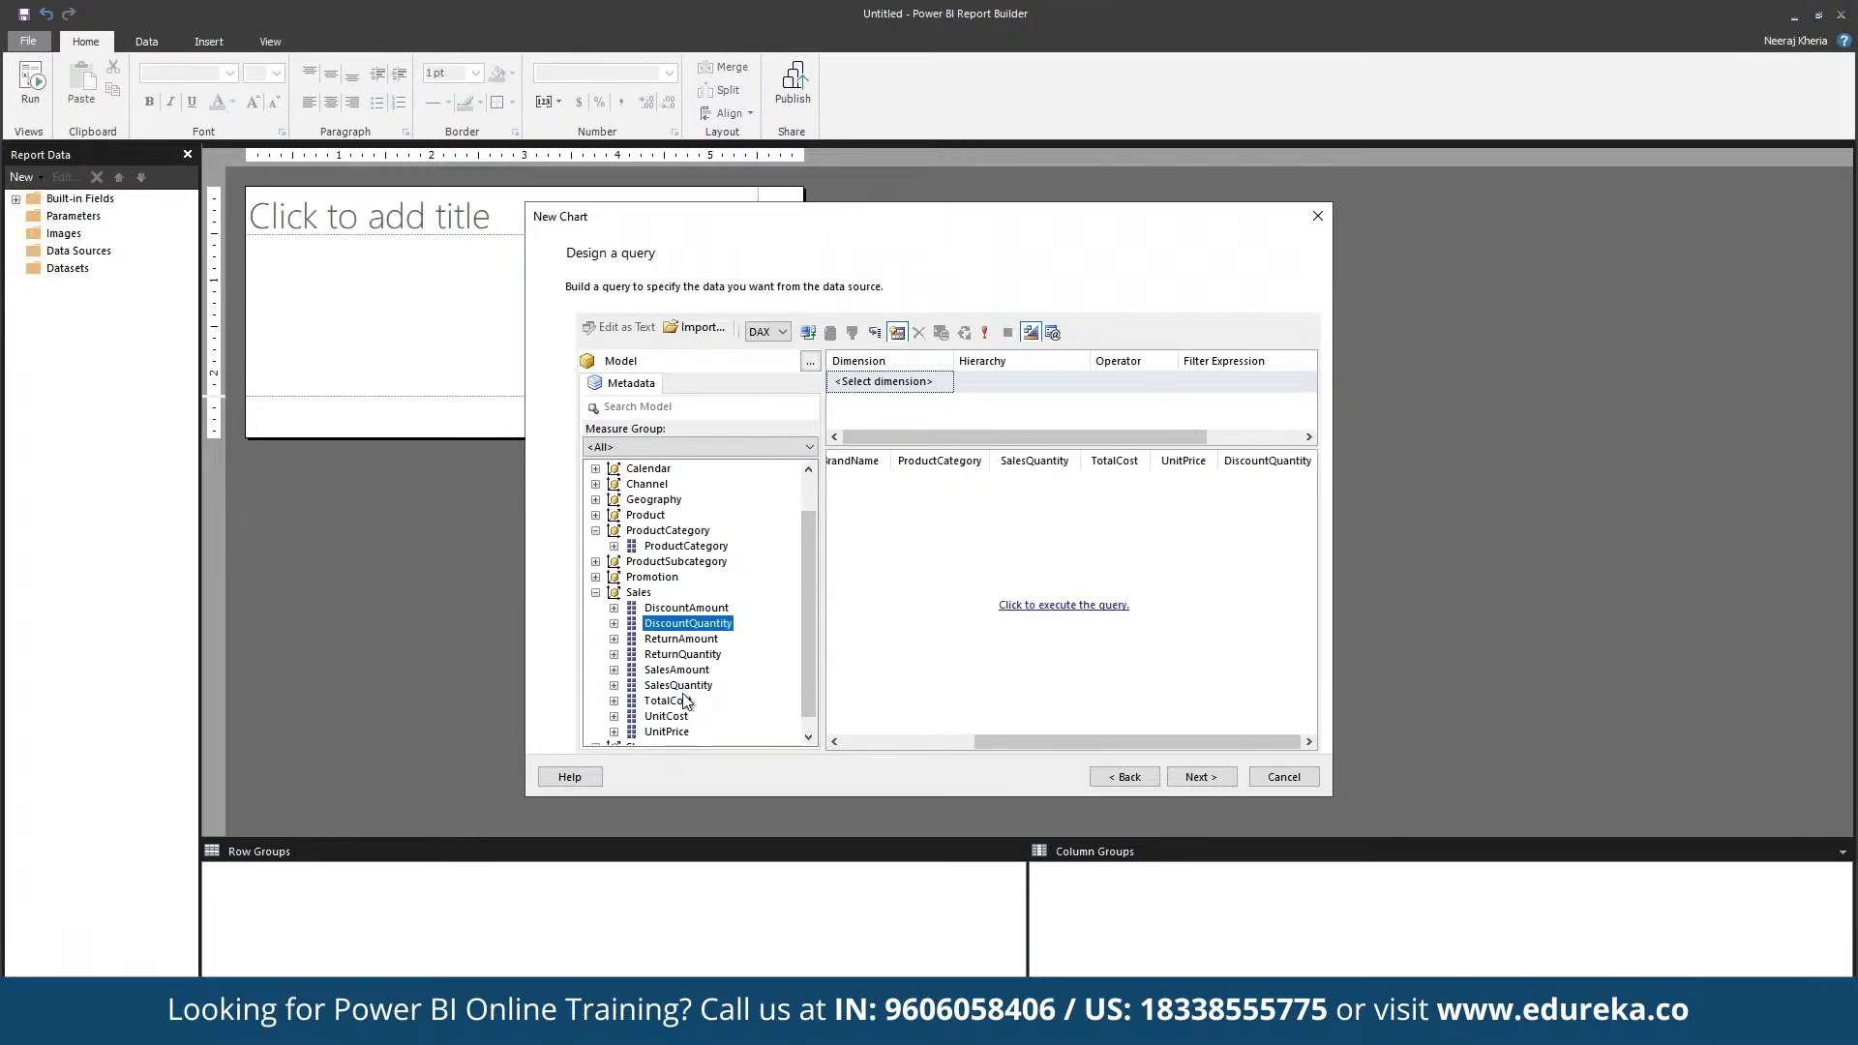
click(1212, 778)
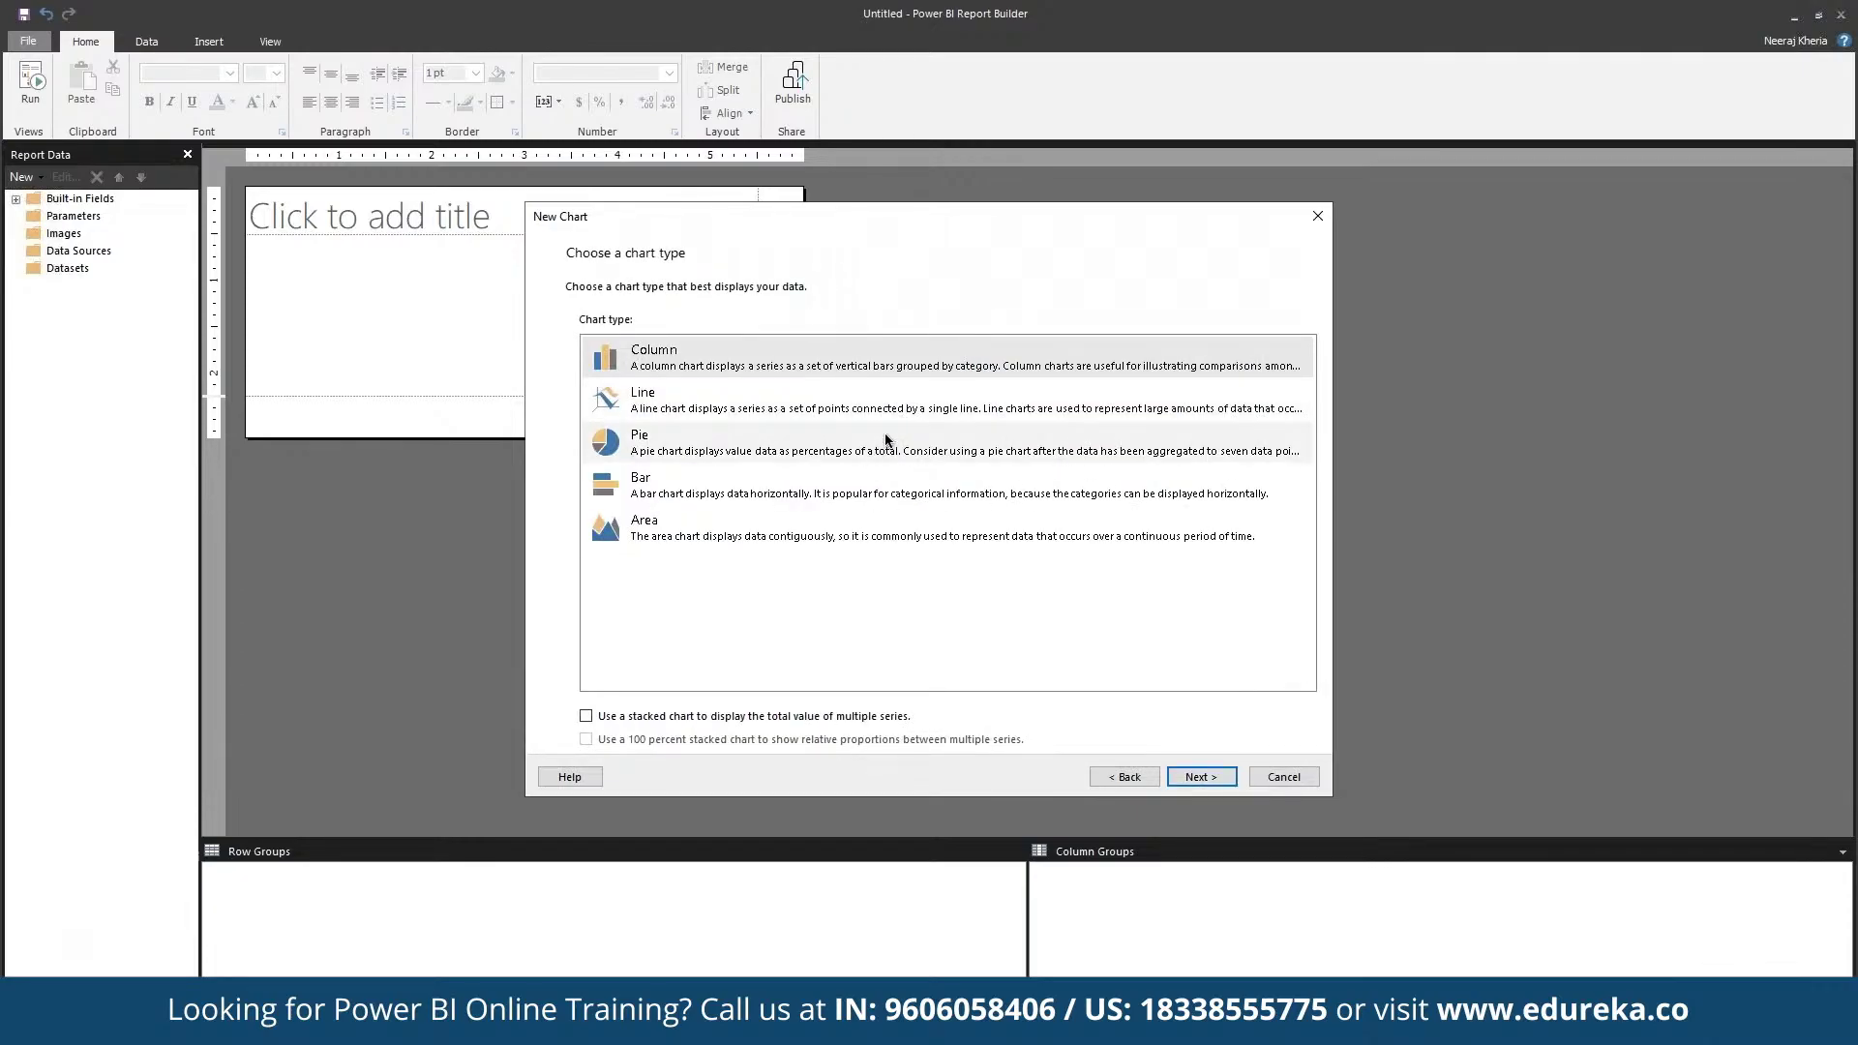
Step: Choose the Line chart type, placing DayOfMonth in Series and SalesQuantity in Values
click(924, 410)
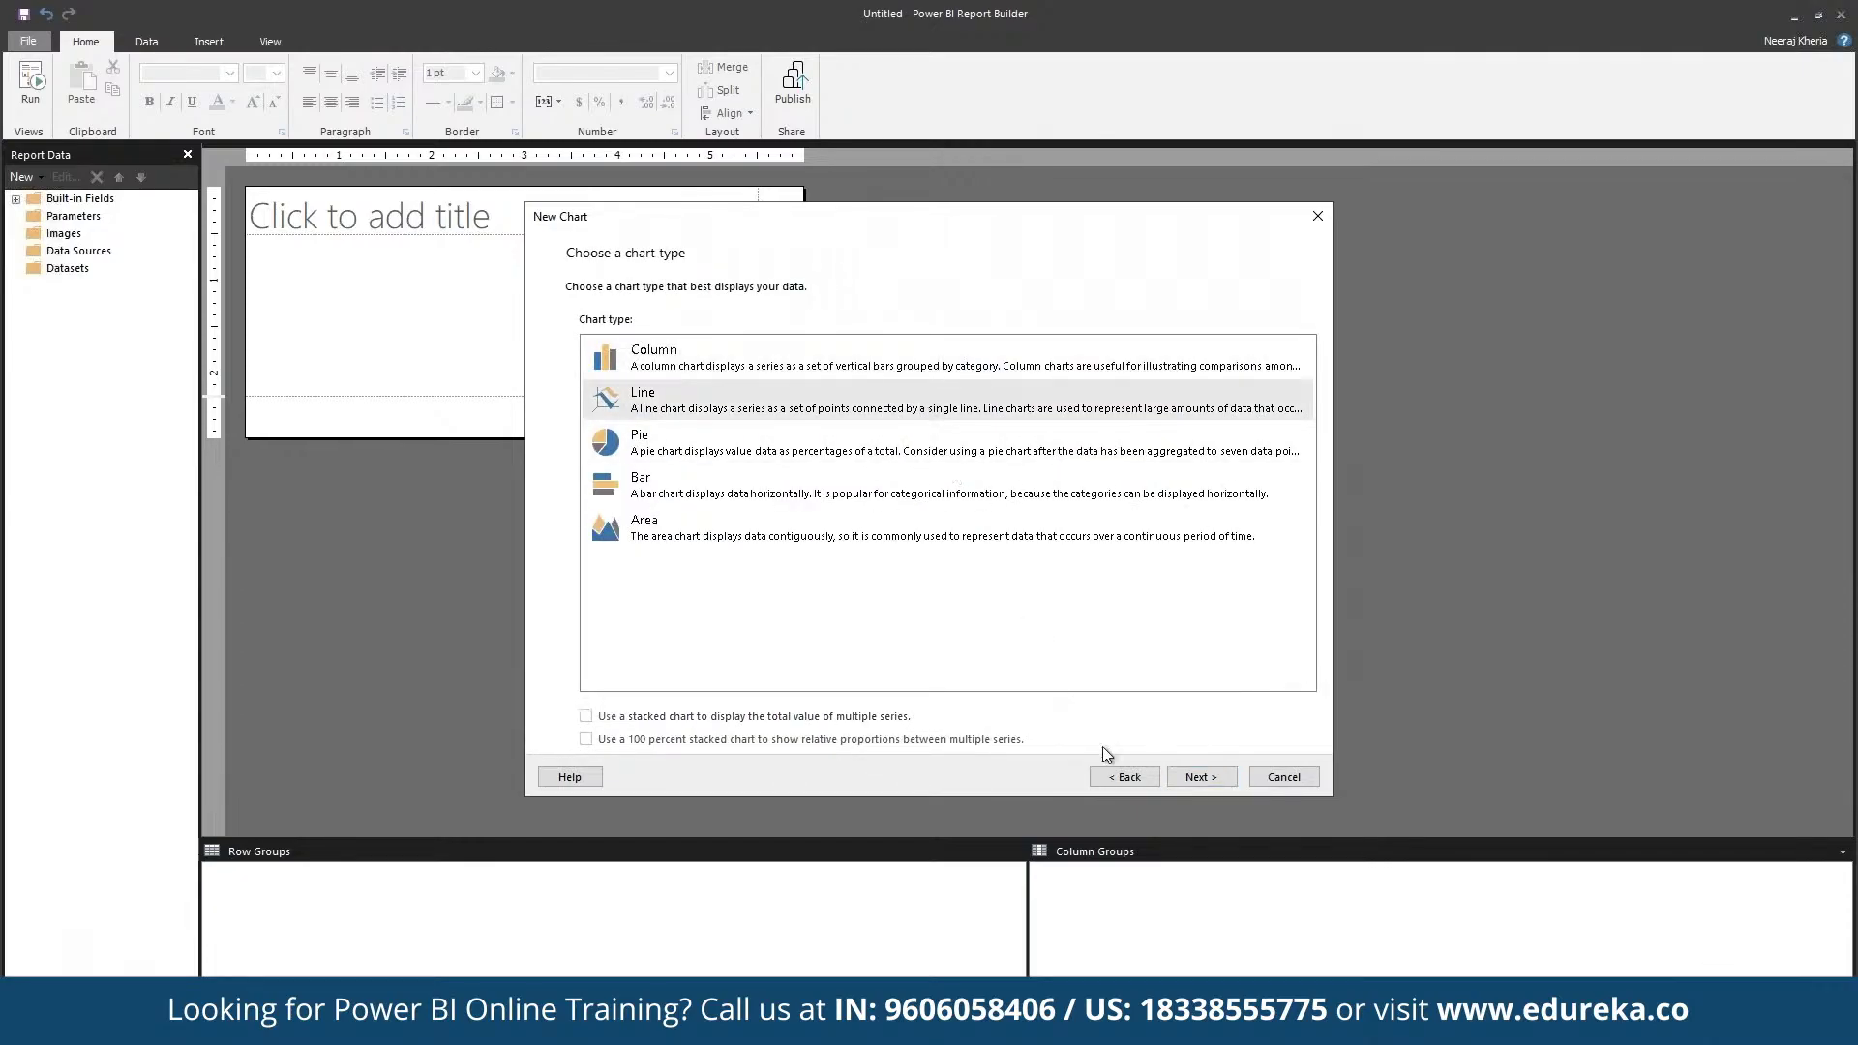
click(1200, 776)
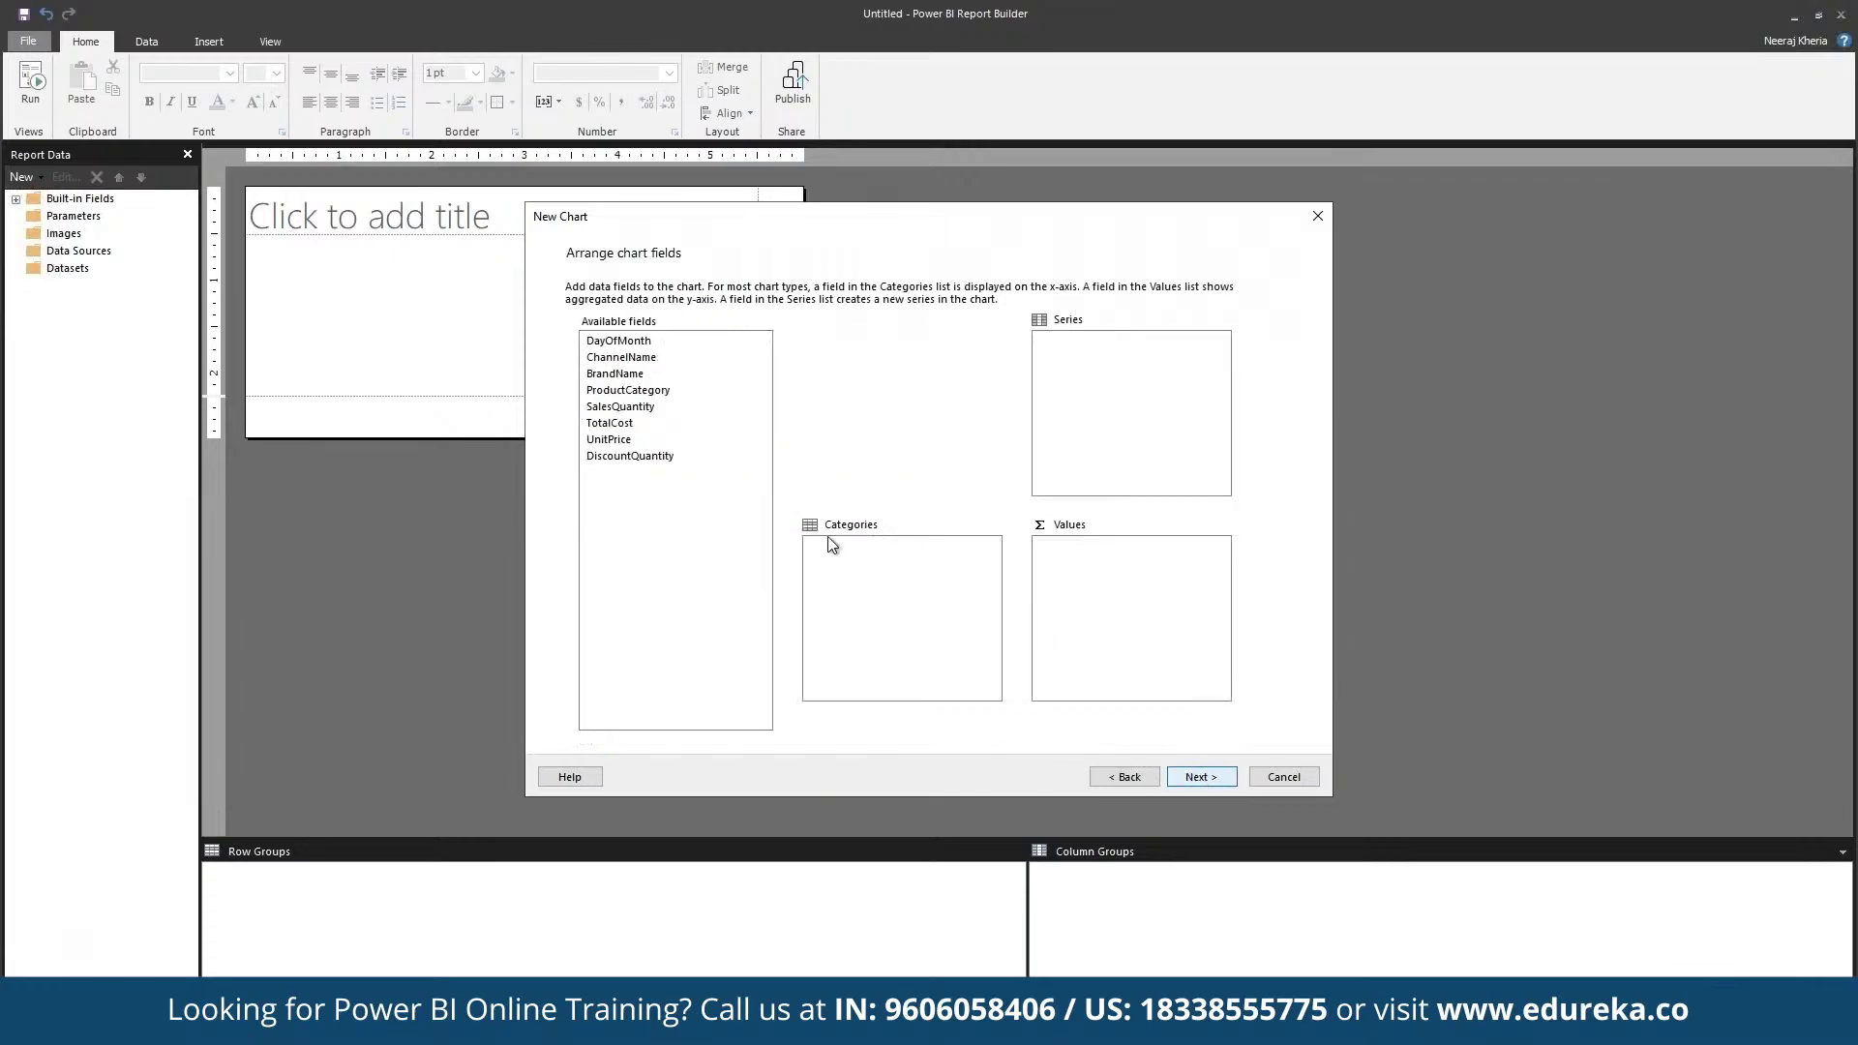
click(664, 345)
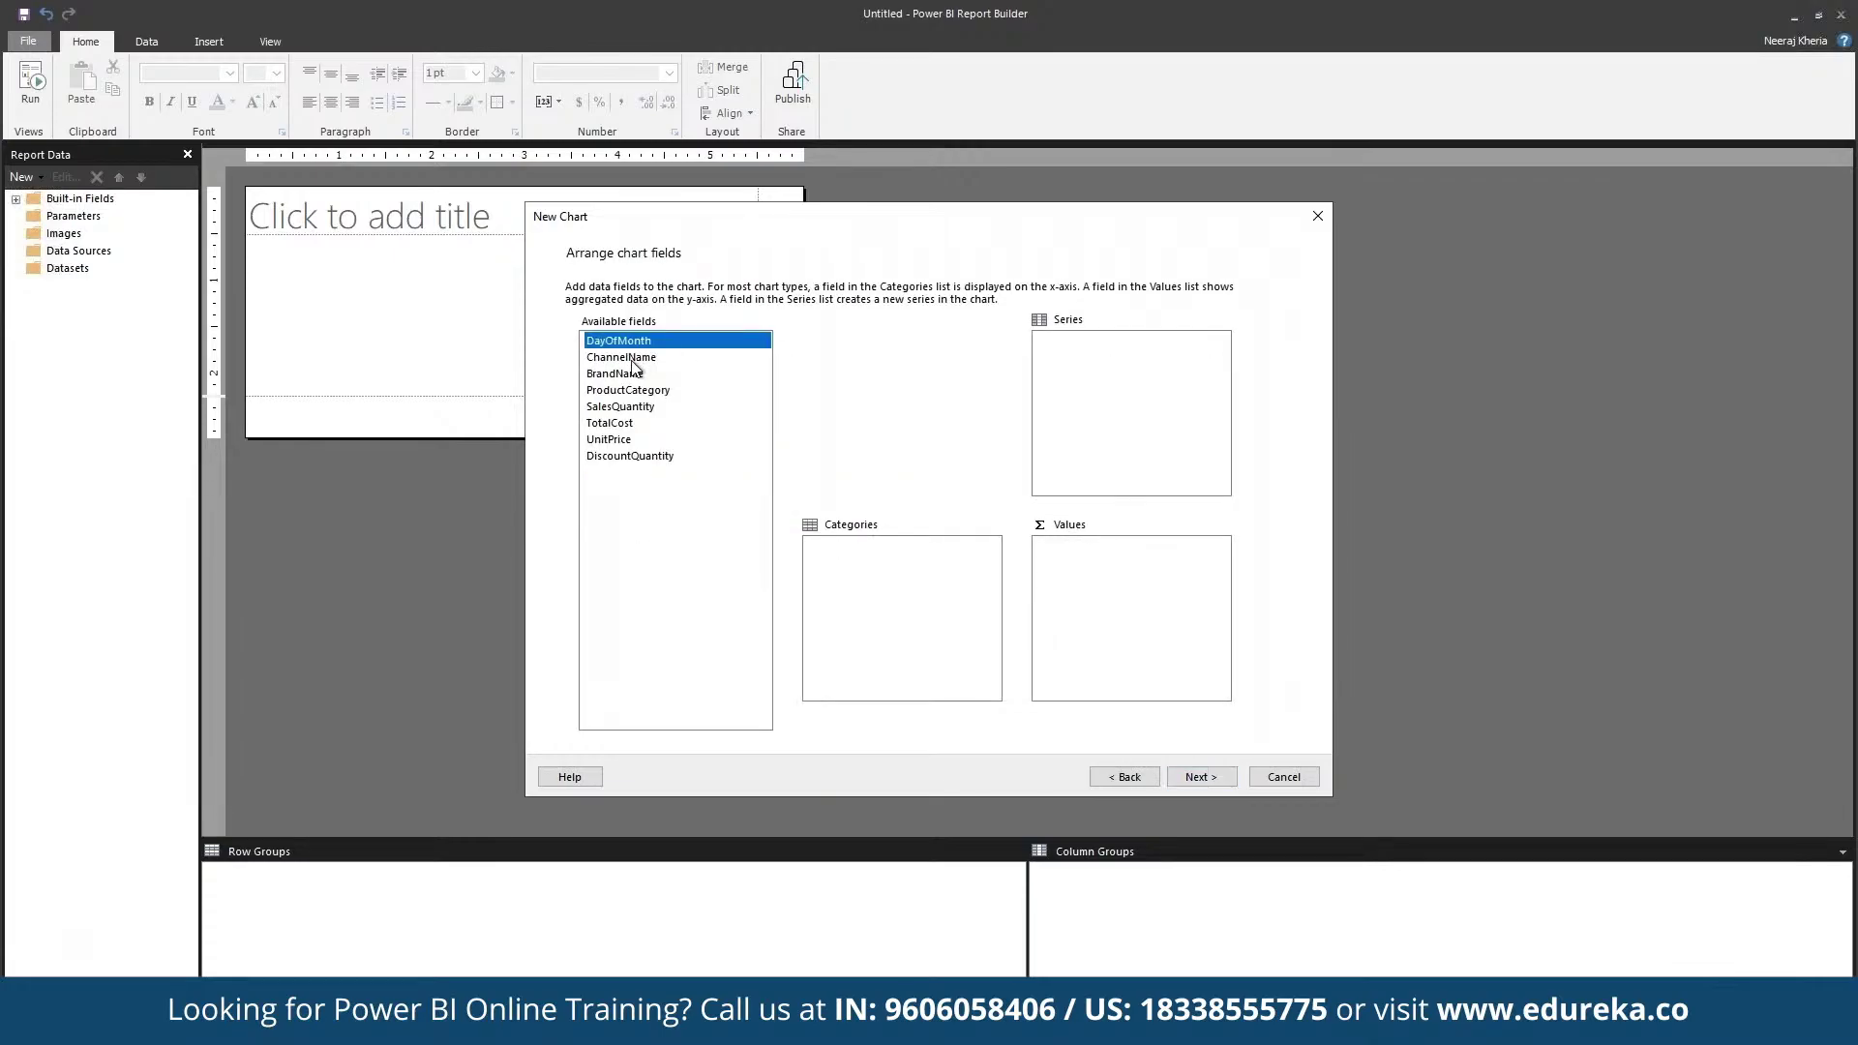
drag(648, 345, 1103, 387)
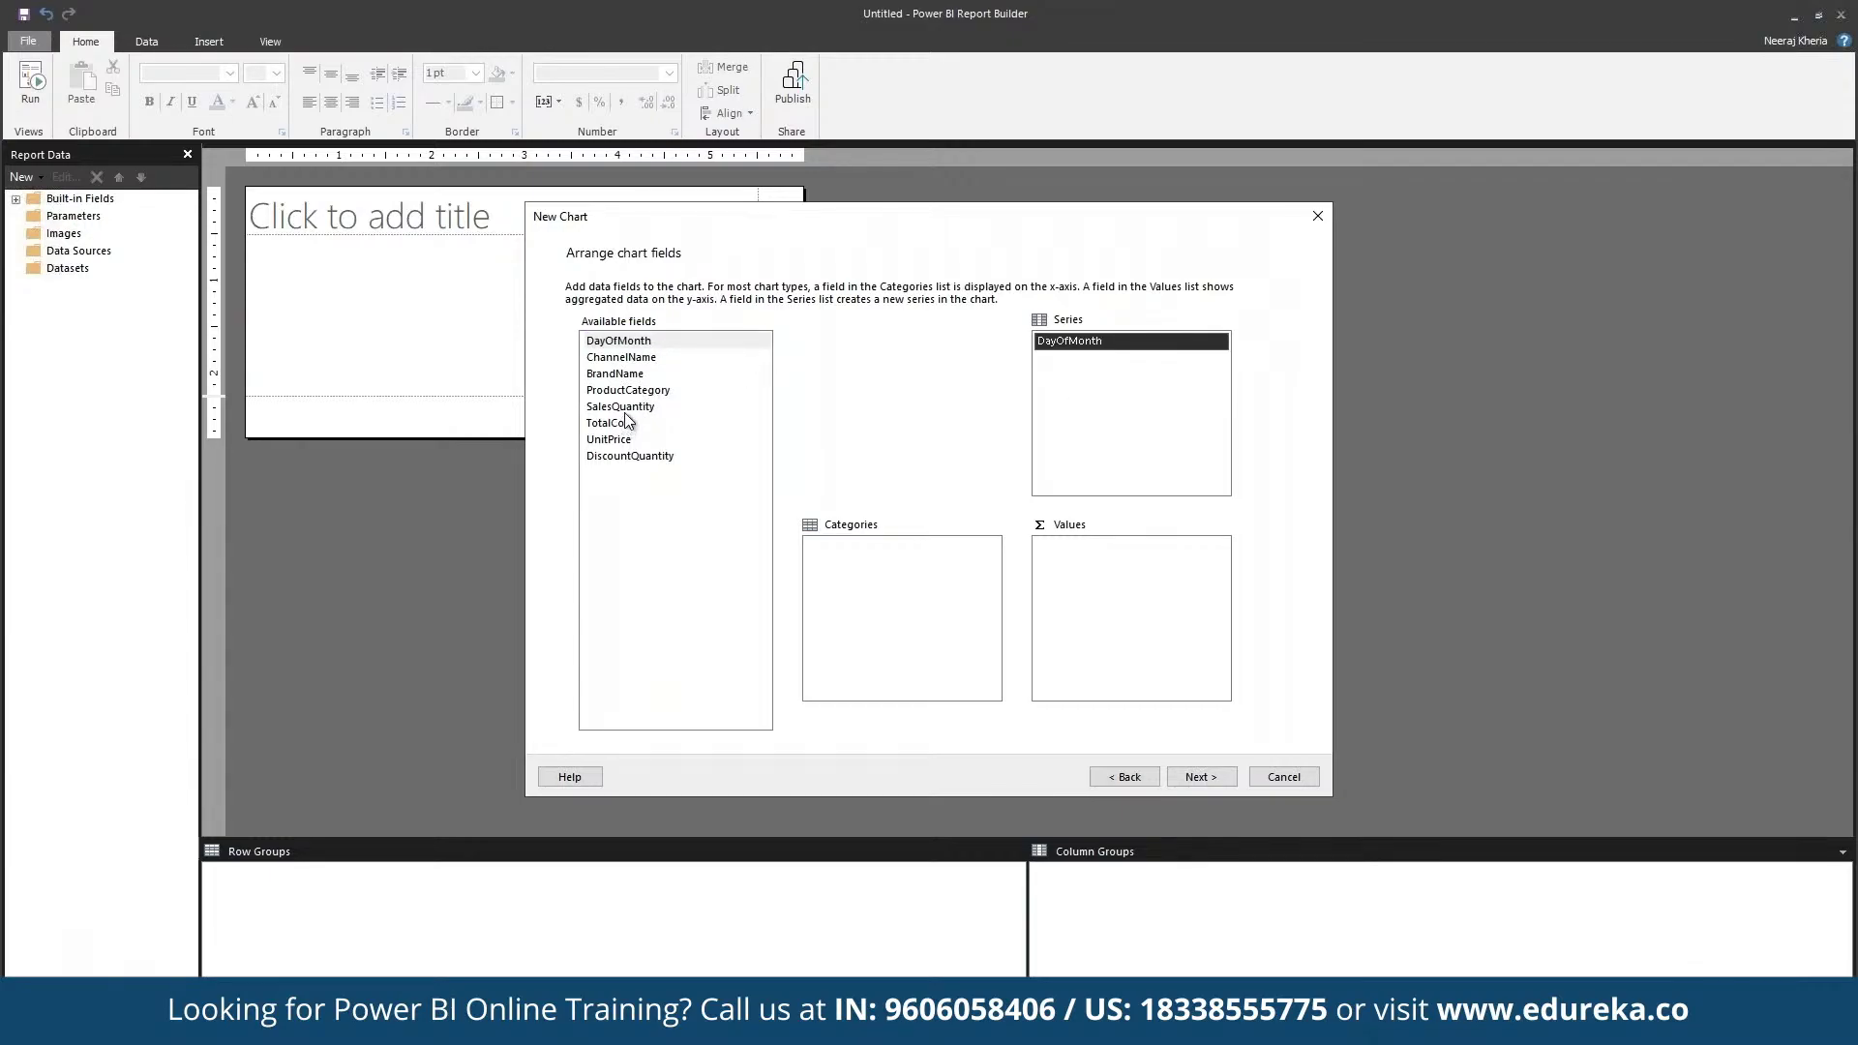
drag(703, 408, 1177, 635)
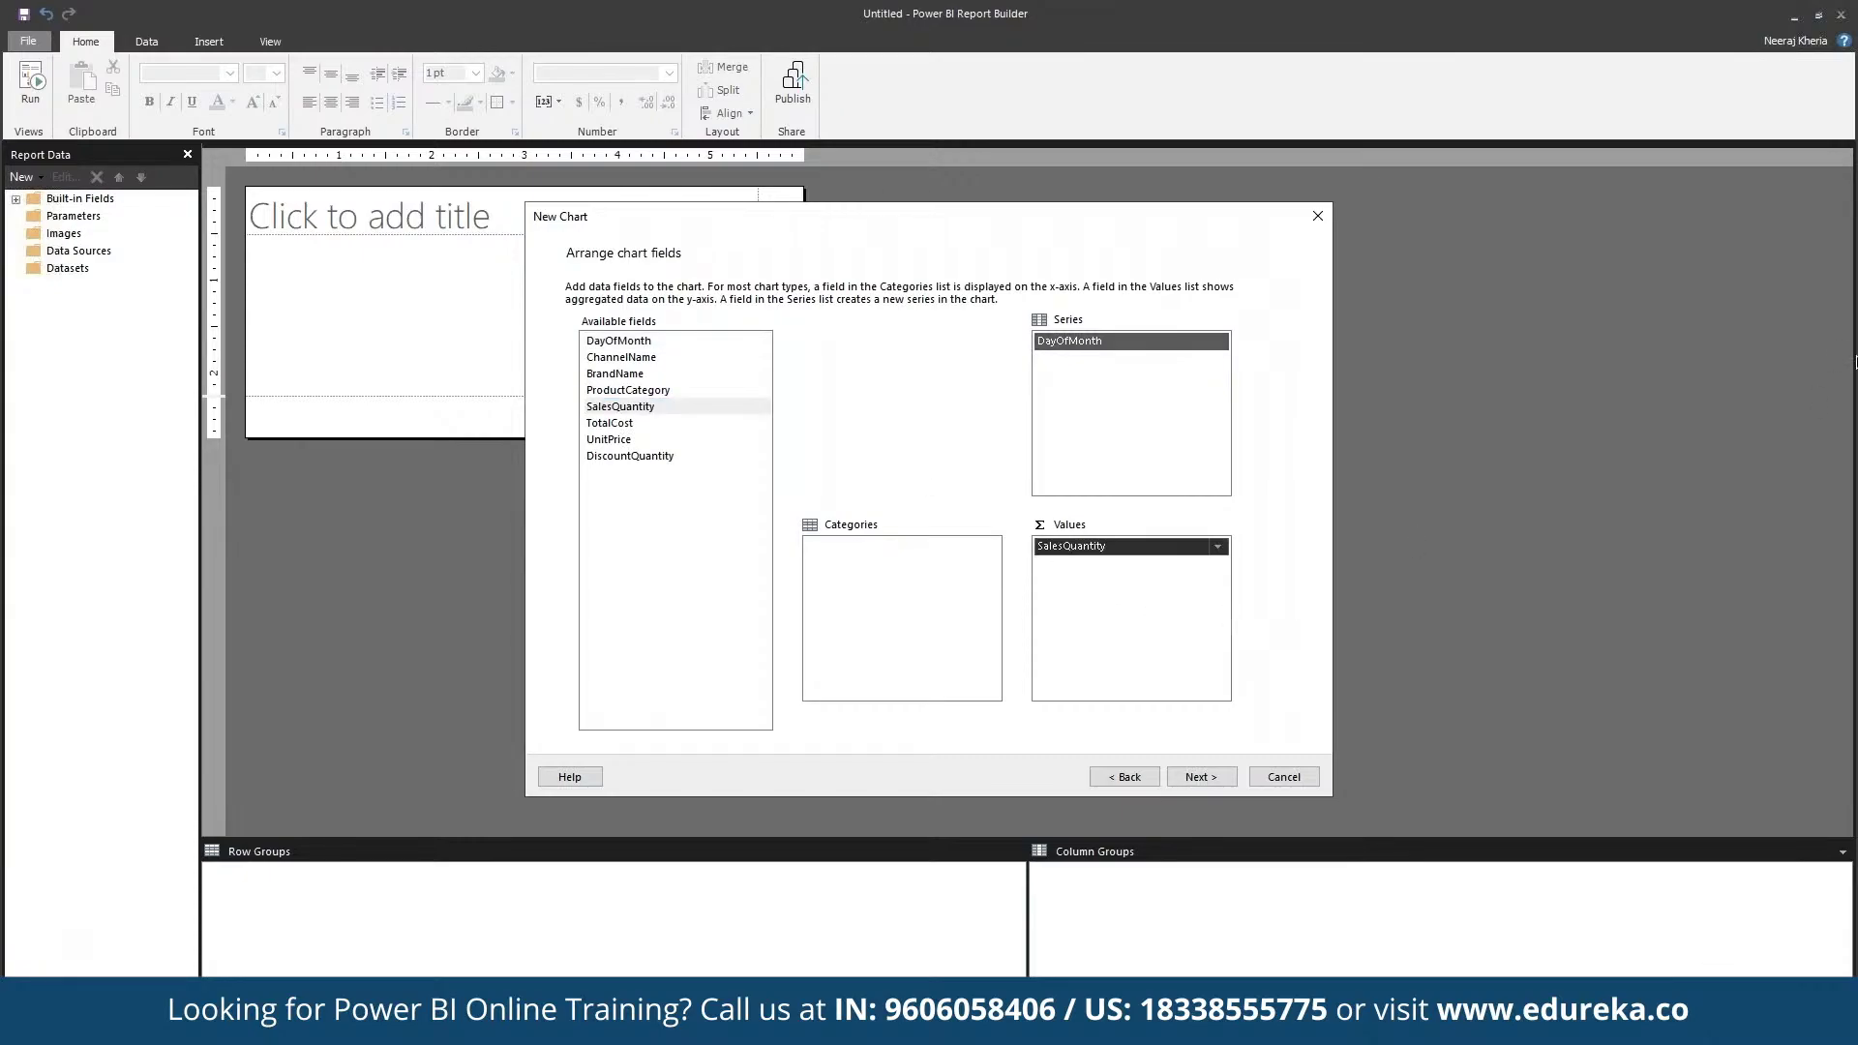